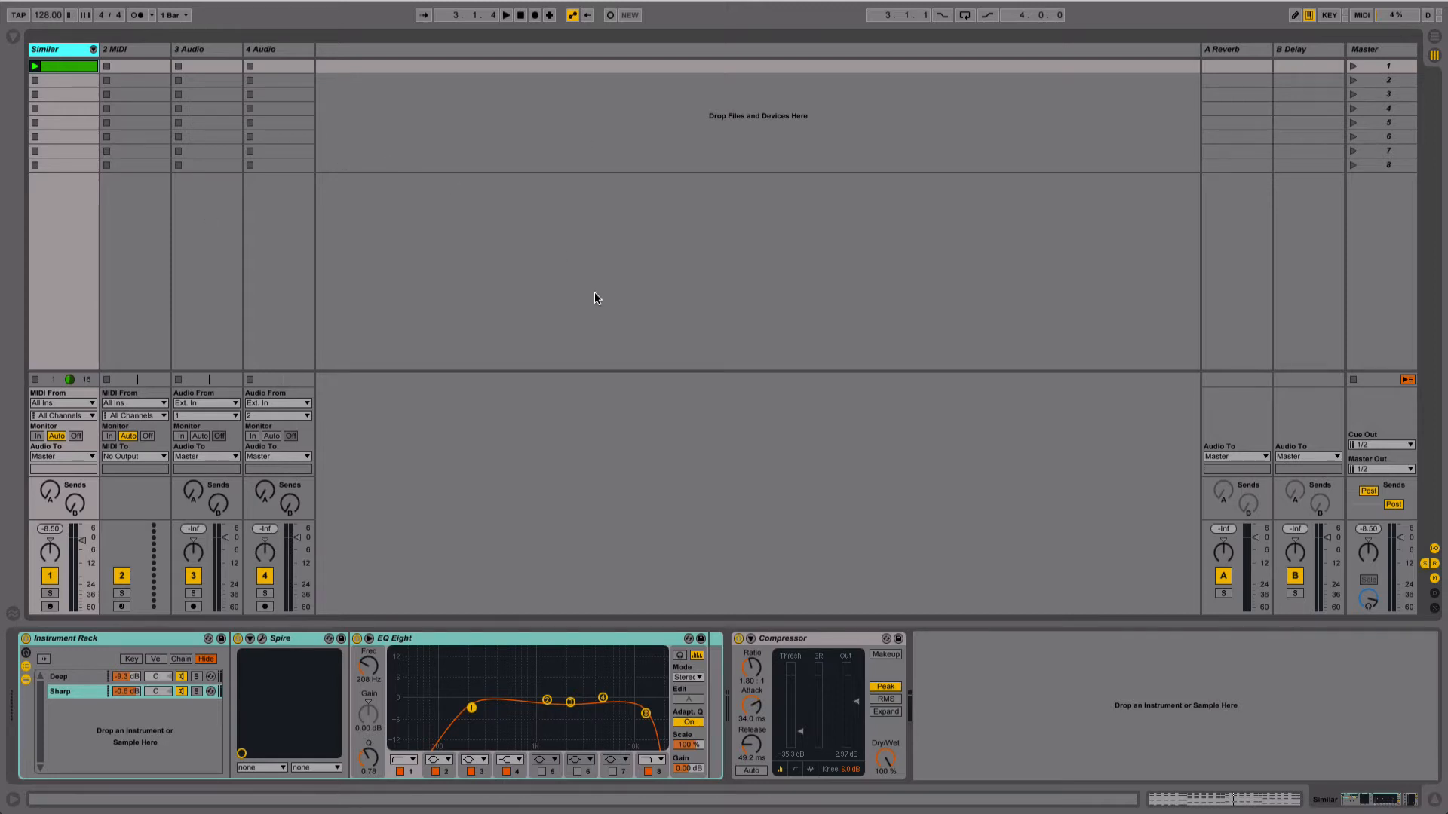
Play back the finished sound on the Similar track and stop it
key("space")
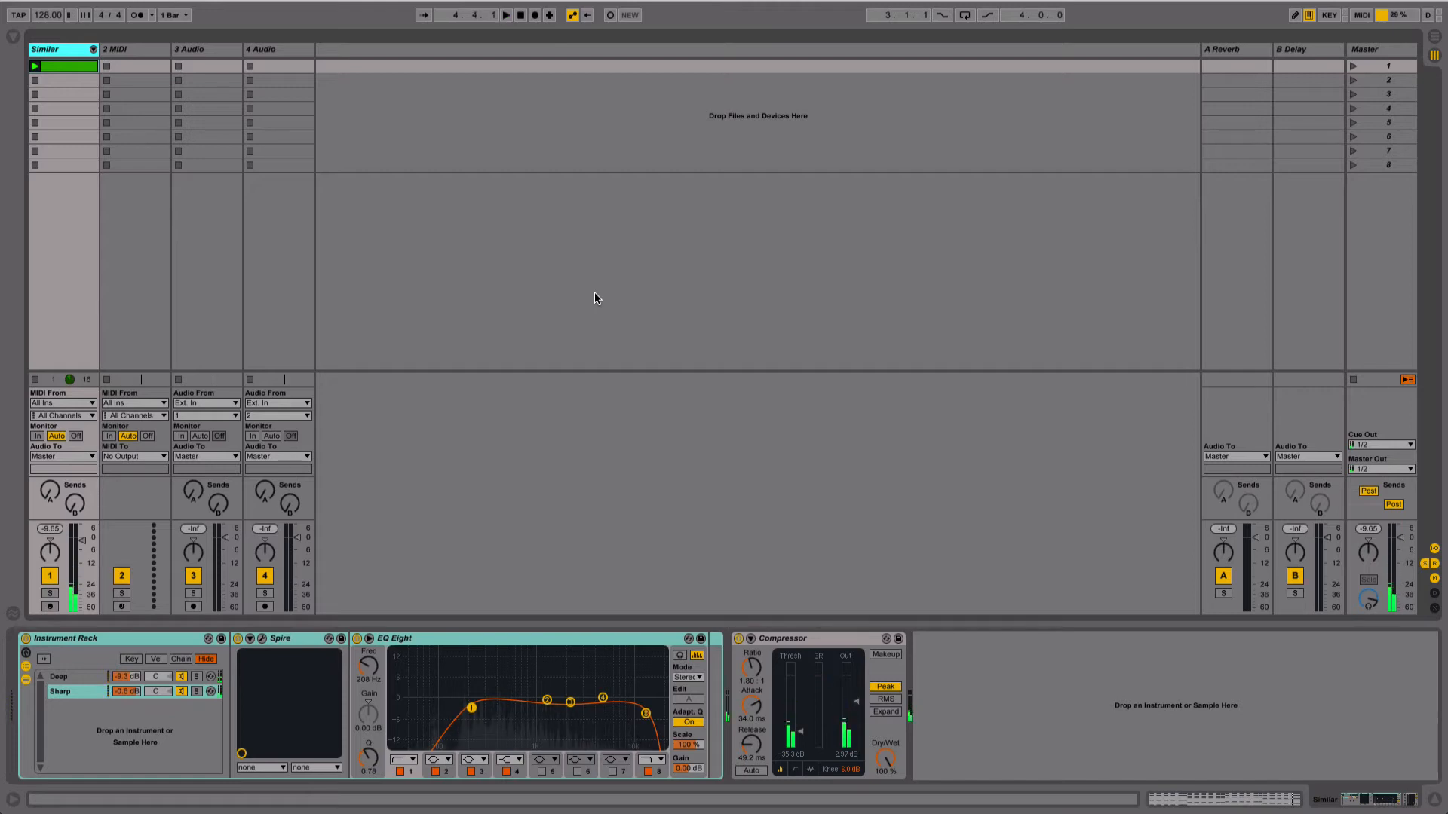
key("space")
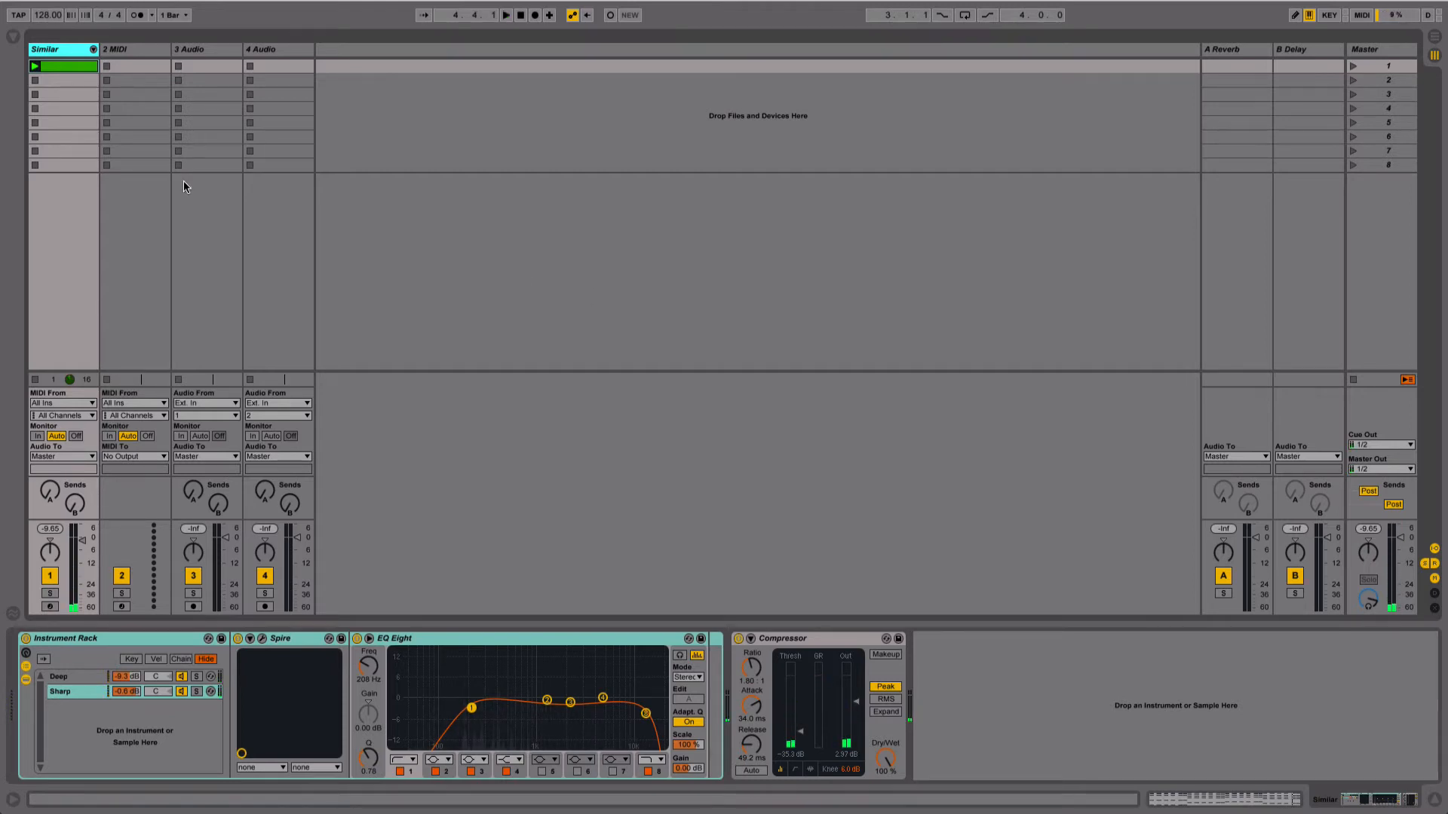
Copy the Similar track's clip into the first slot of the 2 MIDI track and delete the Similar track
left_click(139, 65)
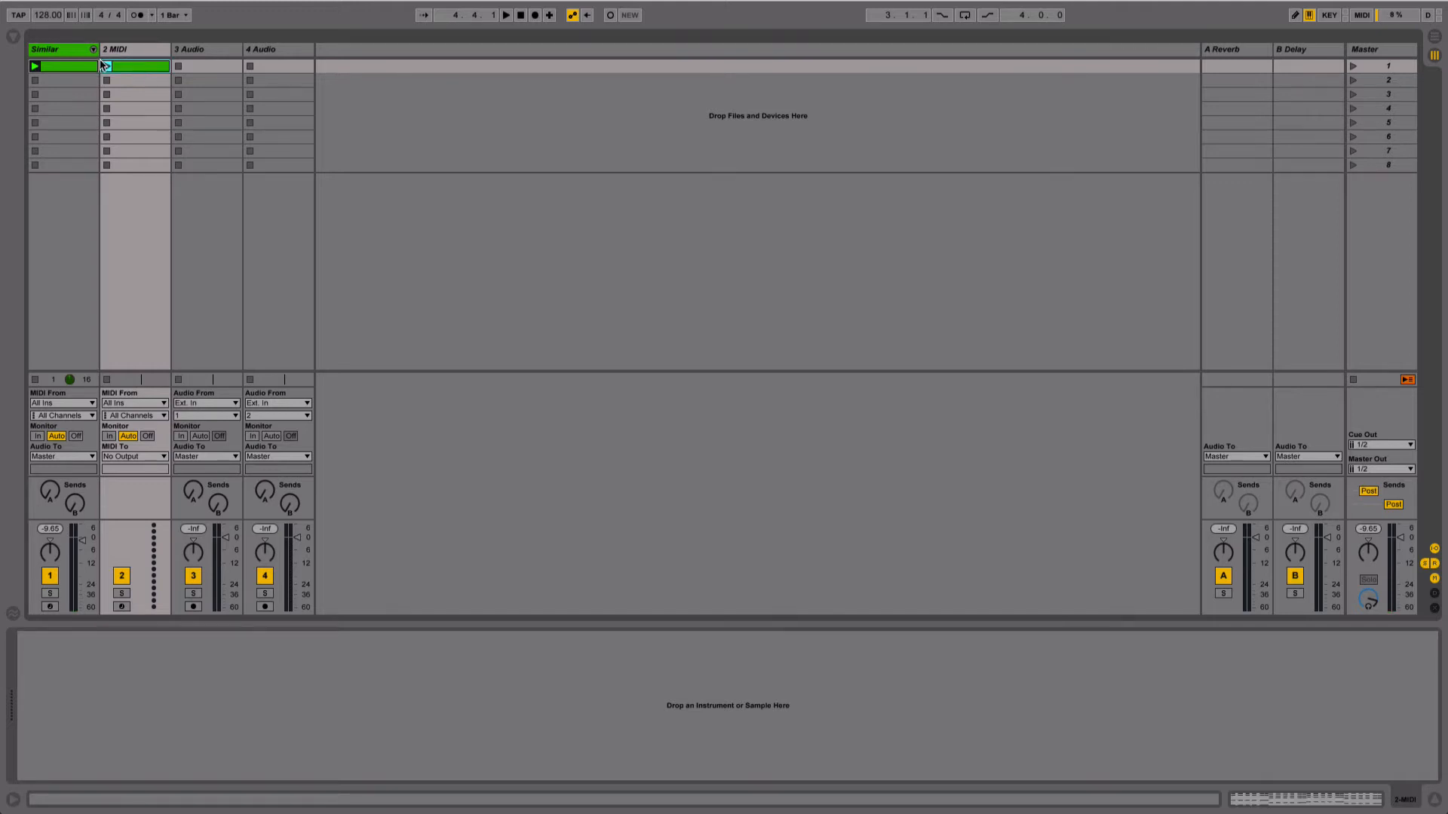
key("ctrl+v")
left_click(75, 51)
key("Delete")
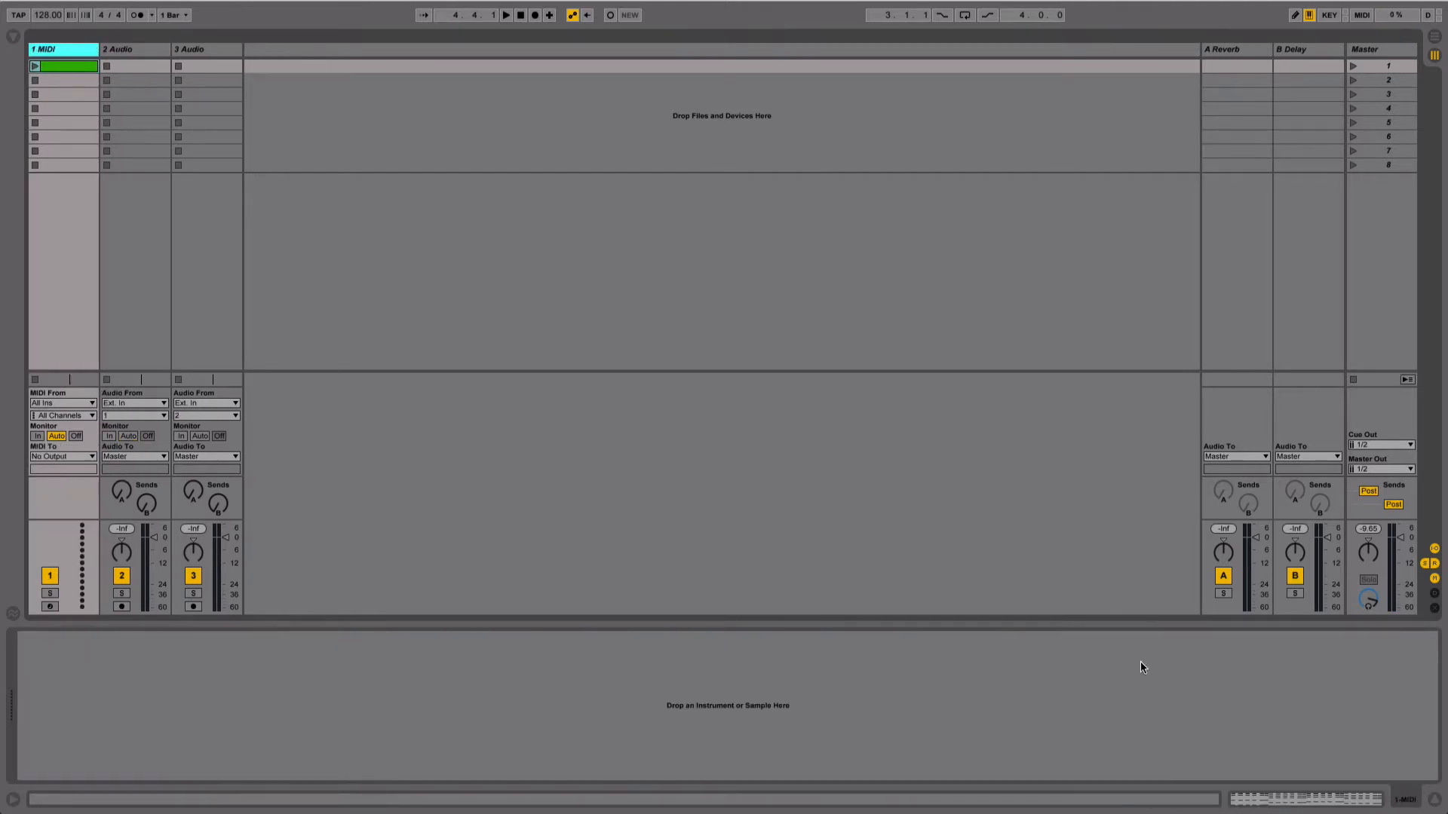
left_click(1255, 800)
left_click_drag(190, 581, 245, 523)
left_click_drag(134, 514, 127, 501)
Load Reveal Sound's Spire Audio Unit plug-in onto the MIDI track and hide the browser
left_click(16, 36)
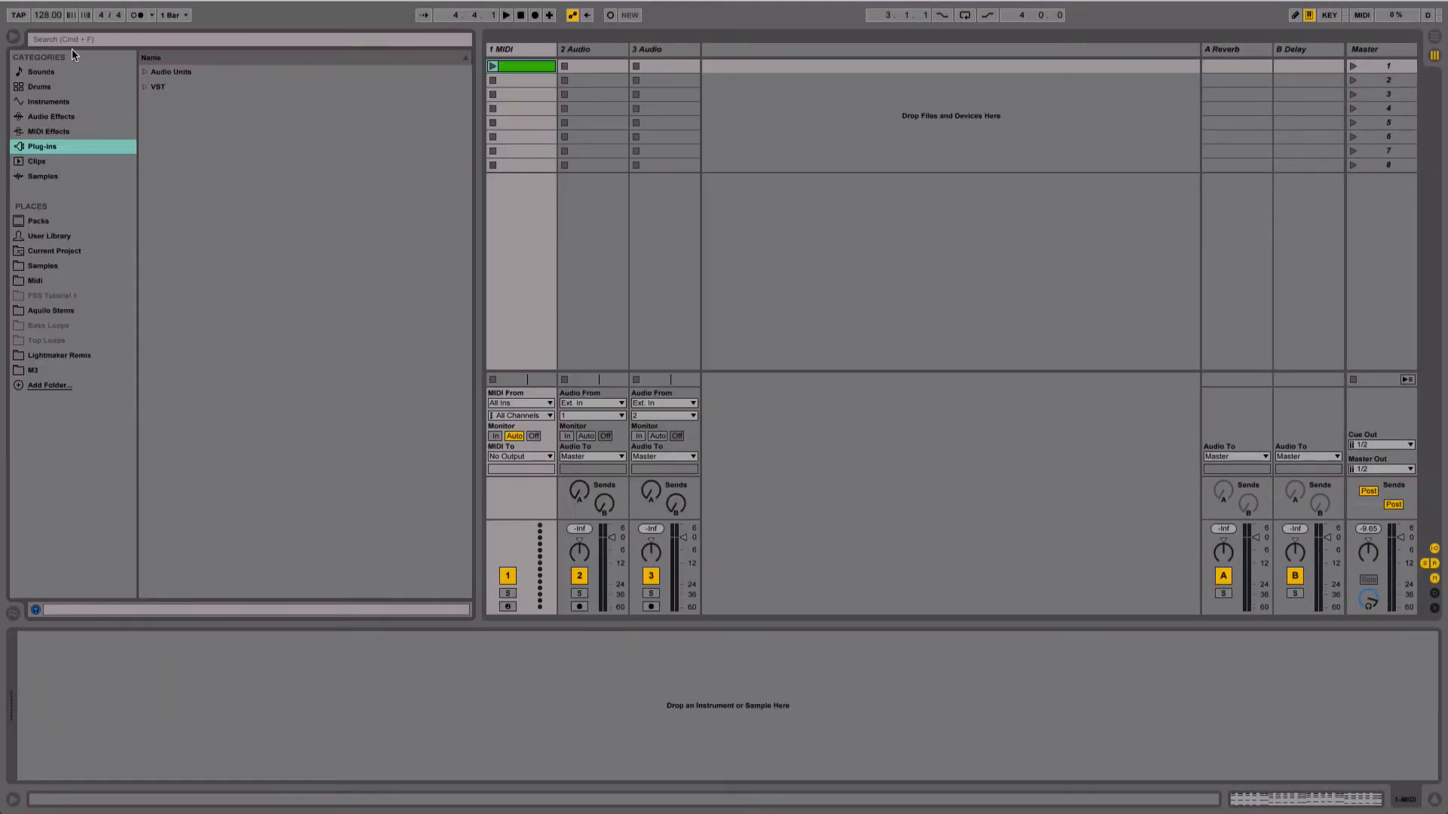
left_click(146, 72)
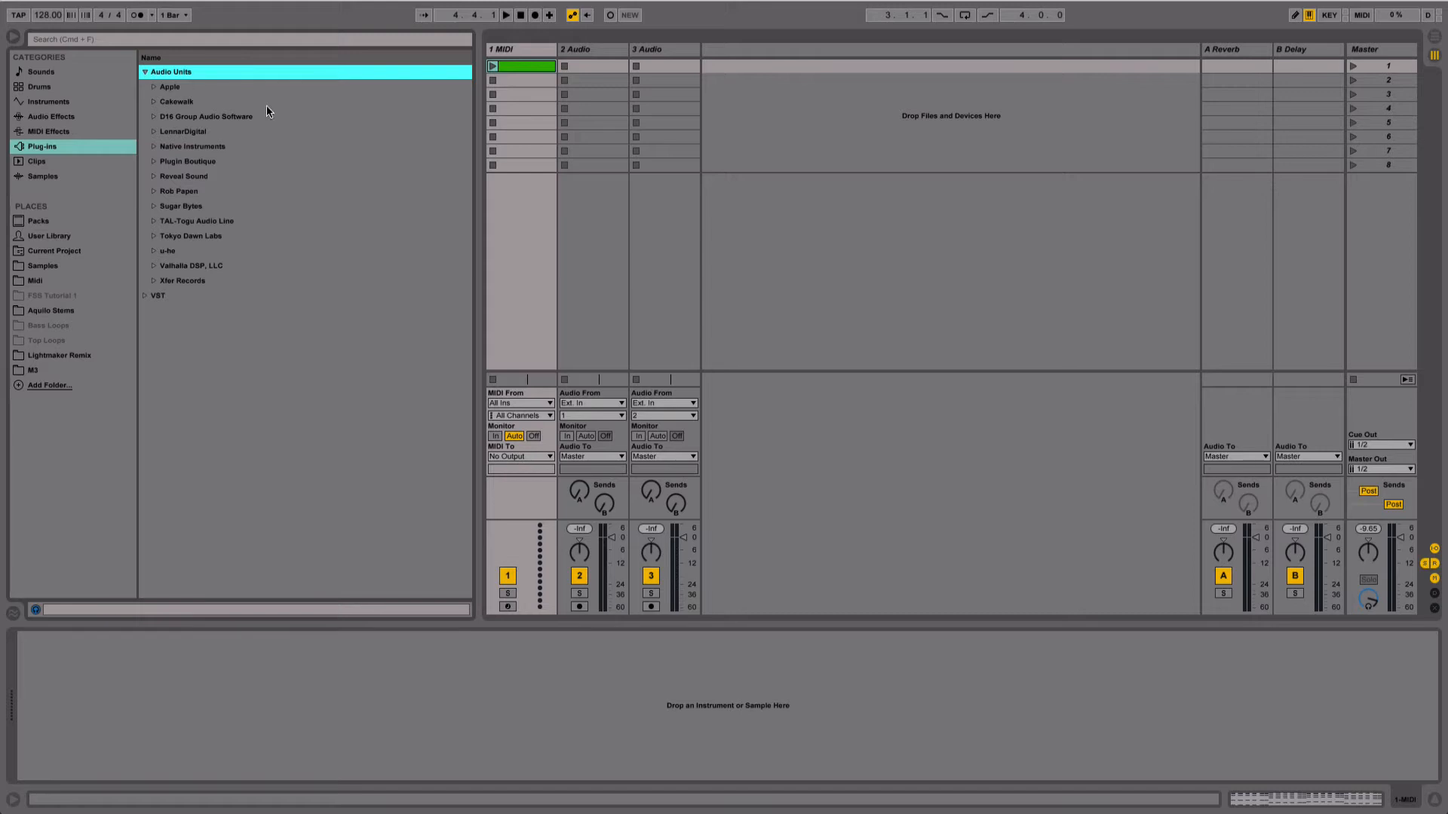
left_click(155, 175)
double_click(190, 191)
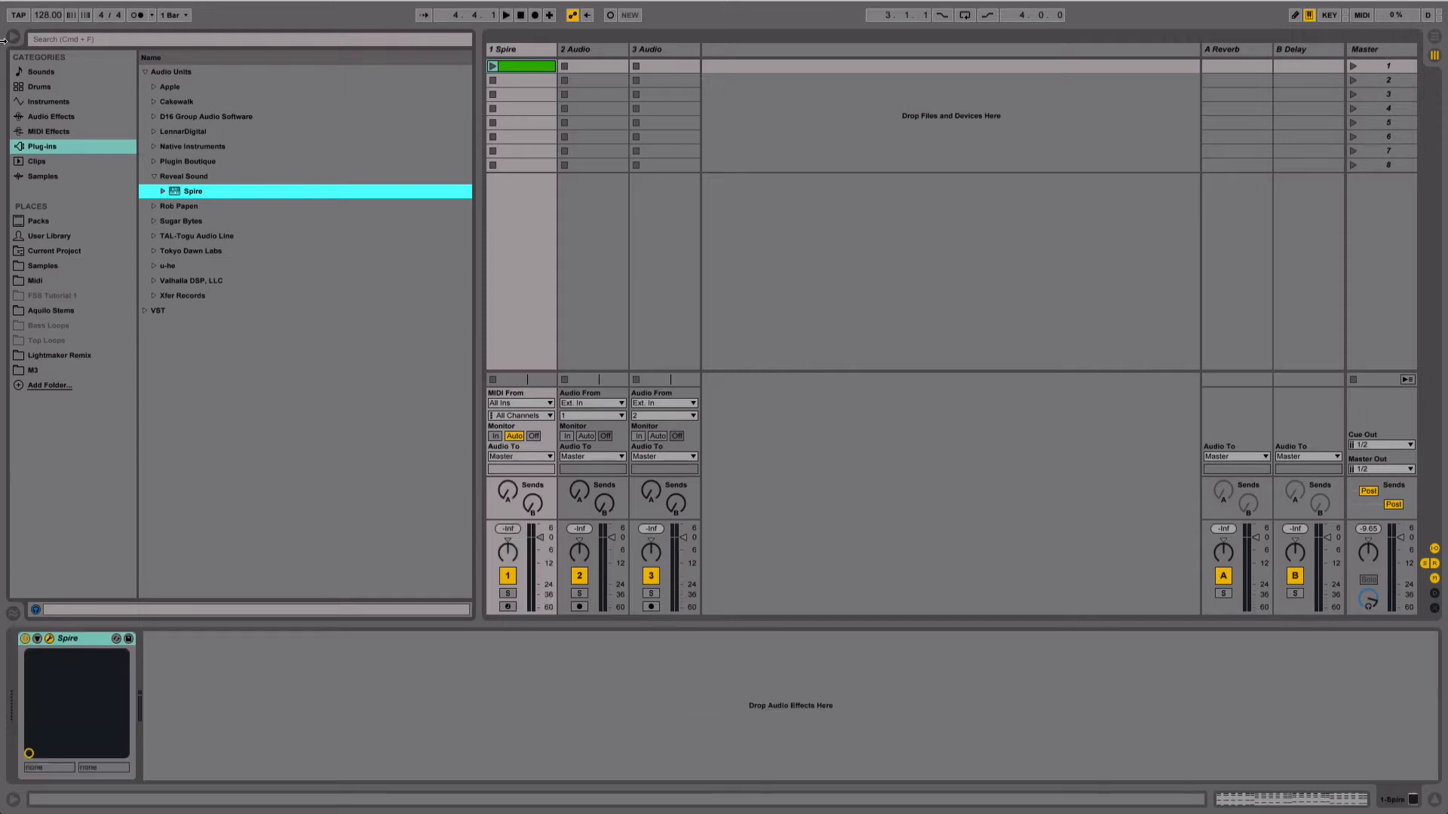
left_click(7, 38)
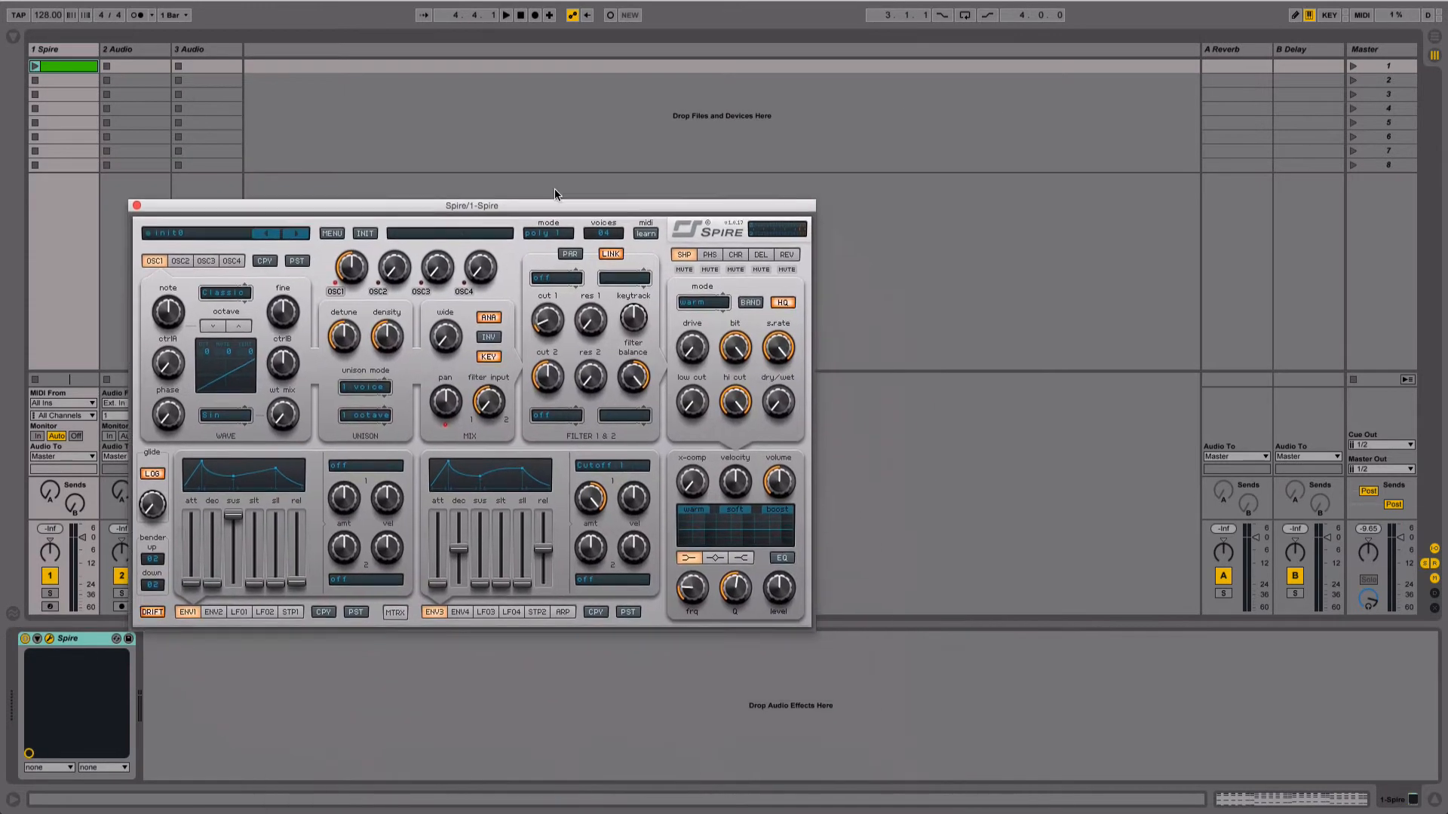
Load the bank Freshly Squeezed Samples - Temple One Spire Essentials Volume 2 in Spire
left_click_drag(555, 188, 534, 115)
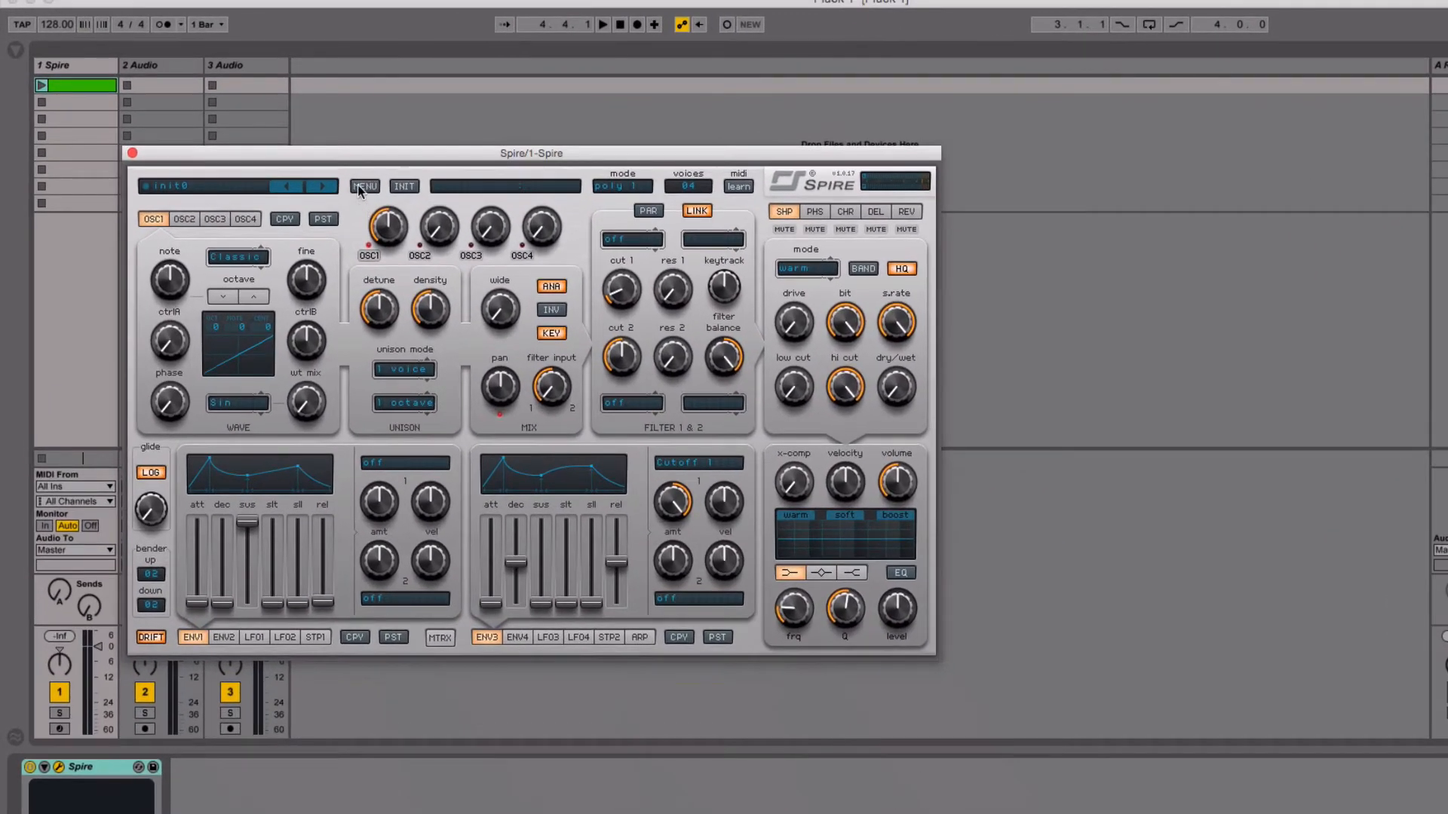
left_click(359, 190)
mouse_move(400, 201)
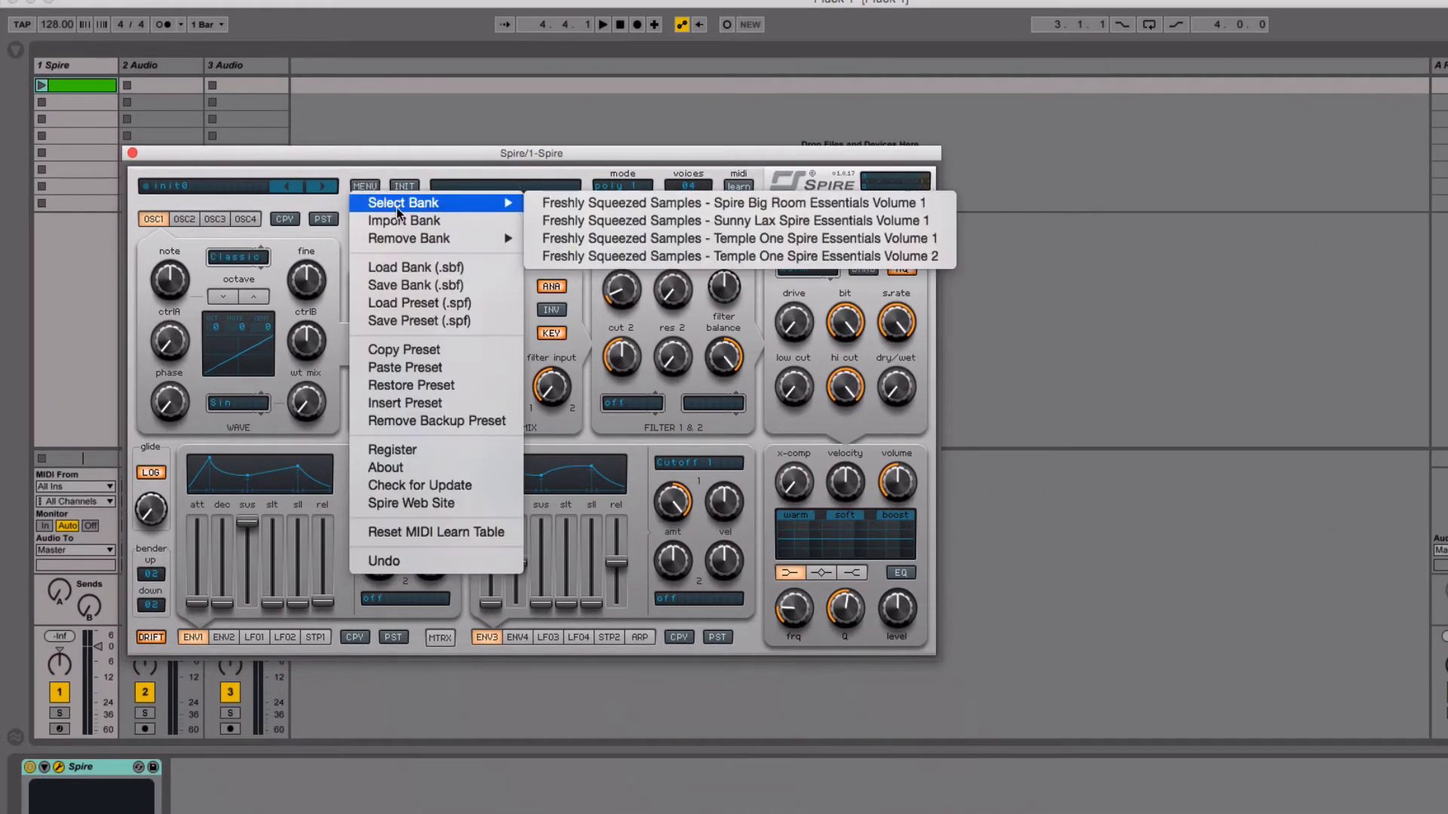
left_click(679, 251)
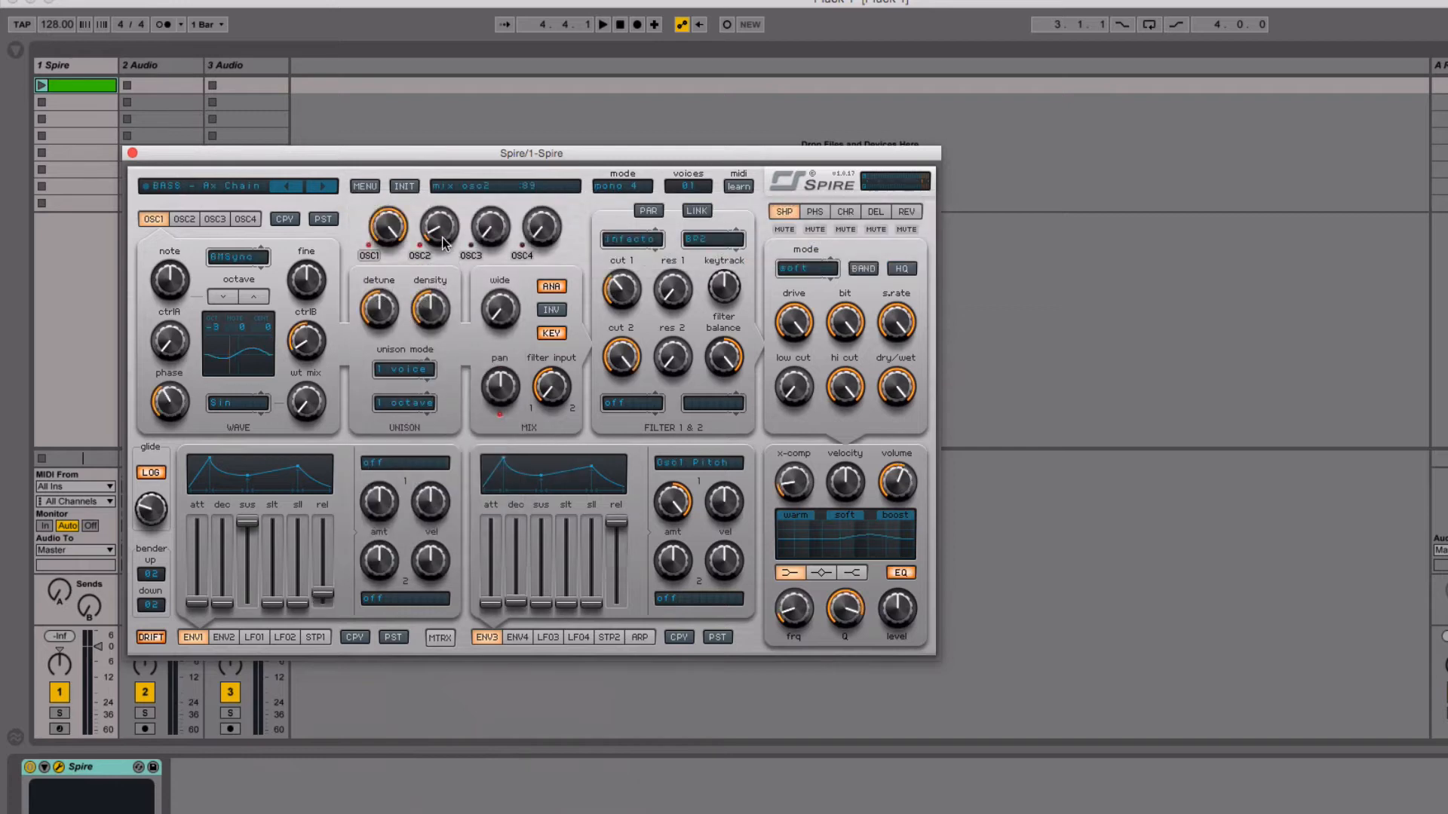
left_click_drag(448, 158, 522, 142)
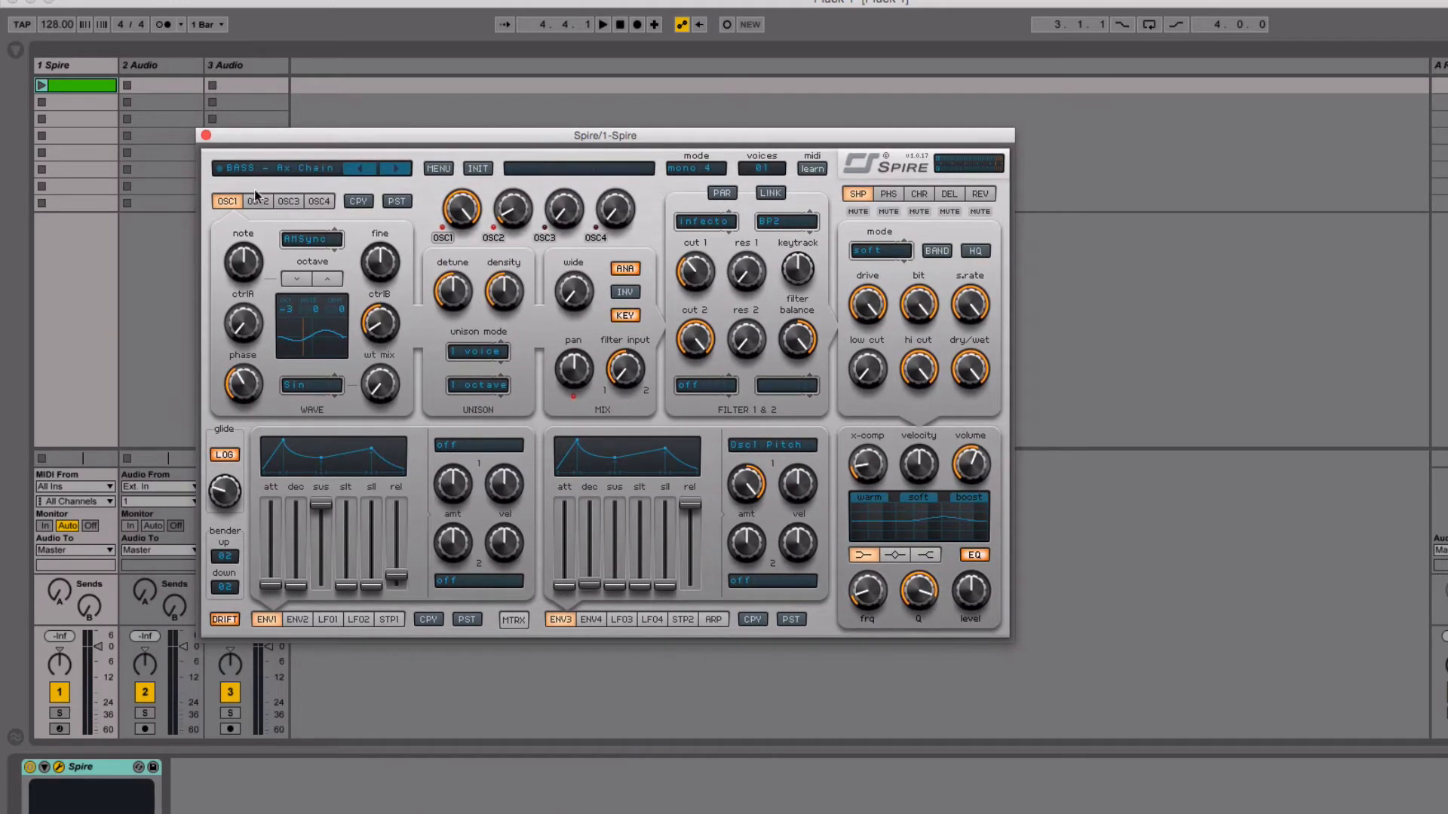
Load the PLUCK - Love Scene preset in Spire and launch the MIDI clip to audition it
left_click(279, 167)
scroll(343, 785, "down", 10)
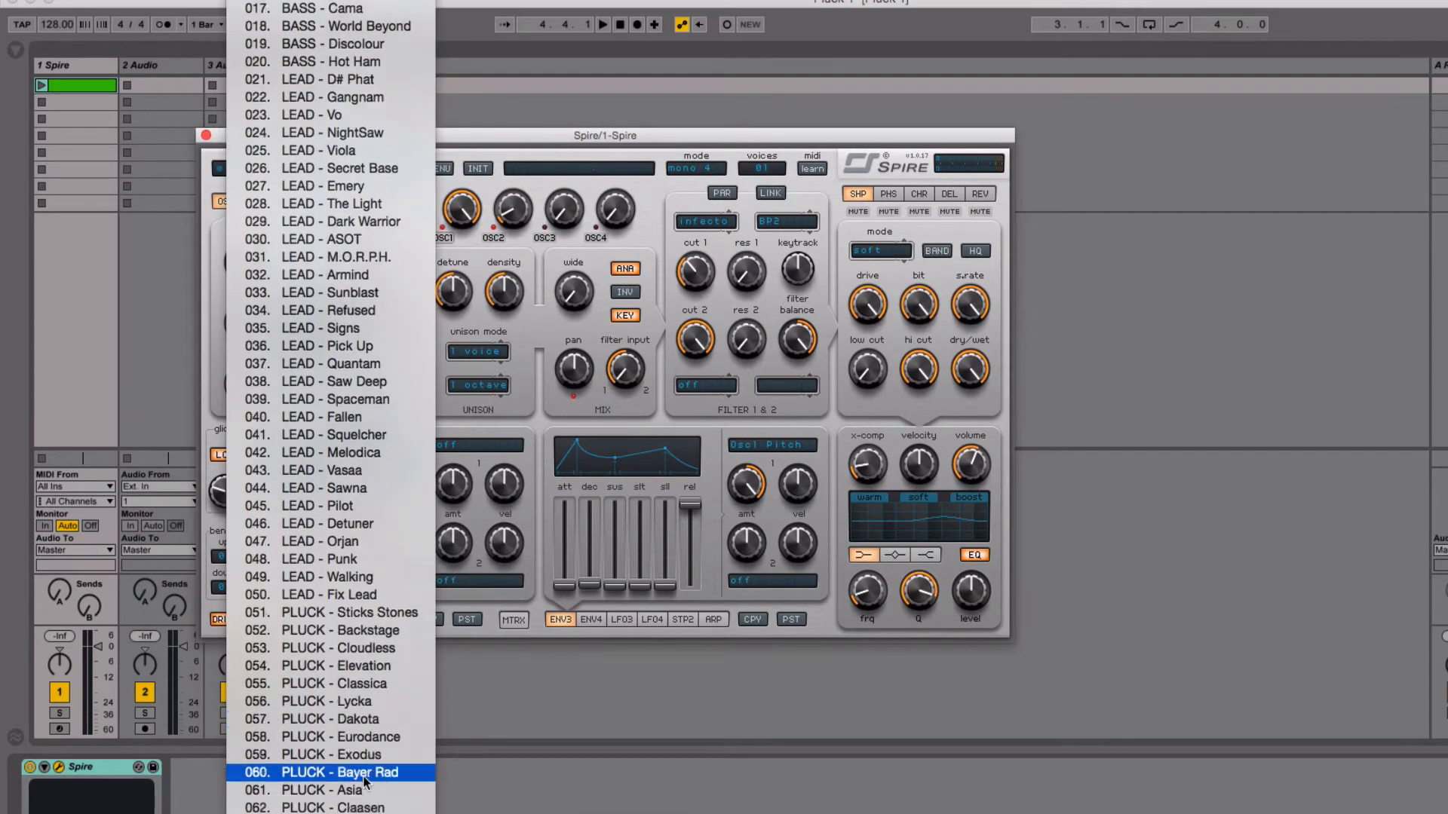
left_click(372, 789)
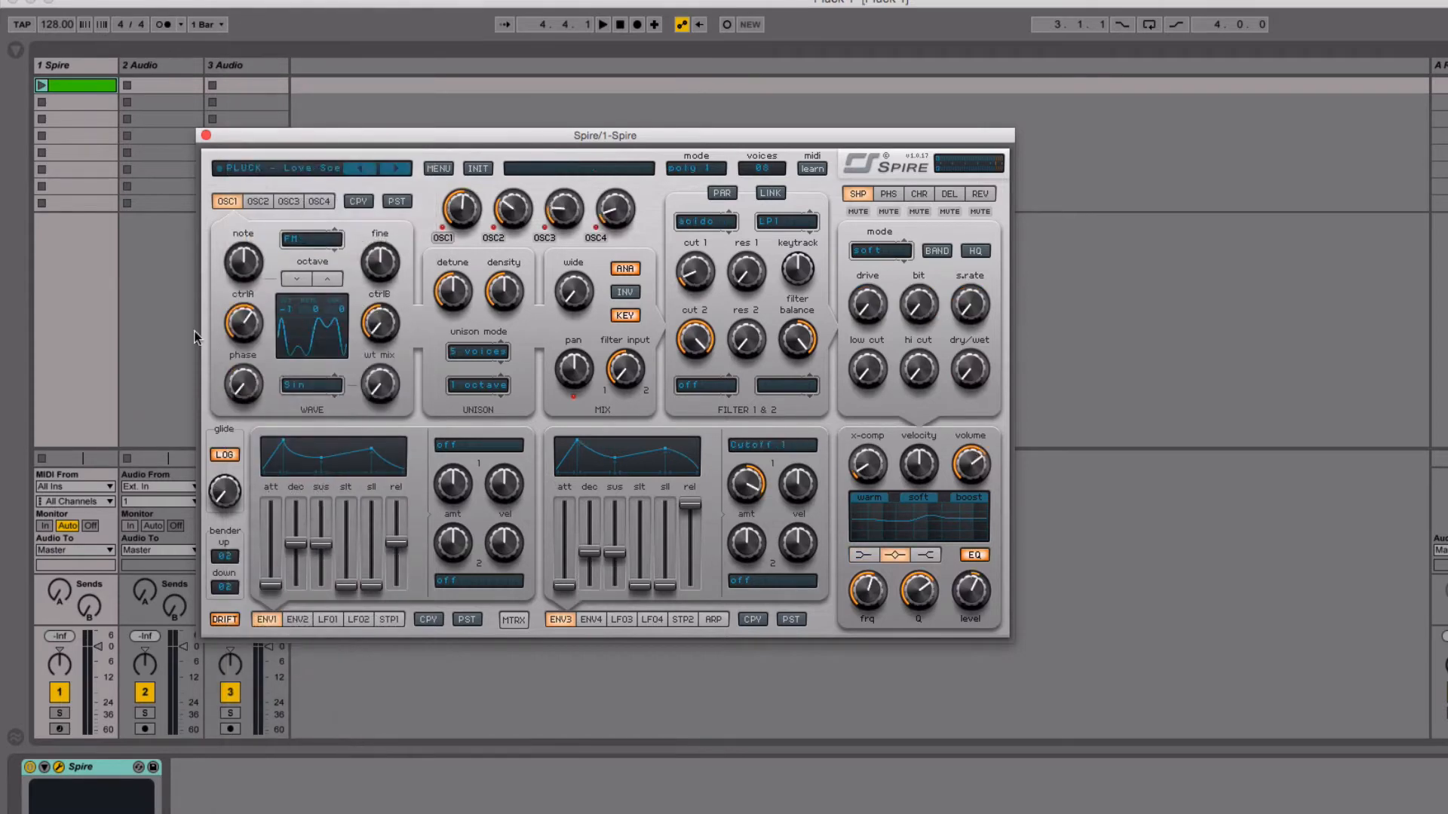
left_click(42, 85)
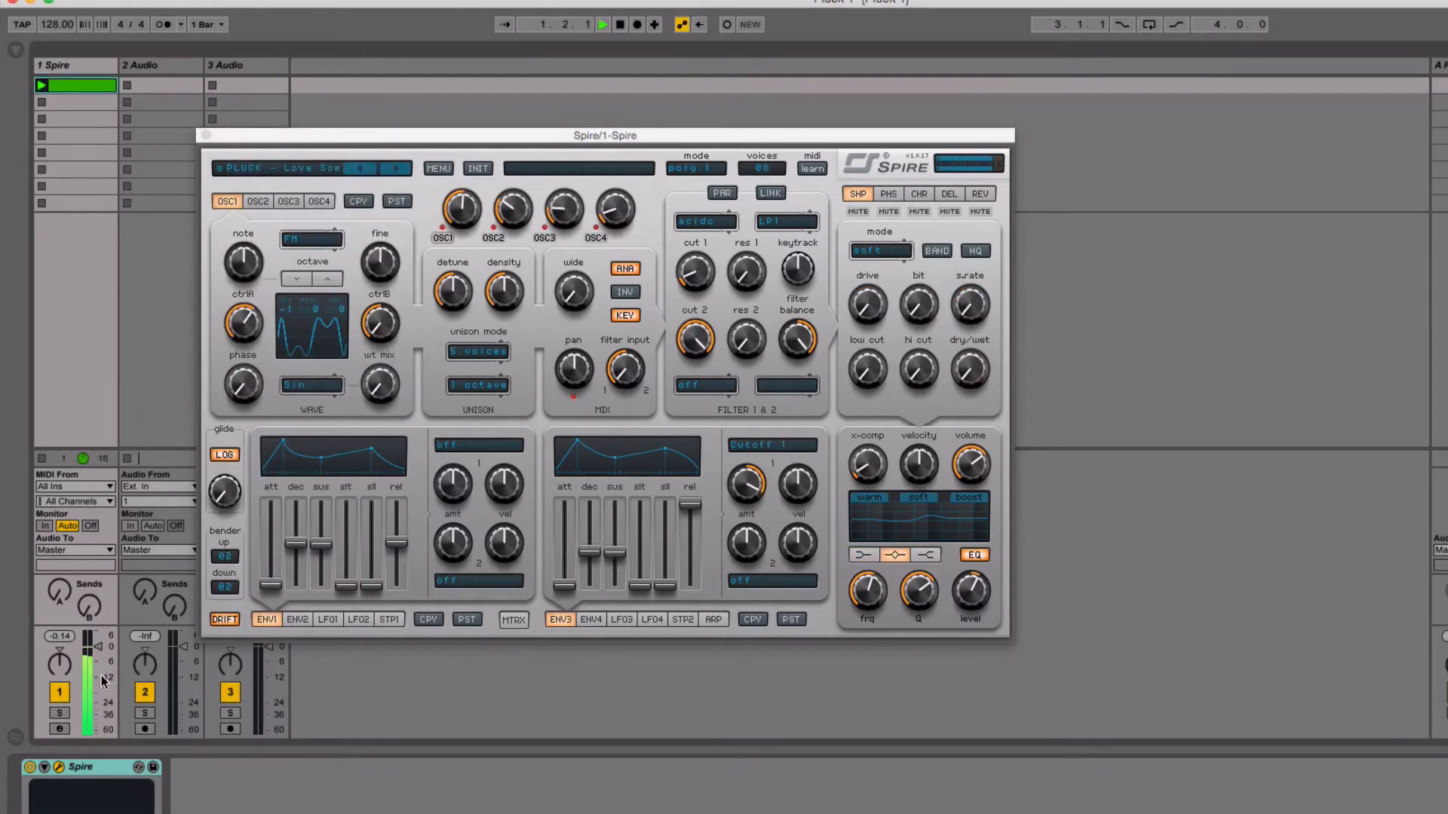
Load the PLUCK - Saw8 preset in Spire
left_click(313, 170)
scroll(336, 799, "down", 10)
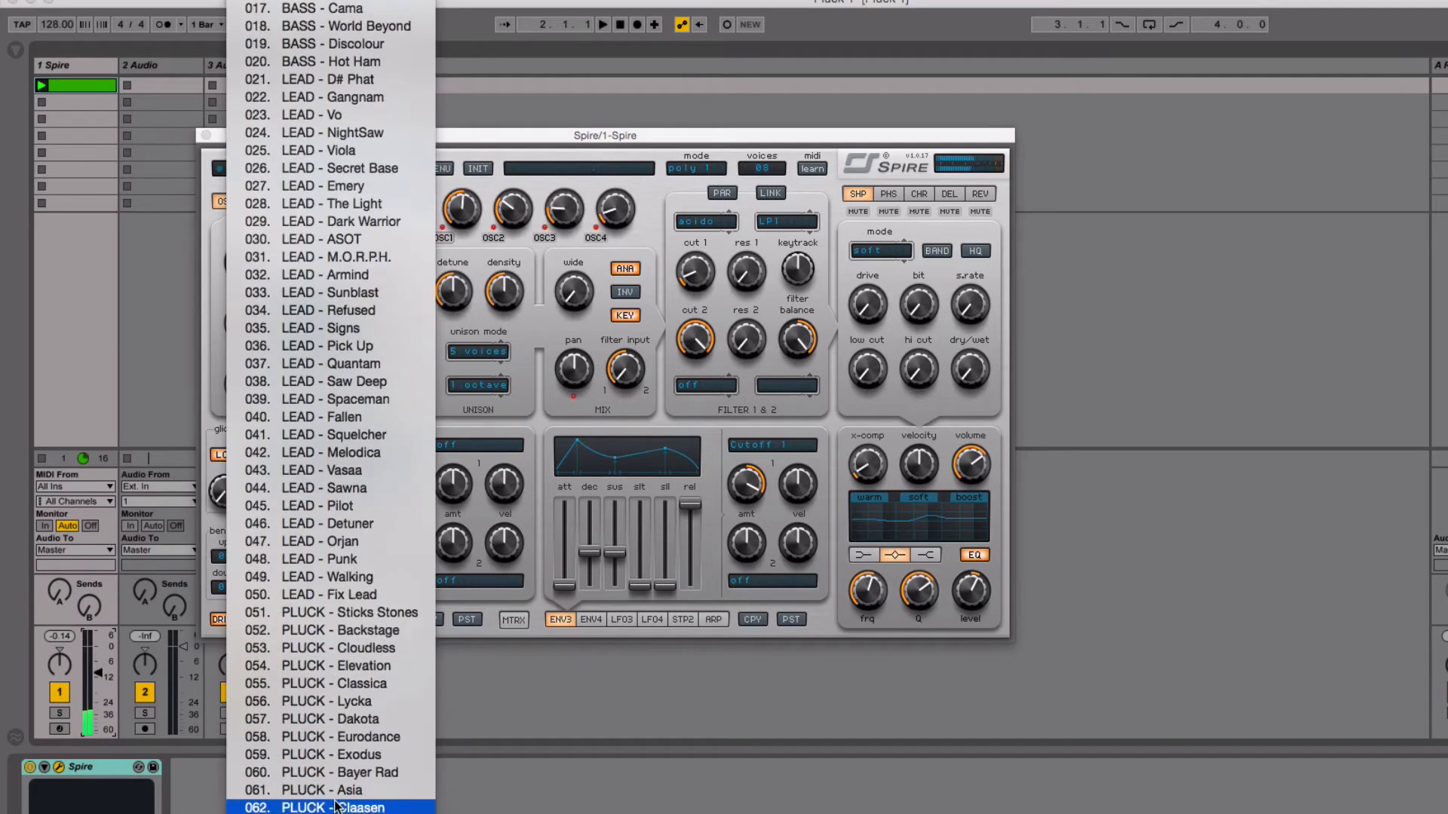
scroll(335, 805, "down", 10)
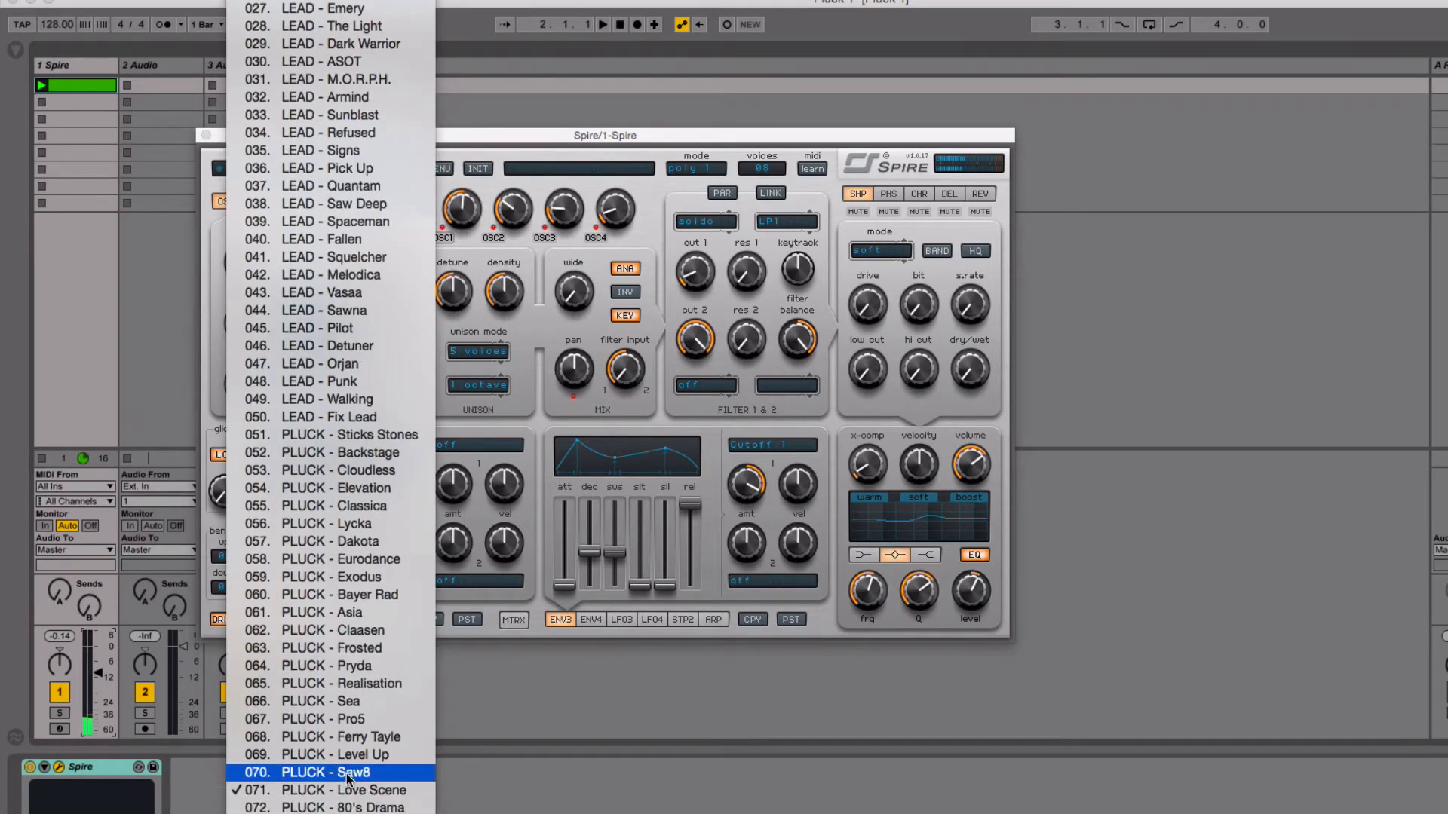
left_click(348, 773)
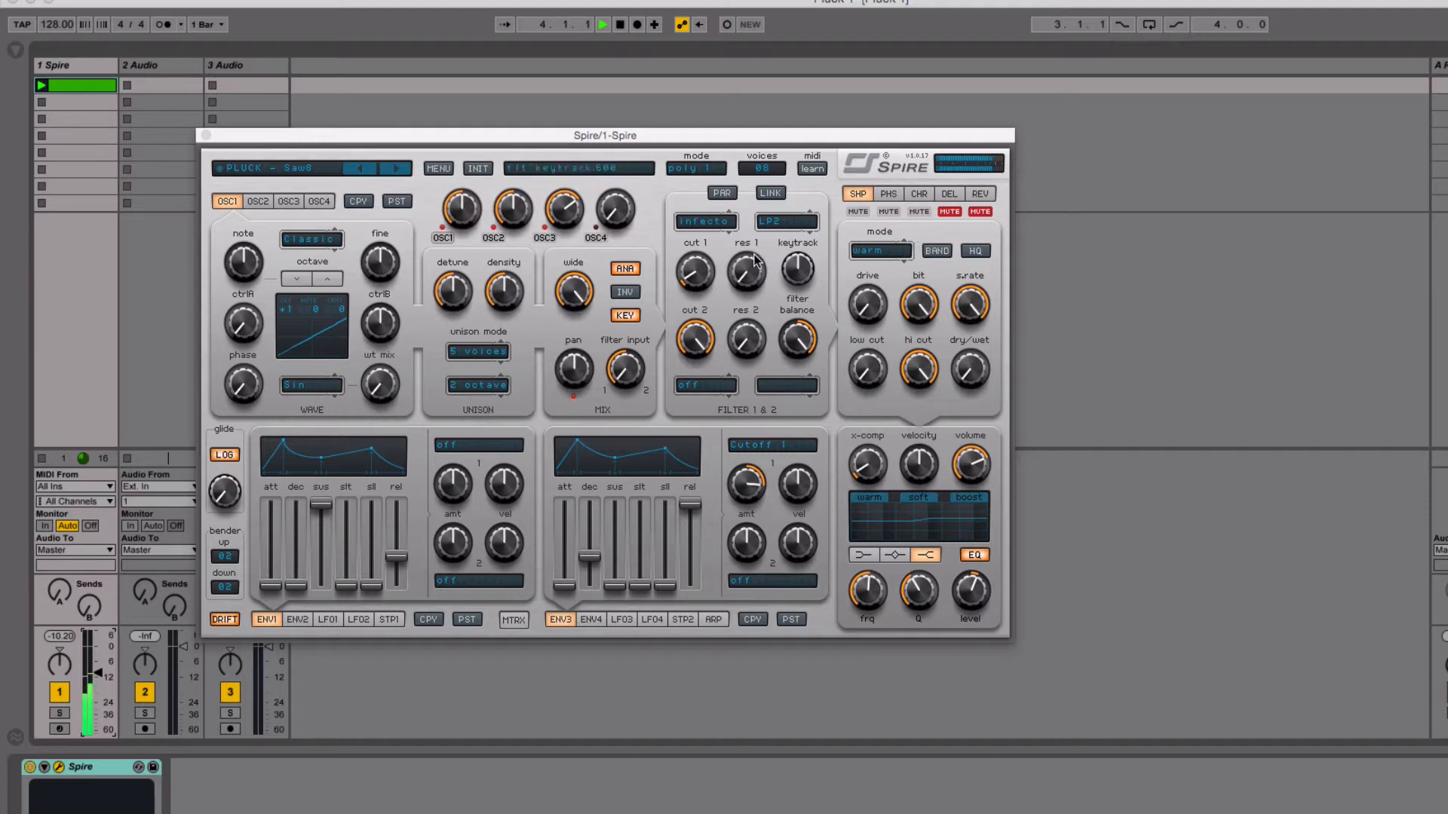
Lower envelope 3's first amount for Cutoff 1 in the Saw8 patch, check it in playback and close the plug-in window
left_click_drag(764, 471, 745, 496)
key("space")
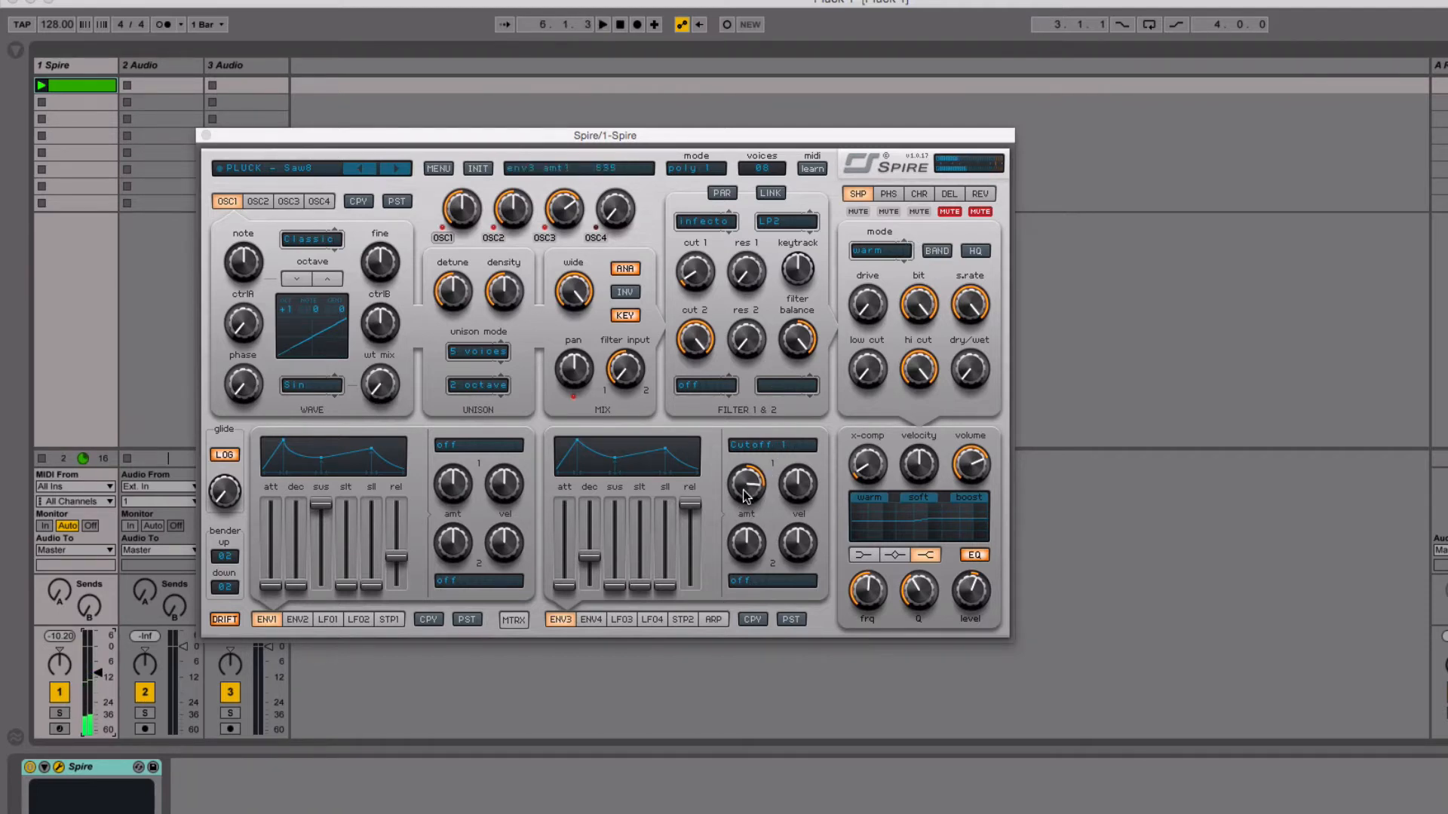
key("space")
key("space")
left_click(206, 136)
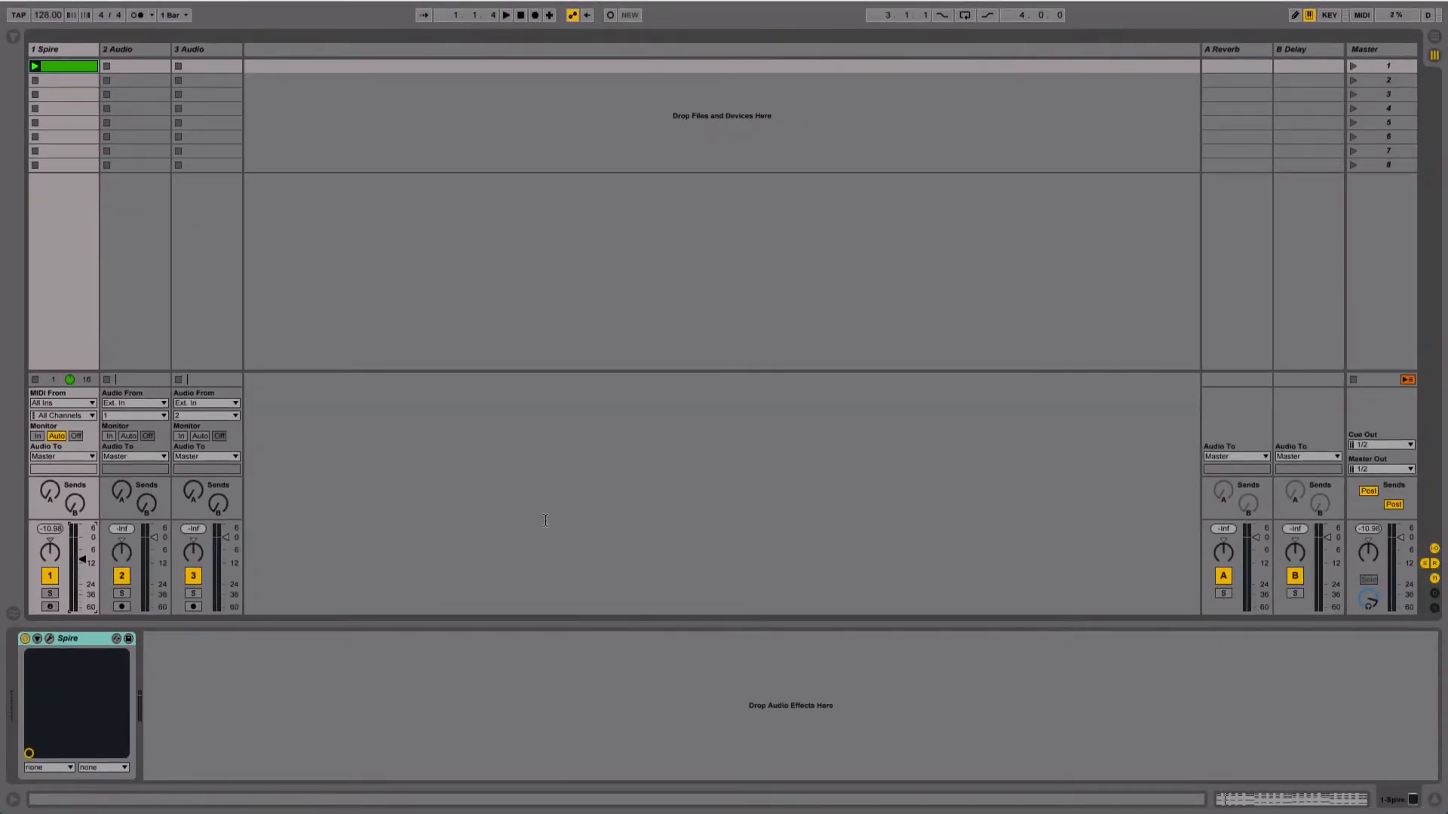
Group Spire into an Instrument Rack and duplicate its chain
right_click(99, 640)
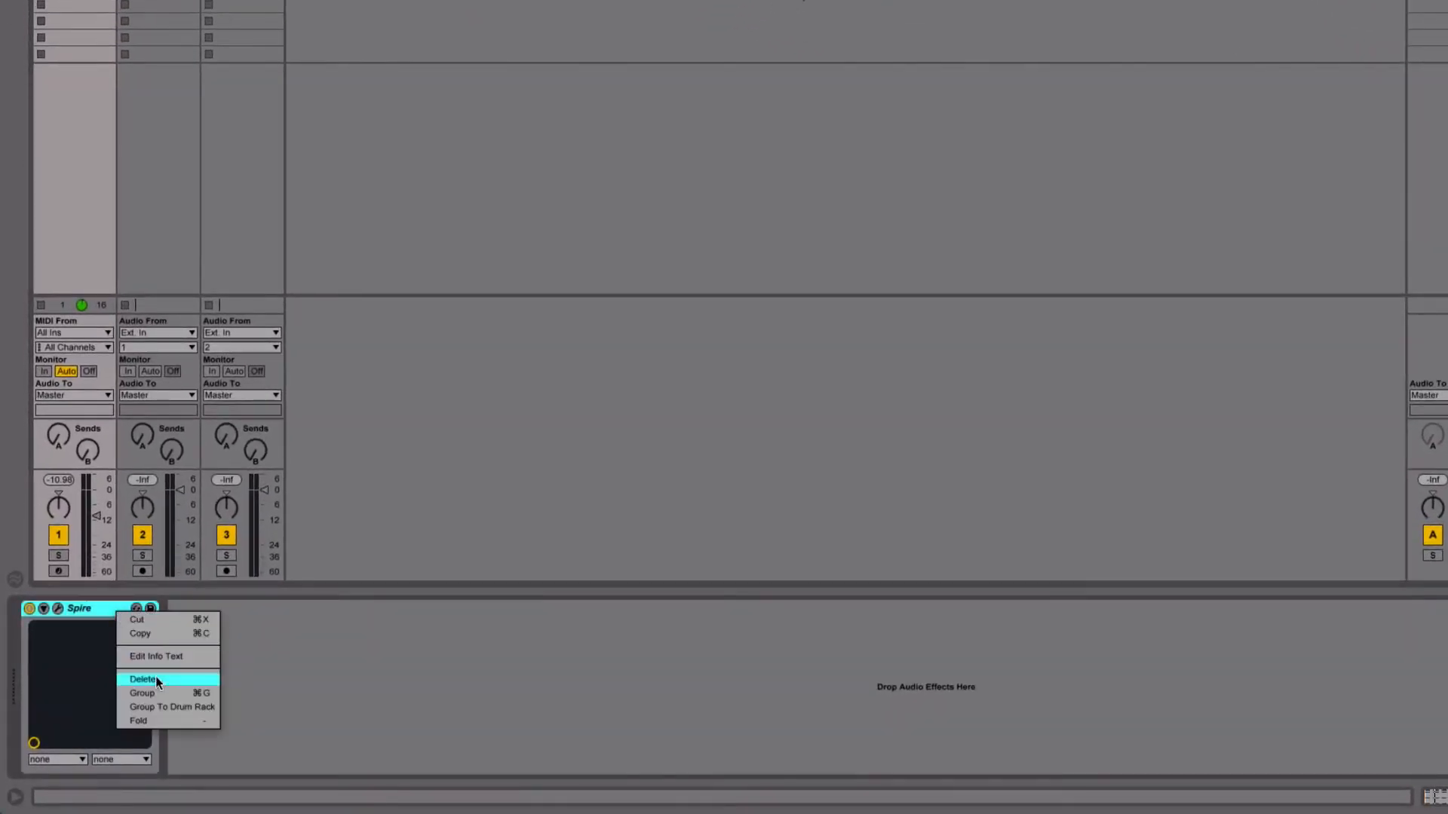
left_click(134, 709)
left_click(71, 653)
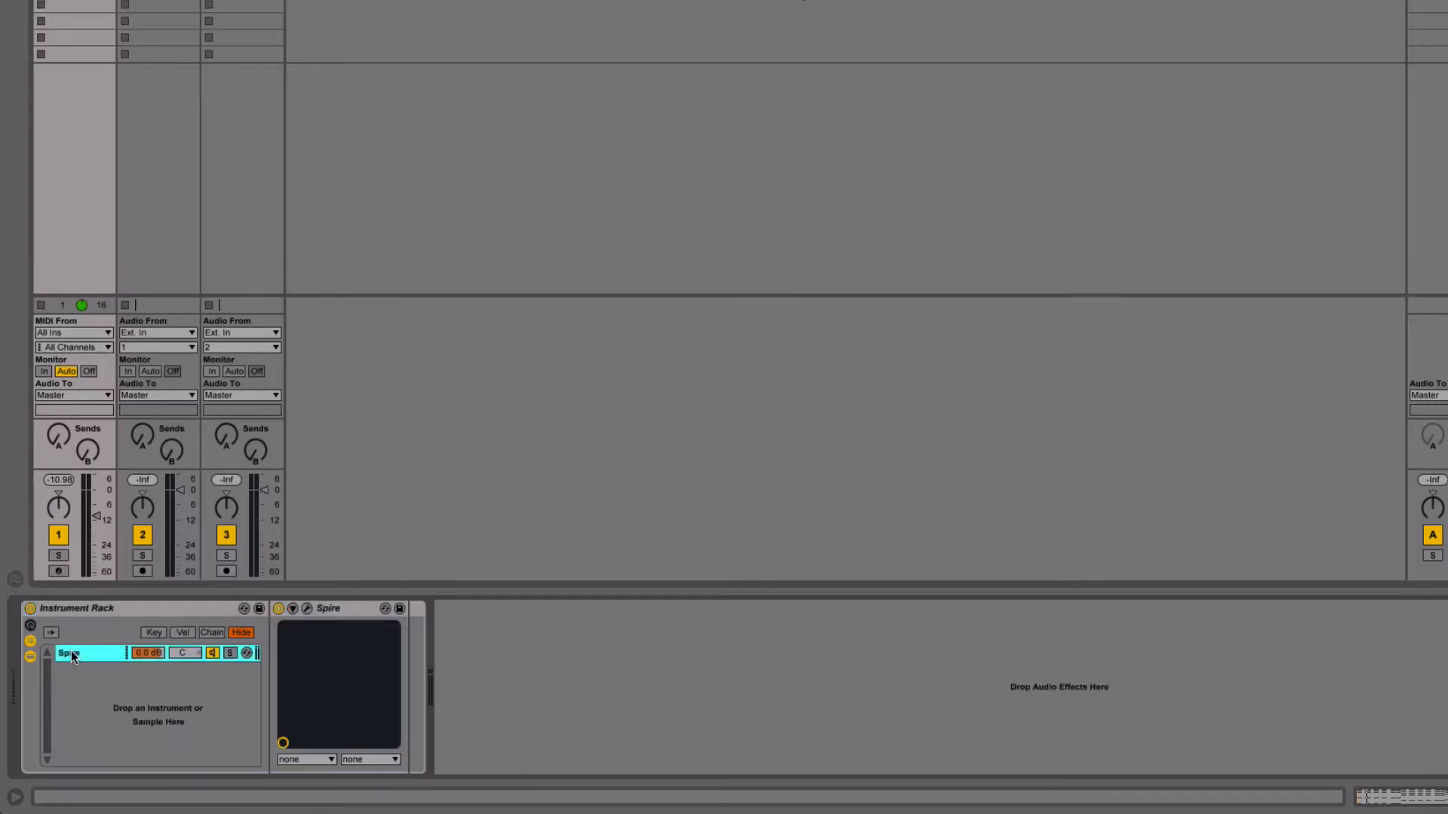
key("ctrl+d")
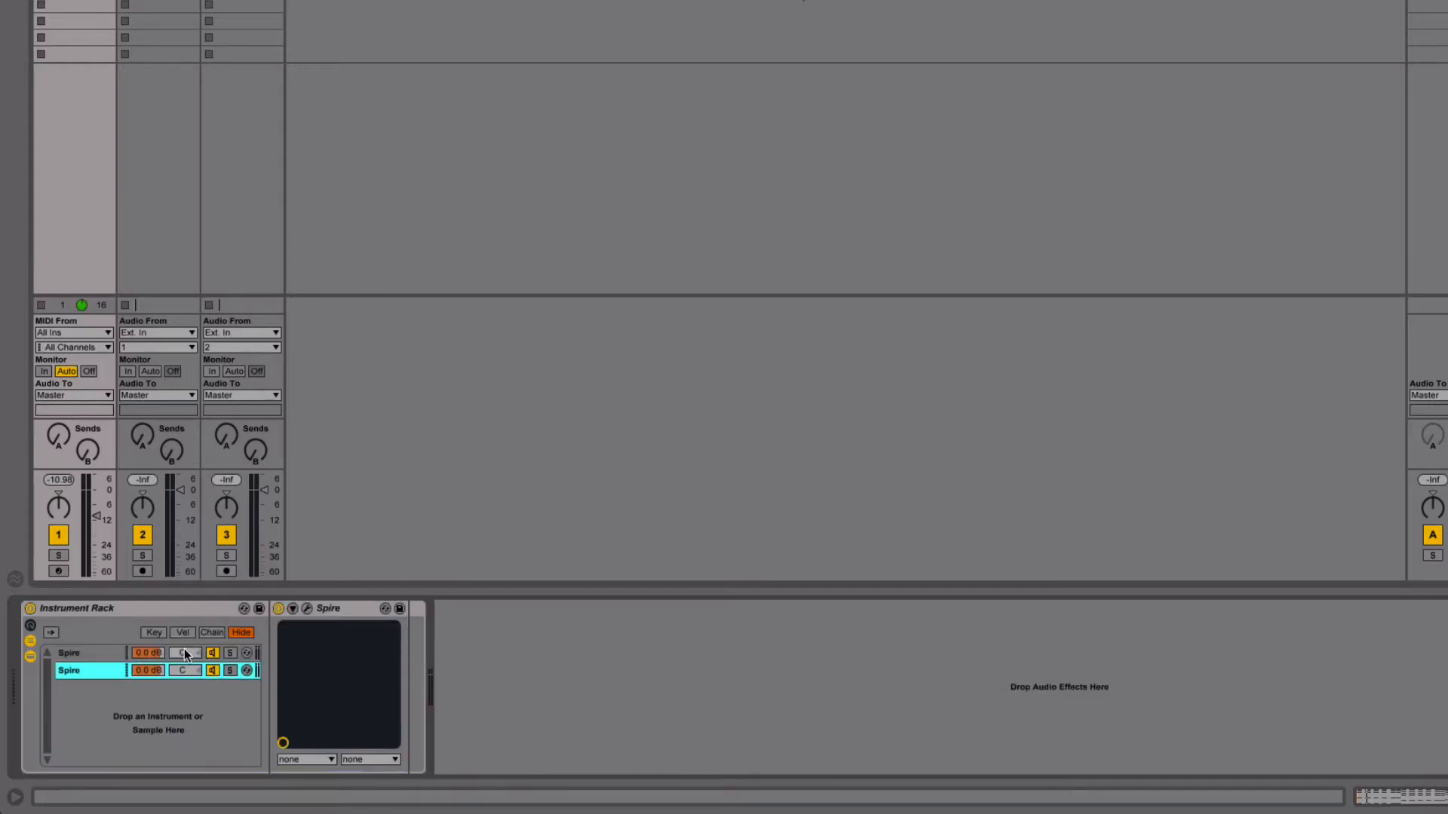
Load the PLUCK - Pryda preset in the Spire of the duplicated chain
left_click(305, 609)
left_click(288, 21)
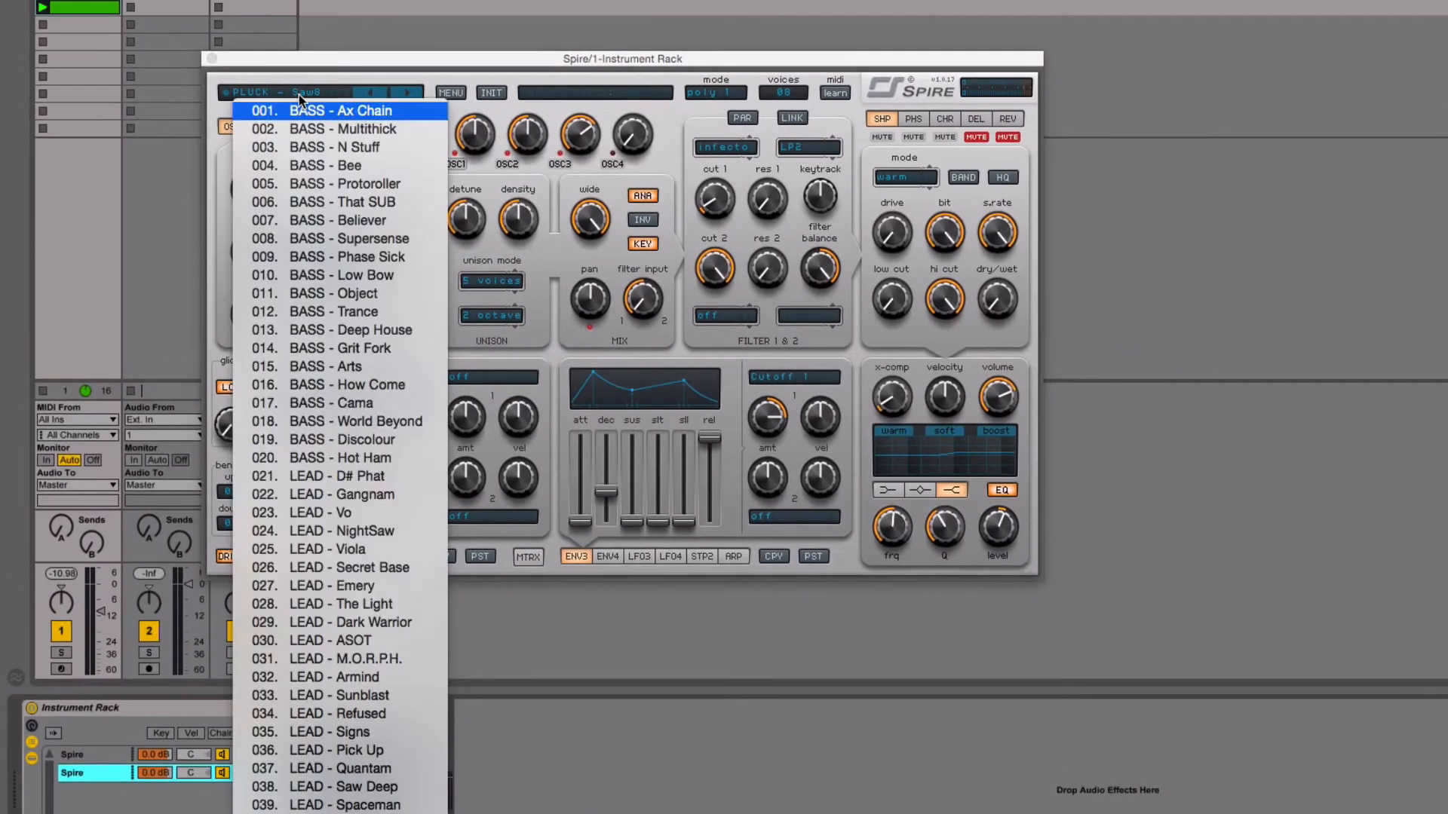
scroll(362, 679, "down", 10)
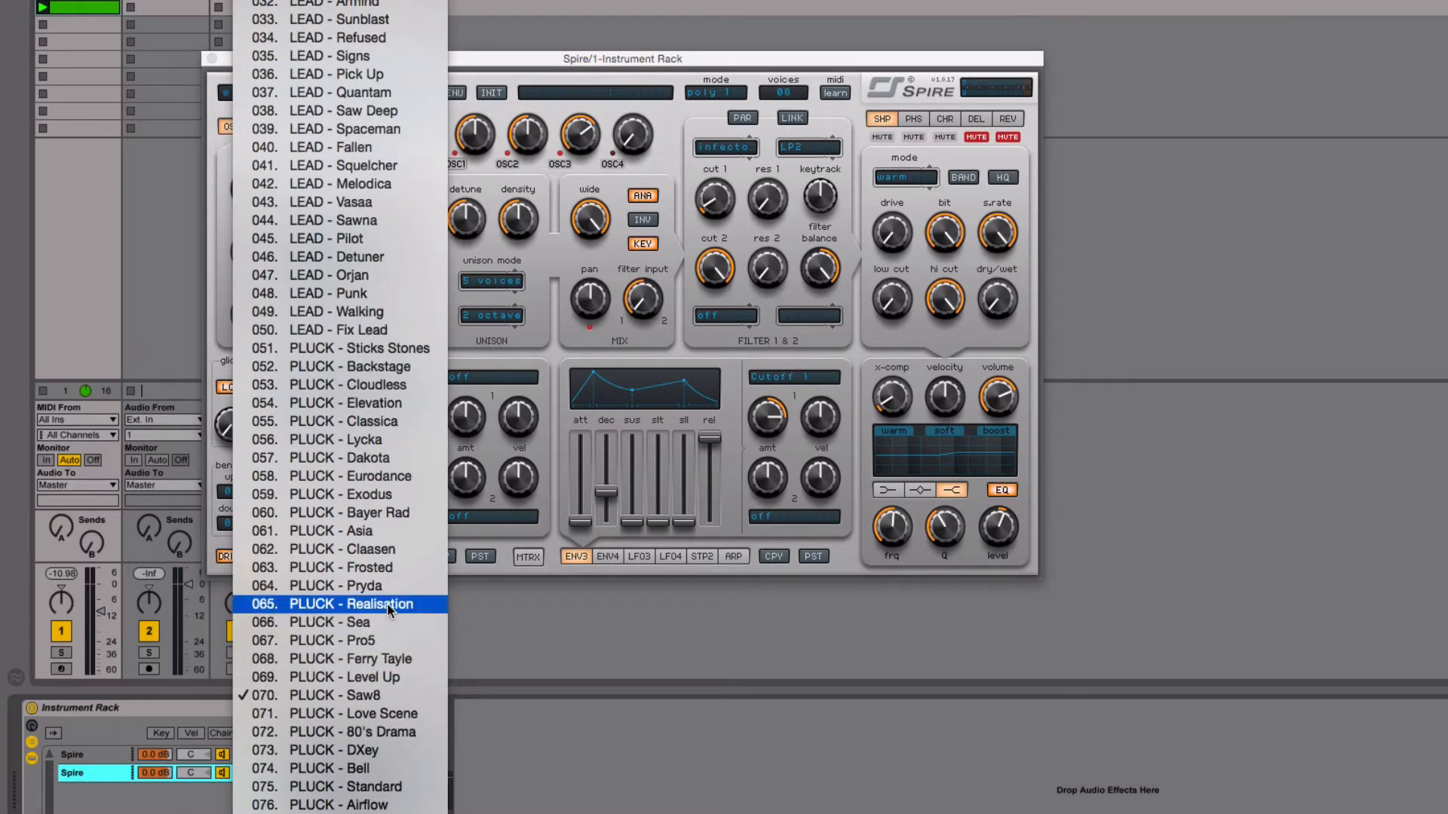
left_click(354, 587)
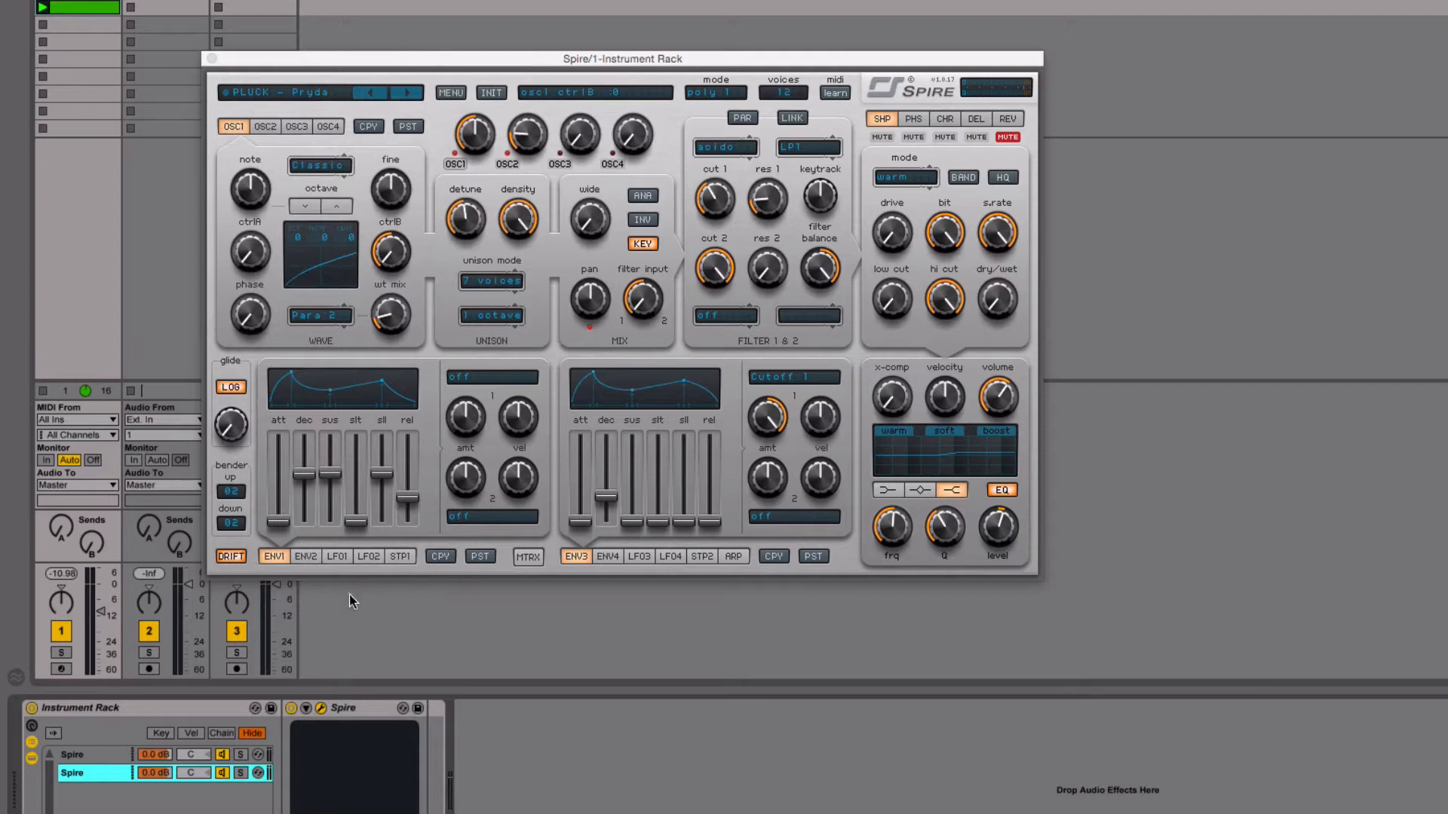
Solo the second Spire chain and lower its envelope 3 amount for Cutoff 1 to about 820
left_click(240, 773)
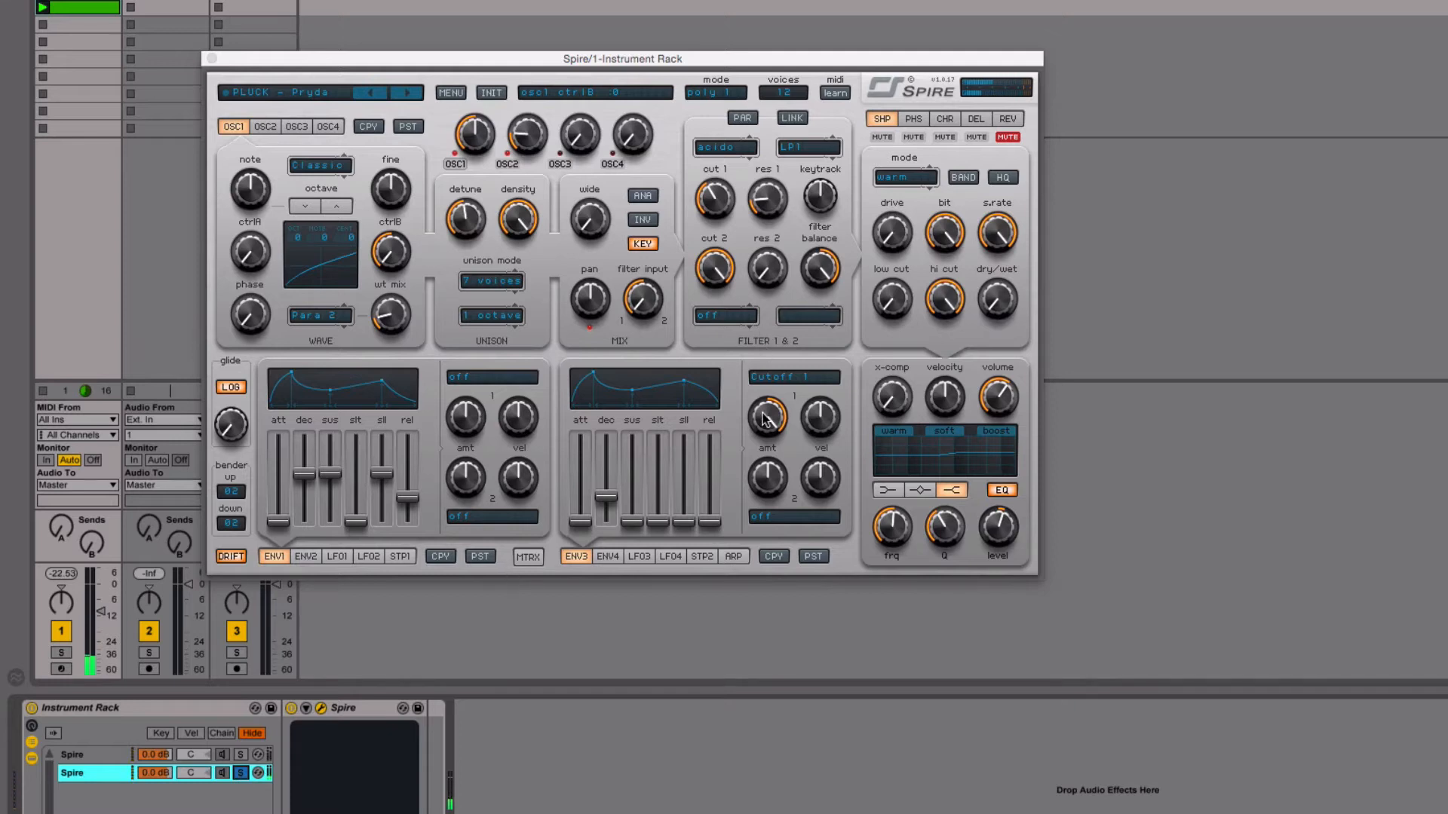
left_click_drag(767, 420, 756, 439)
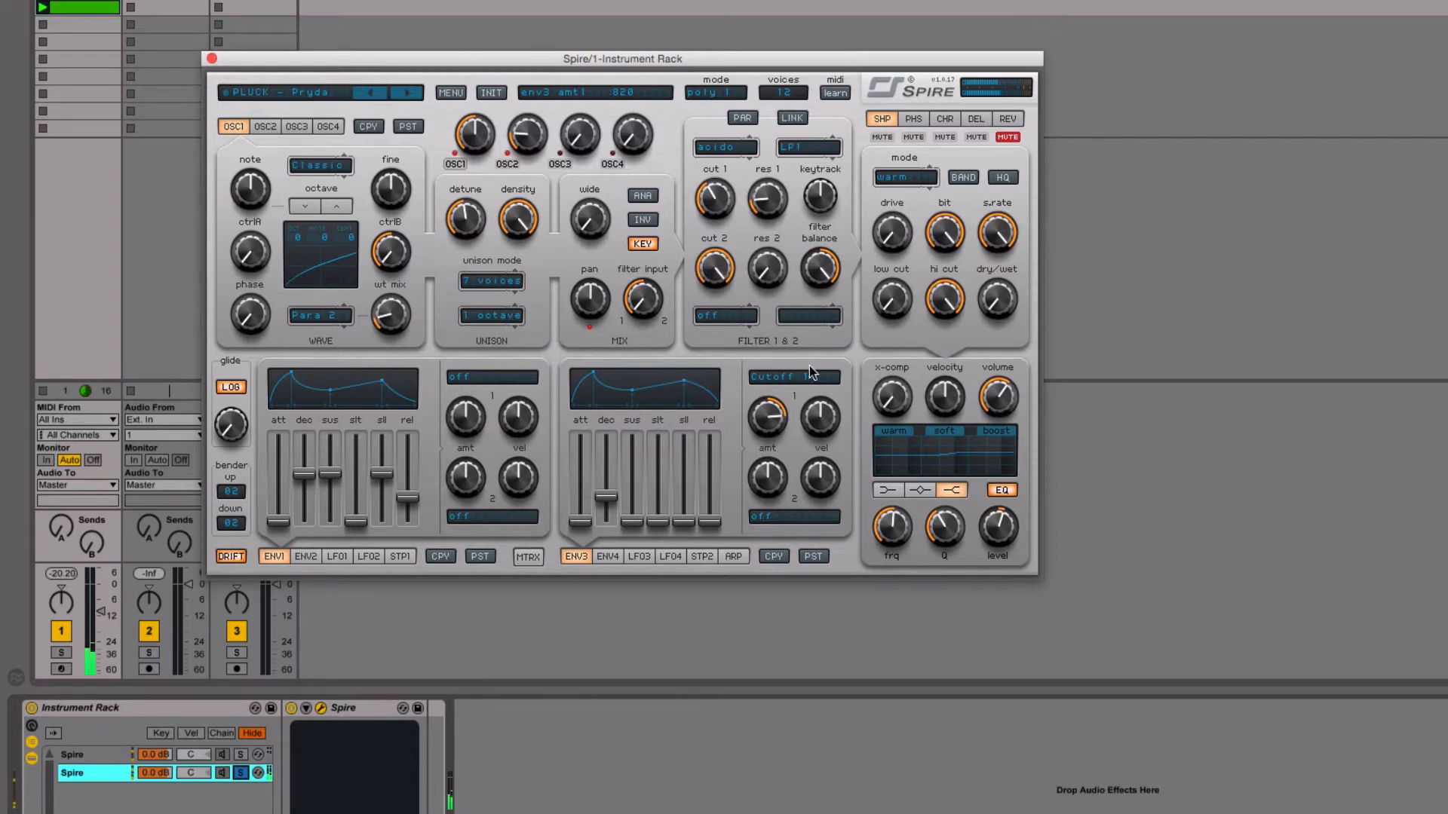
Unmute the reverb in the Pryda patch and lower its dry/wet amount
left_click(1007, 138)
left_click(1008, 119)
left_click_drag(997, 300, 997, 319)
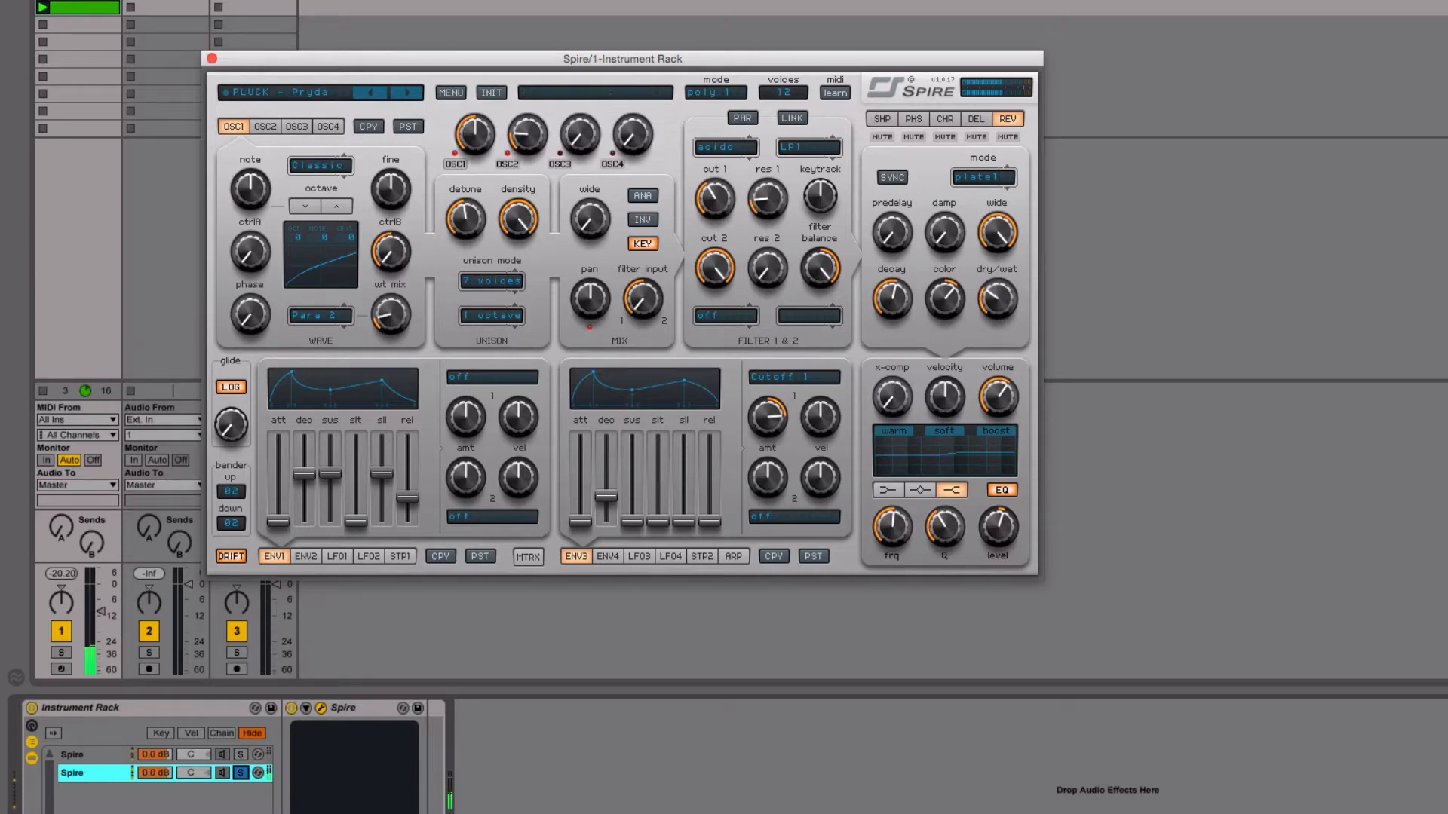
key("alt+super+p")
key("alt+super+p")
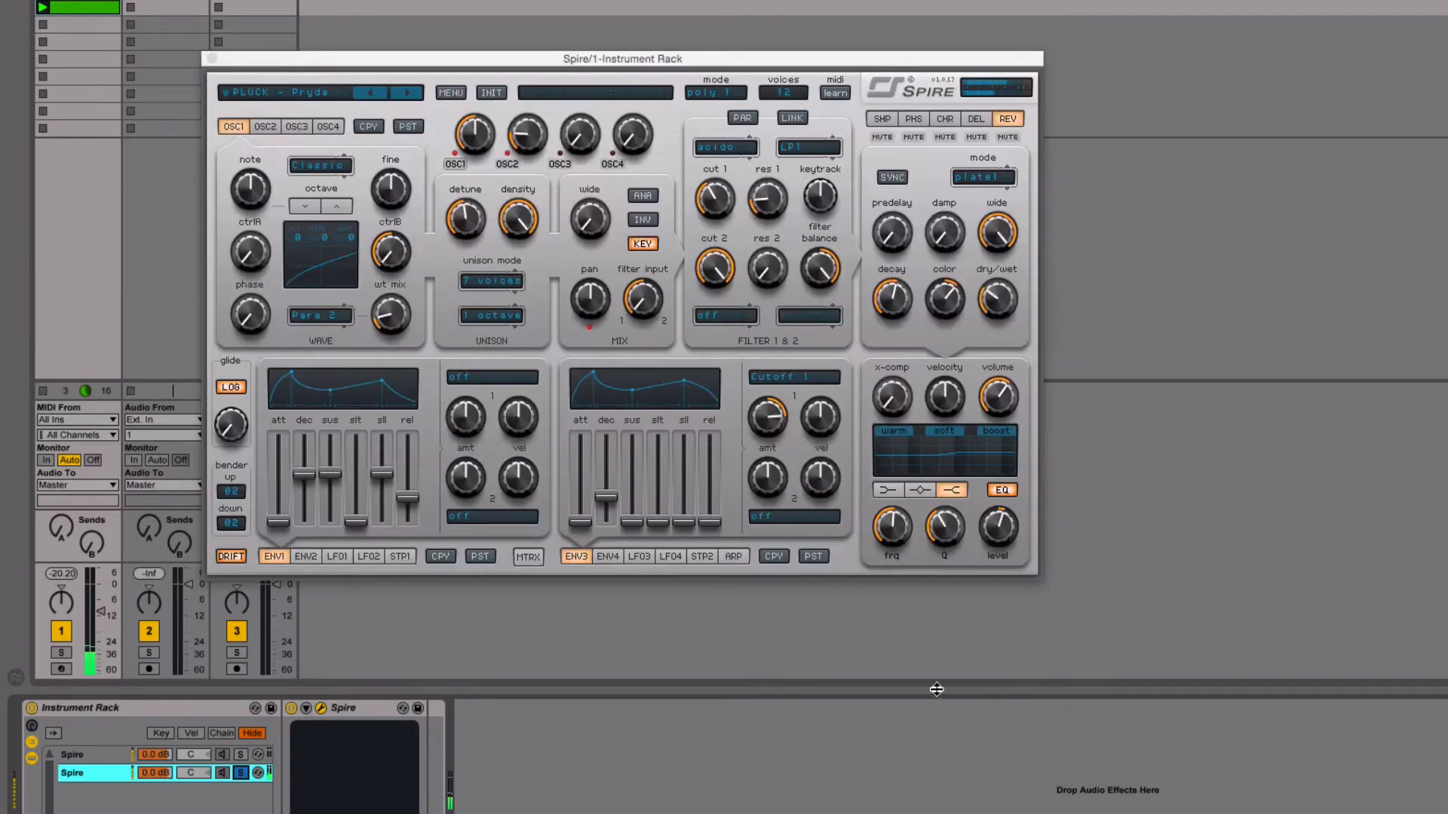
Set the Pryda patch's envelope 1 sustain to about 413 and envelope 3 amount for Cutoff 1 to about 849
left_click(332, 489)
mouse_move(329, 483)
left_mouse_down()
mouse_move(331, 501)
mouse_move(334, 488)
left_mouse_up()
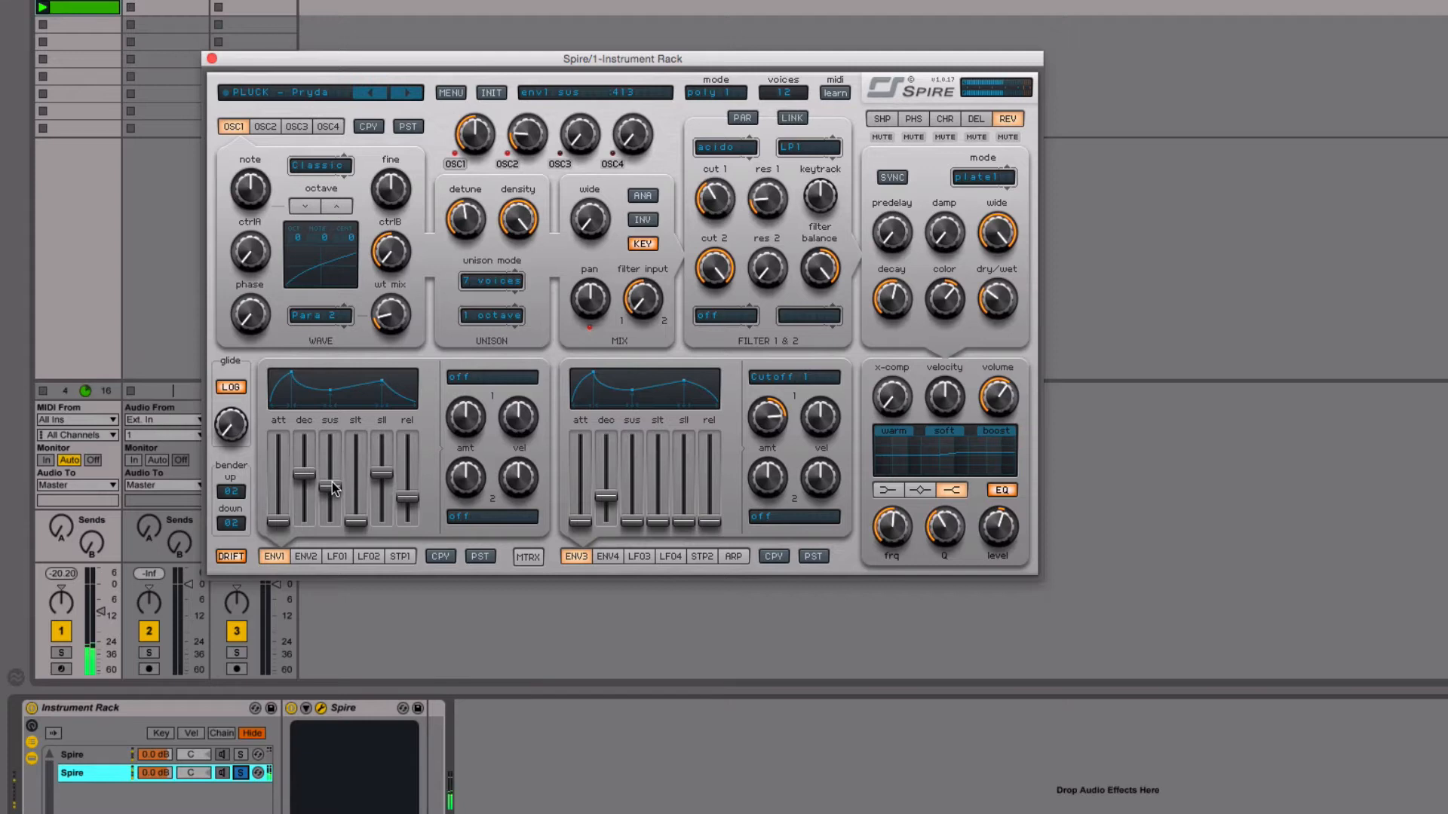
left_click(776, 422)
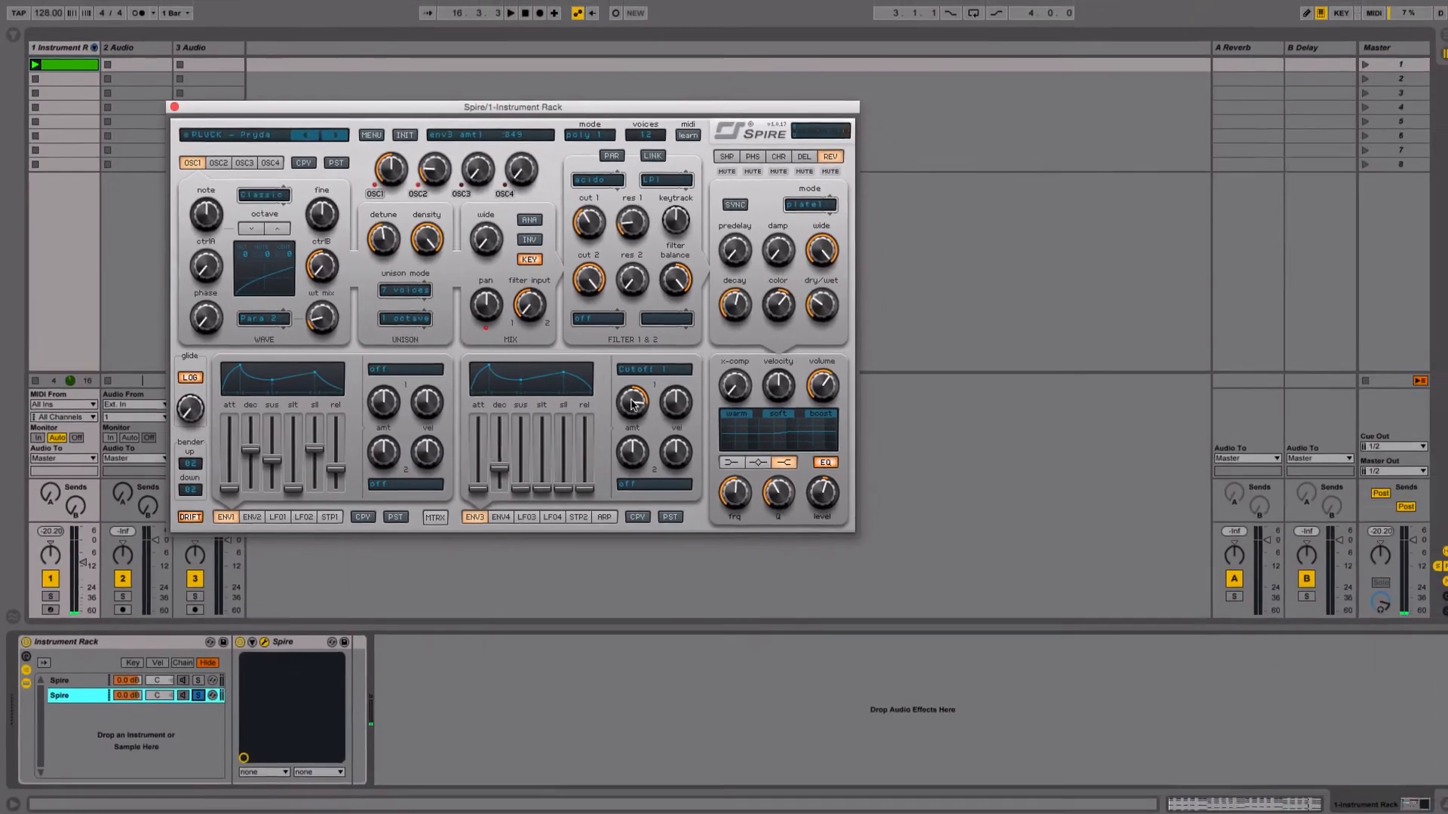
Check the Pryda patch's shaper and reverb settings, and unsolo the second chain so both layers play together
left_click(726, 159)
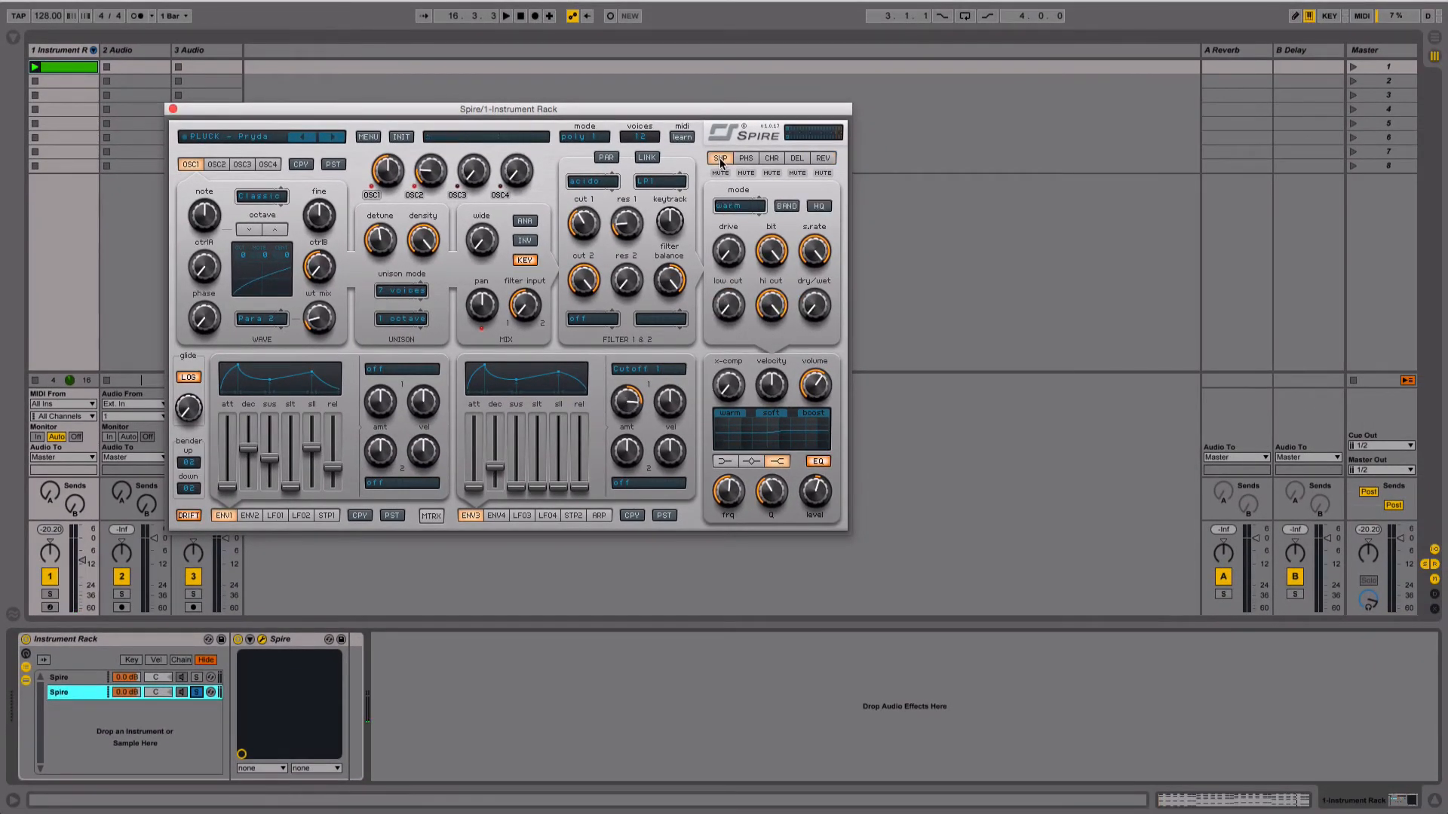
left_click(822, 158)
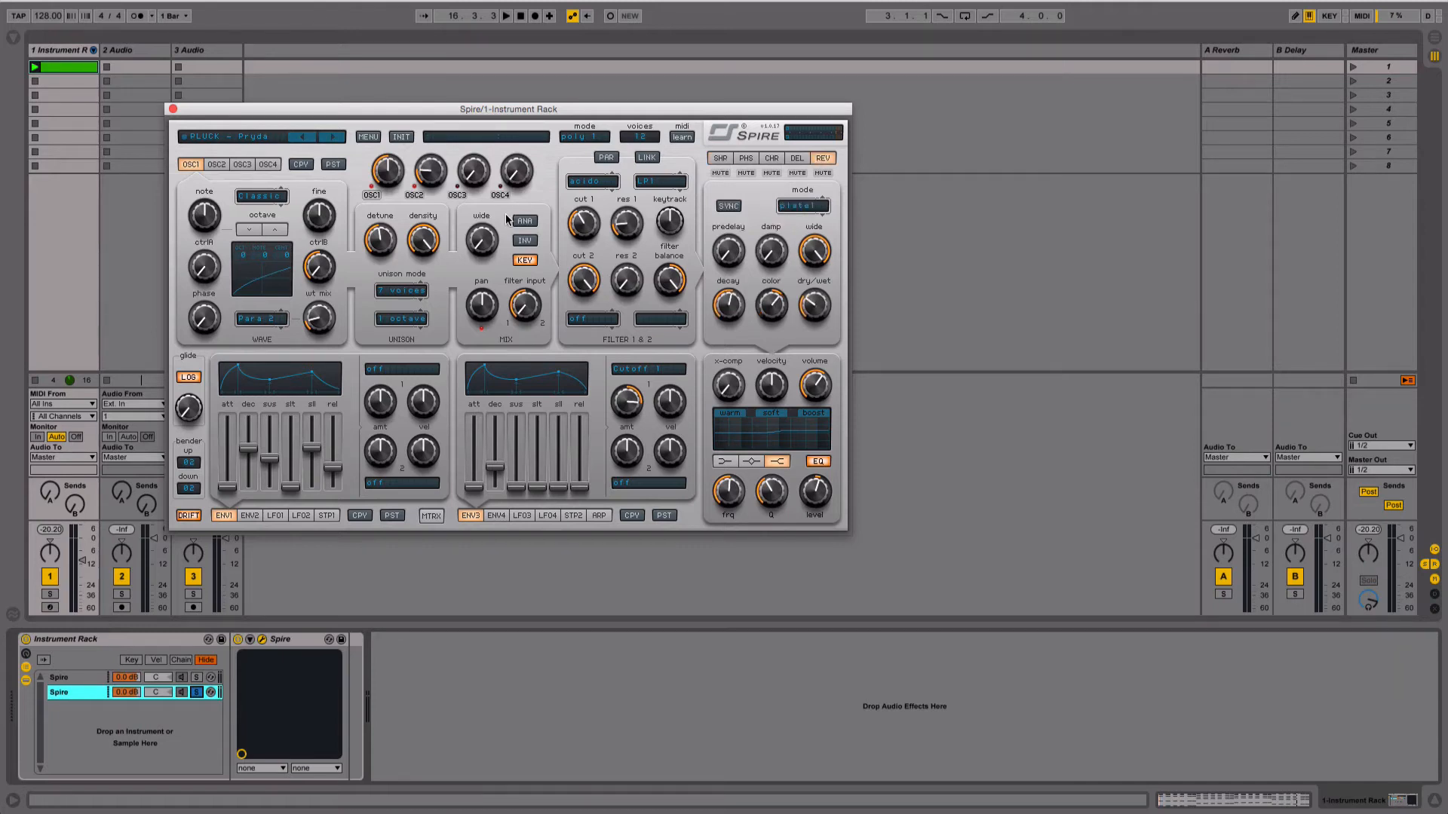
left_click(196, 692)
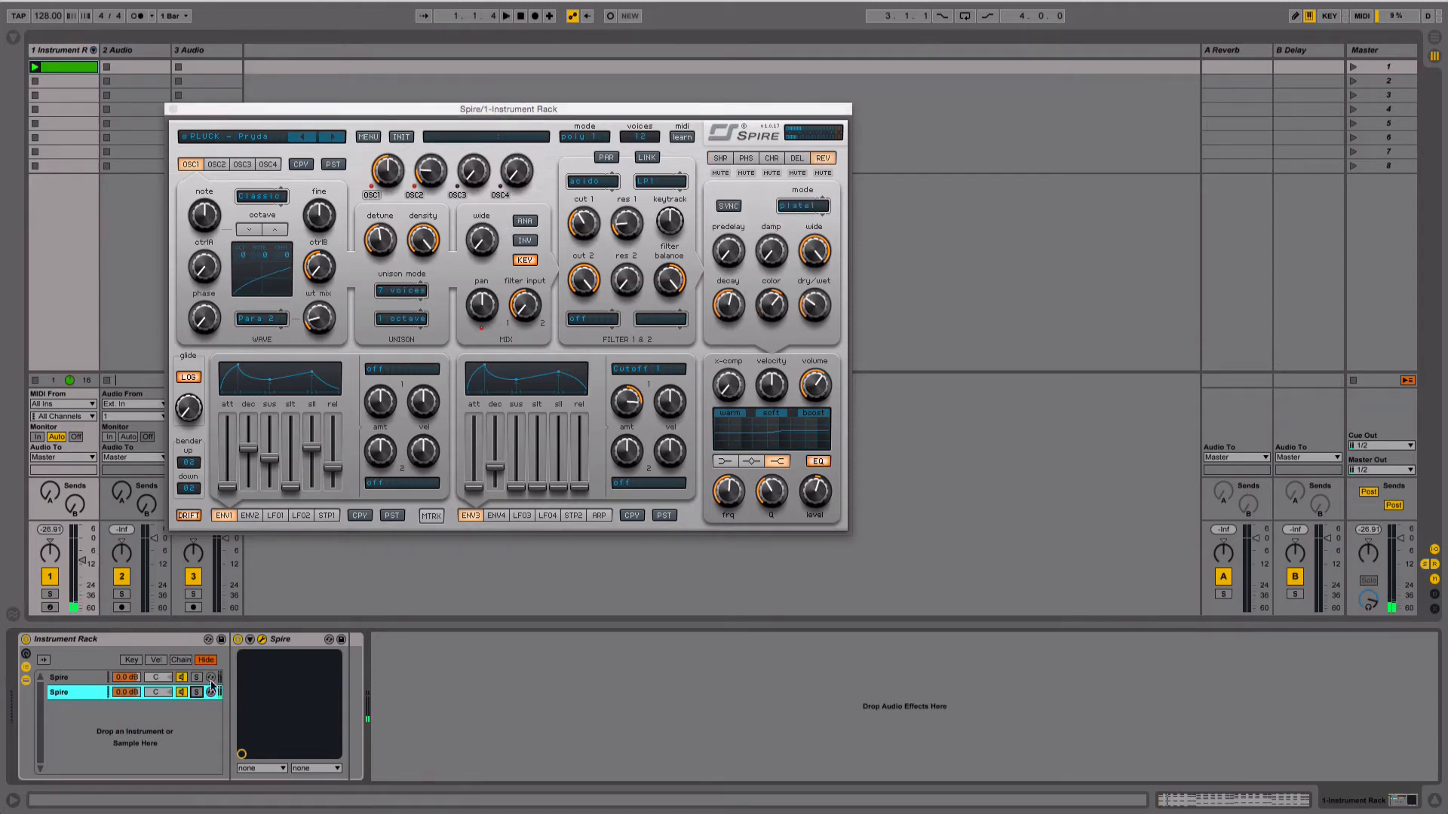
Close the Pryda patch's Spire window and rename the first chain in the Instrument Rack as Deep
left_click(173, 109)
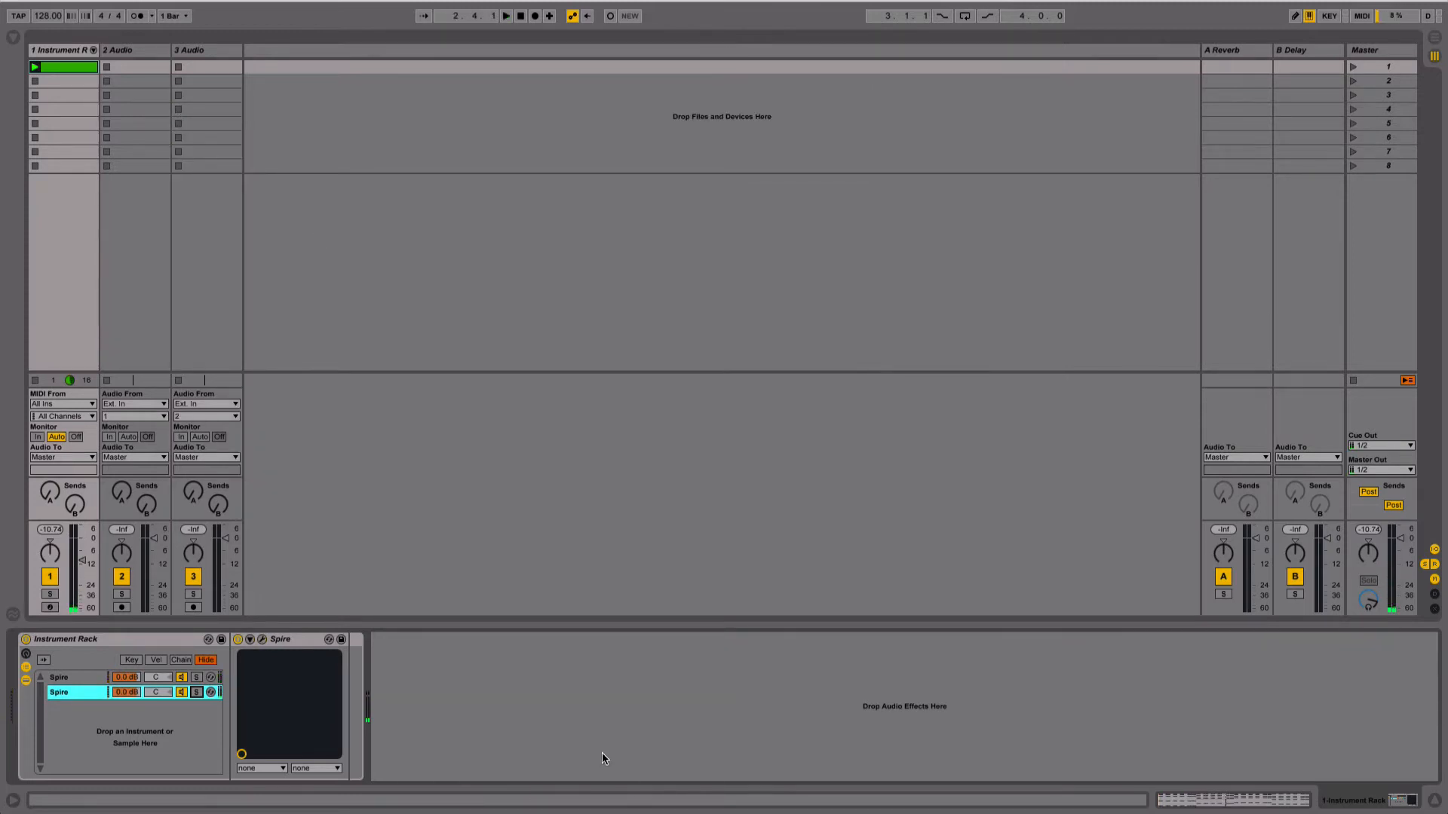
left_click(78, 675)
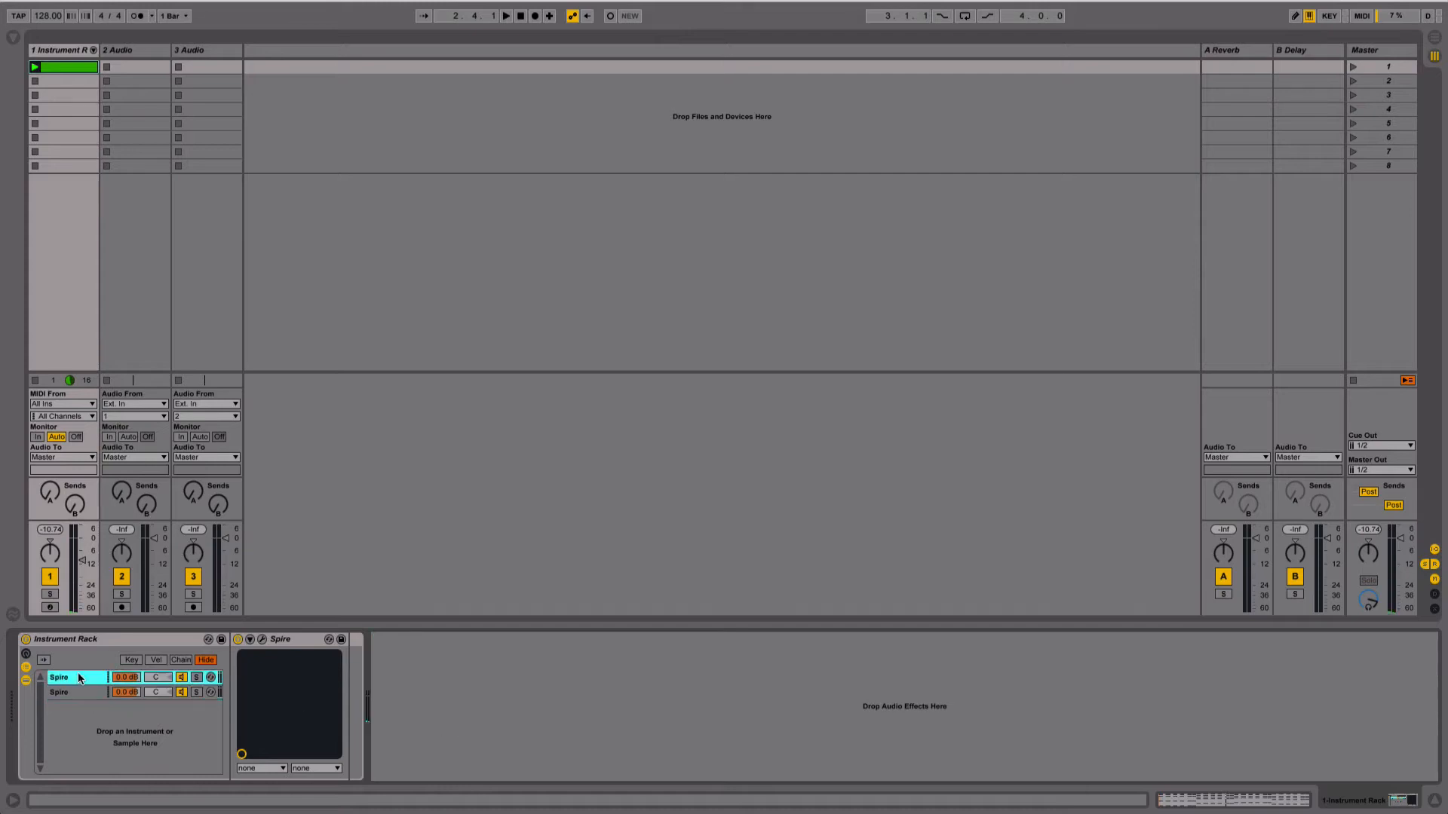
key("ctrl+r")
type("ep")
key("Tab")
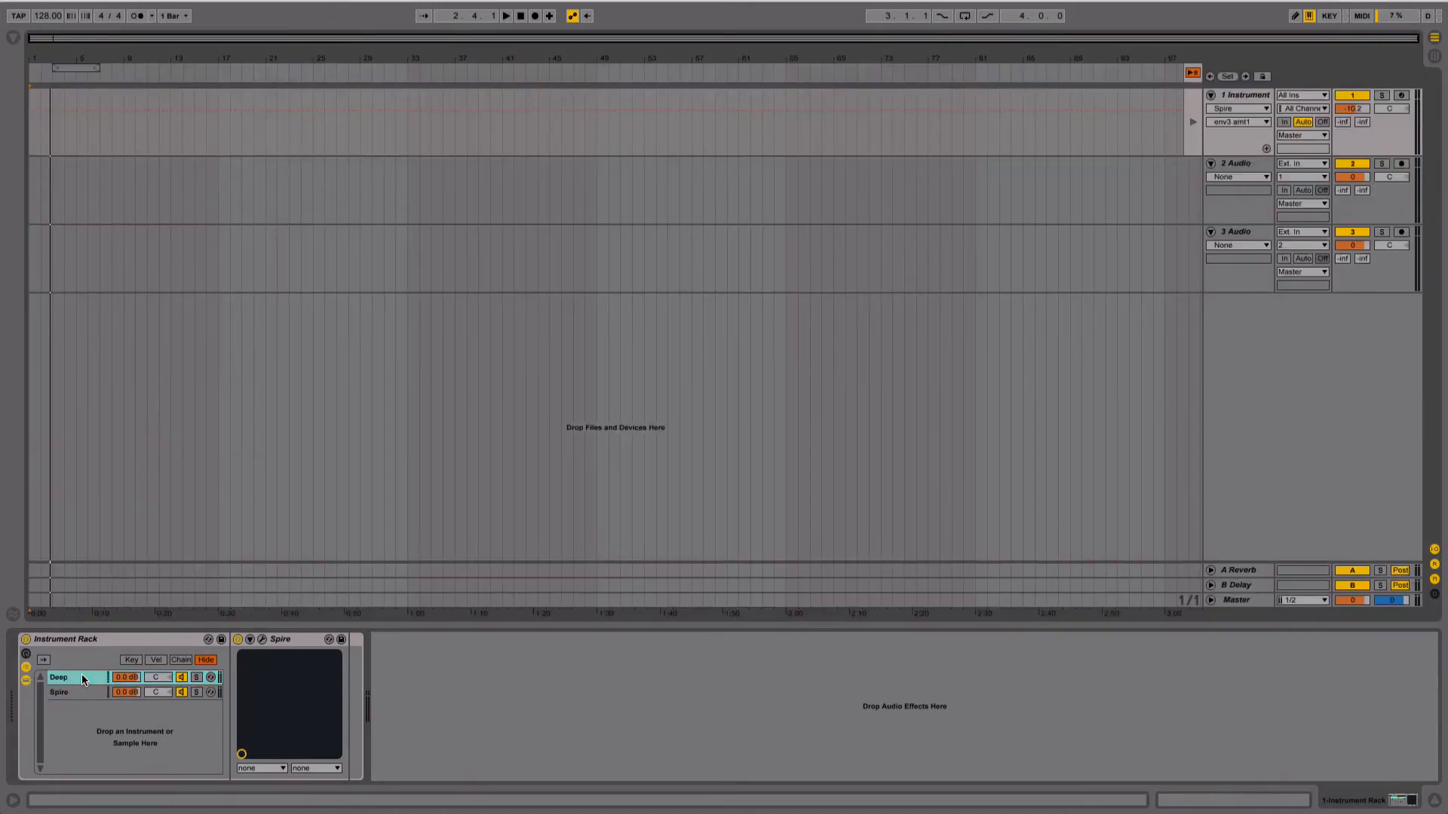
key("Tab")
Rename the second Spire chain in the Instrument Rack as Sharp
left_click(79, 694)
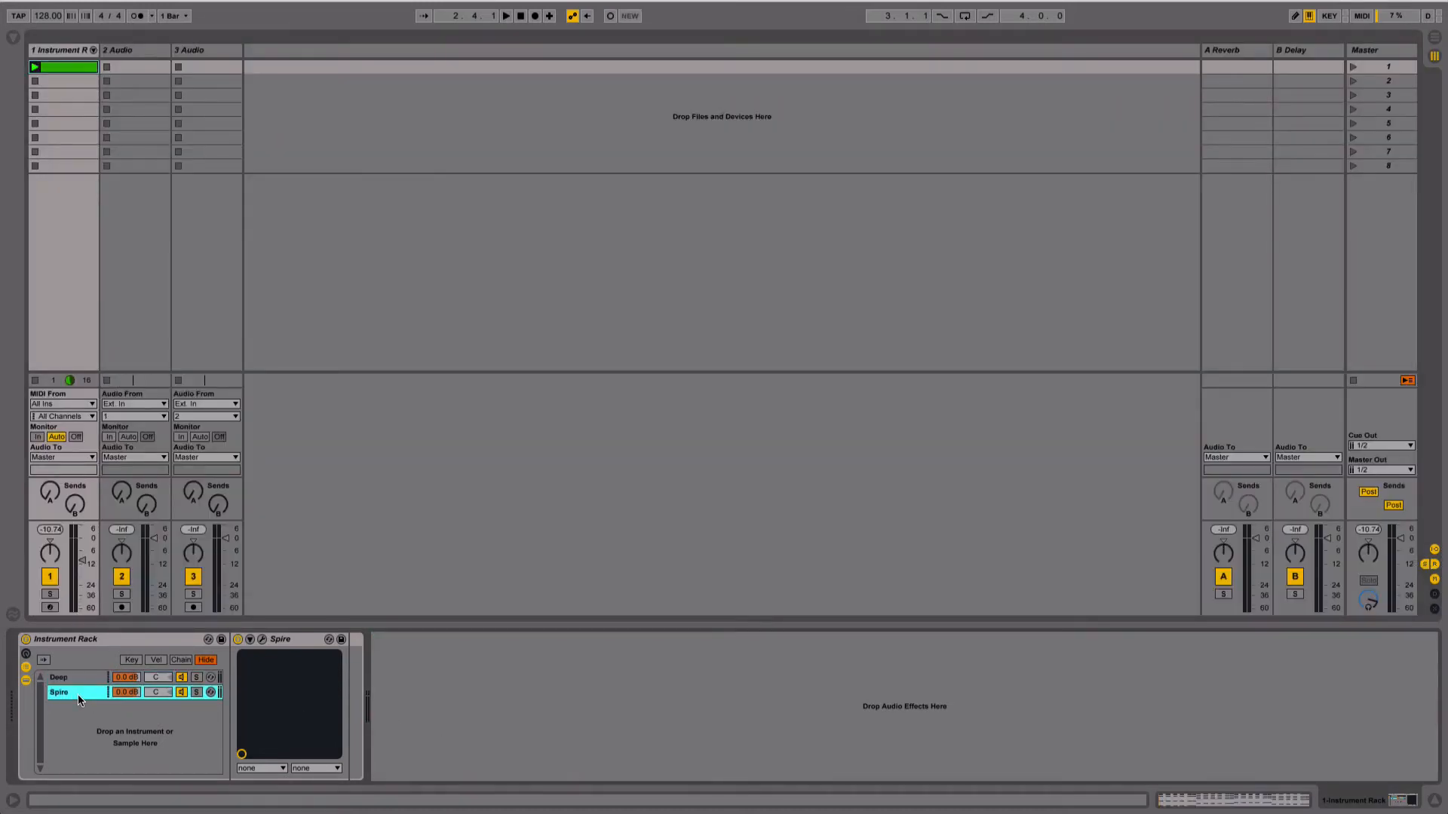
key("super+r")
type("Sharp")
key("Return")
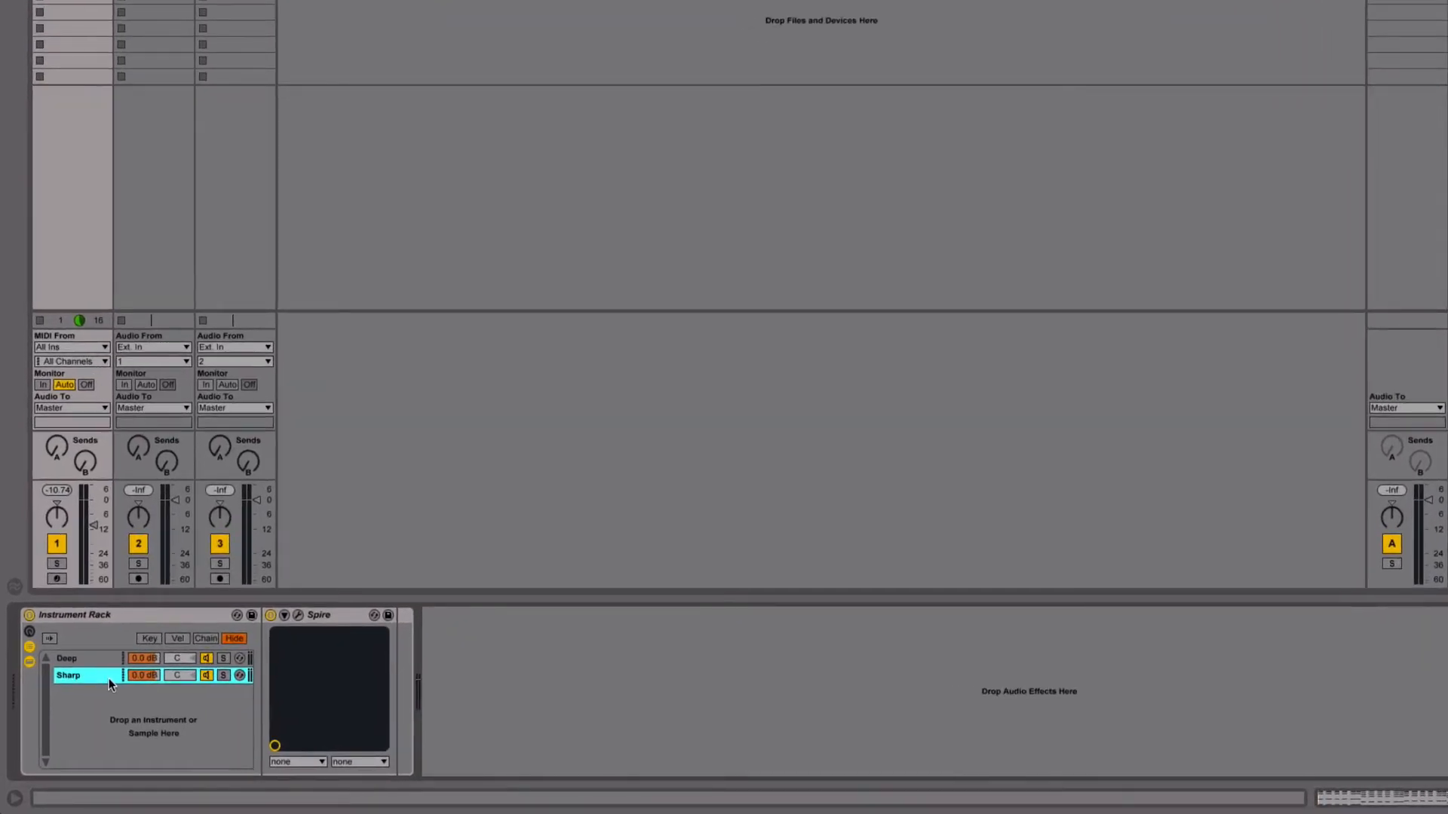
Balance the chain volumes at about -9.3 dB for Deep and -0.6 dB for Sharp, and raise the instrument track's volume
left_click_drag(145, 659, 145, 673)
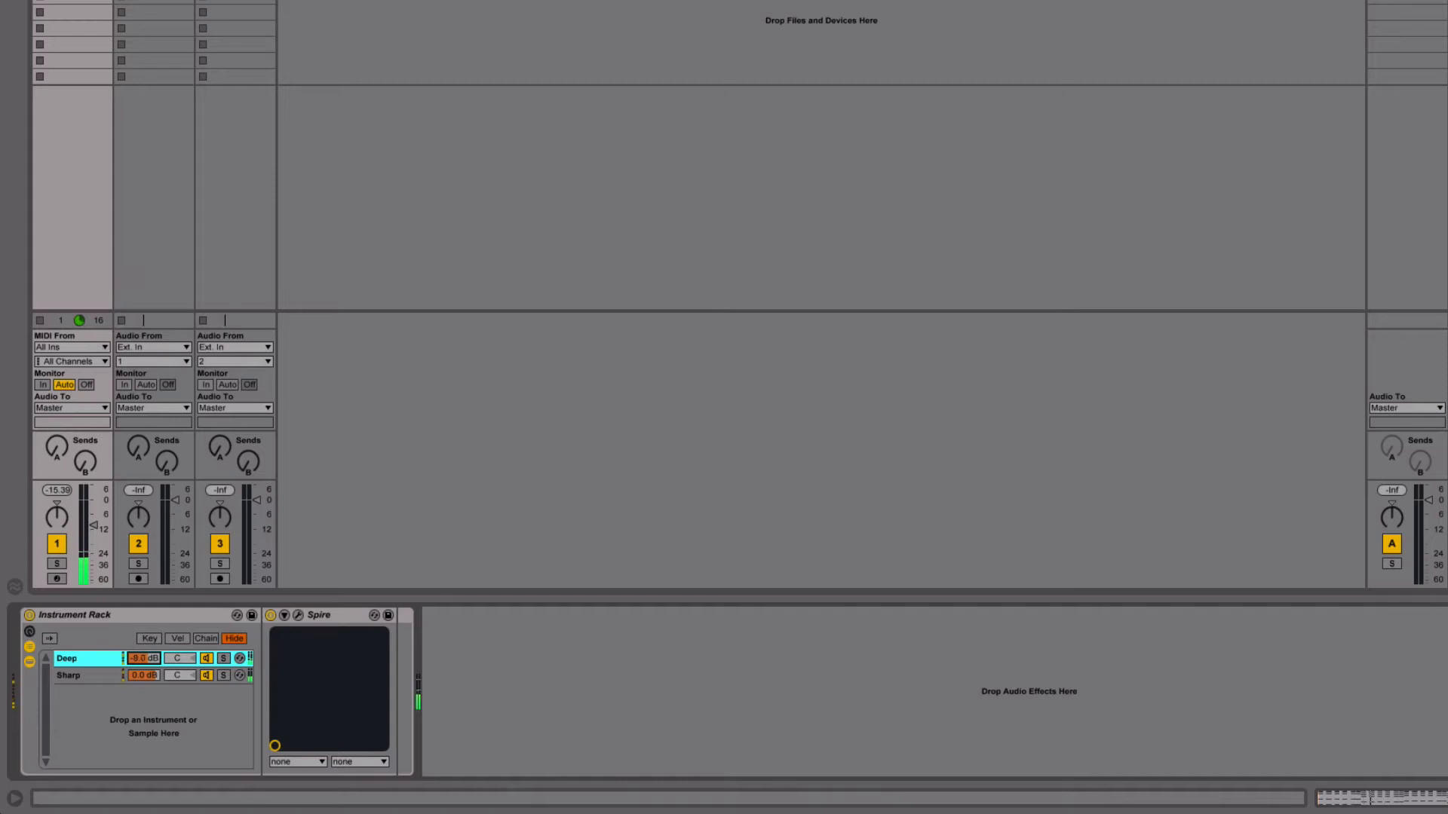
left_click_drag(145, 674, 144, 678)
left_click(144, 675)
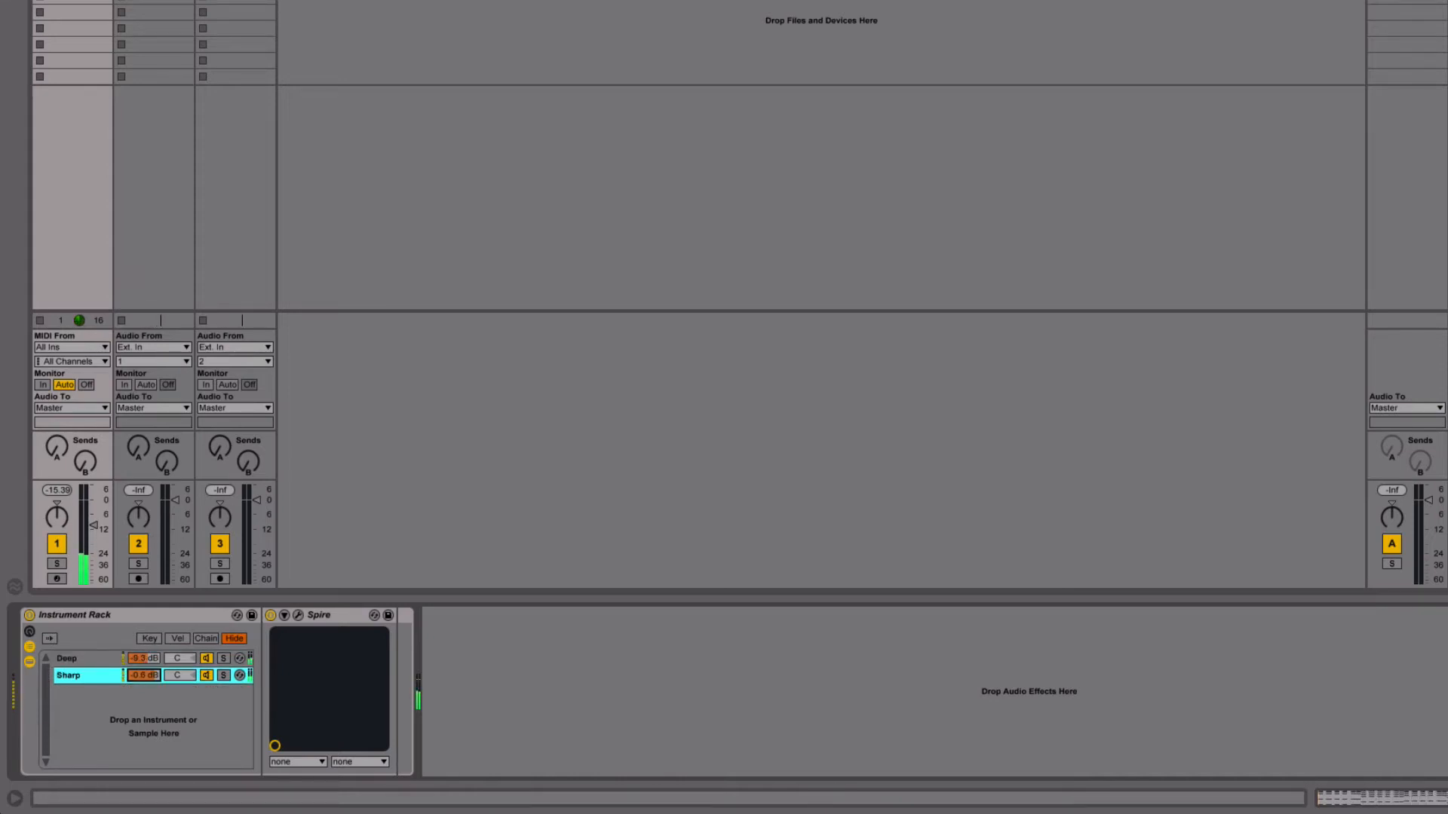
left_click_drag(93, 525, 93, 507)
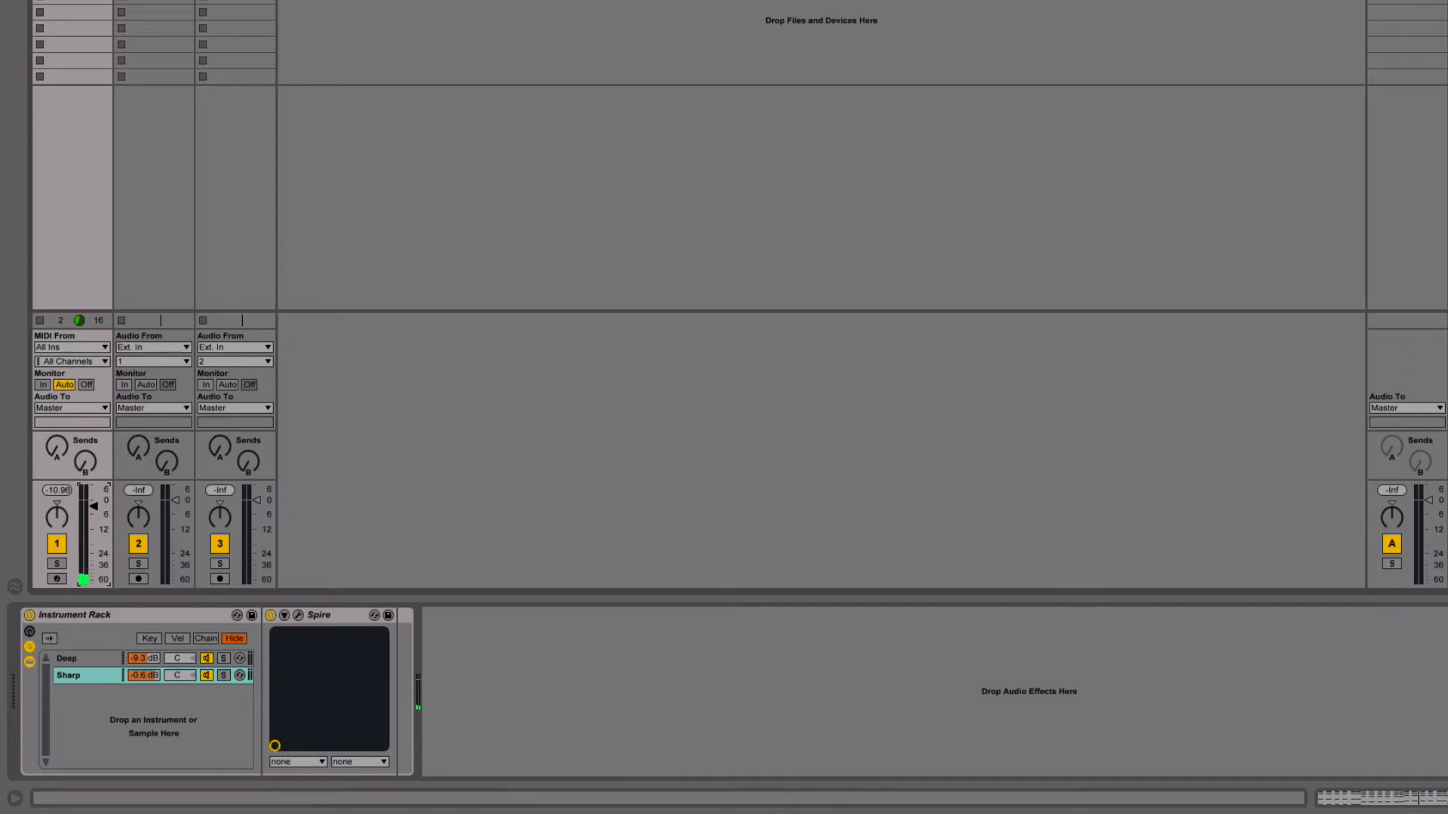
Add an EQ Eight audio effect after Spire in the Deep chain
left_click(98, 658)
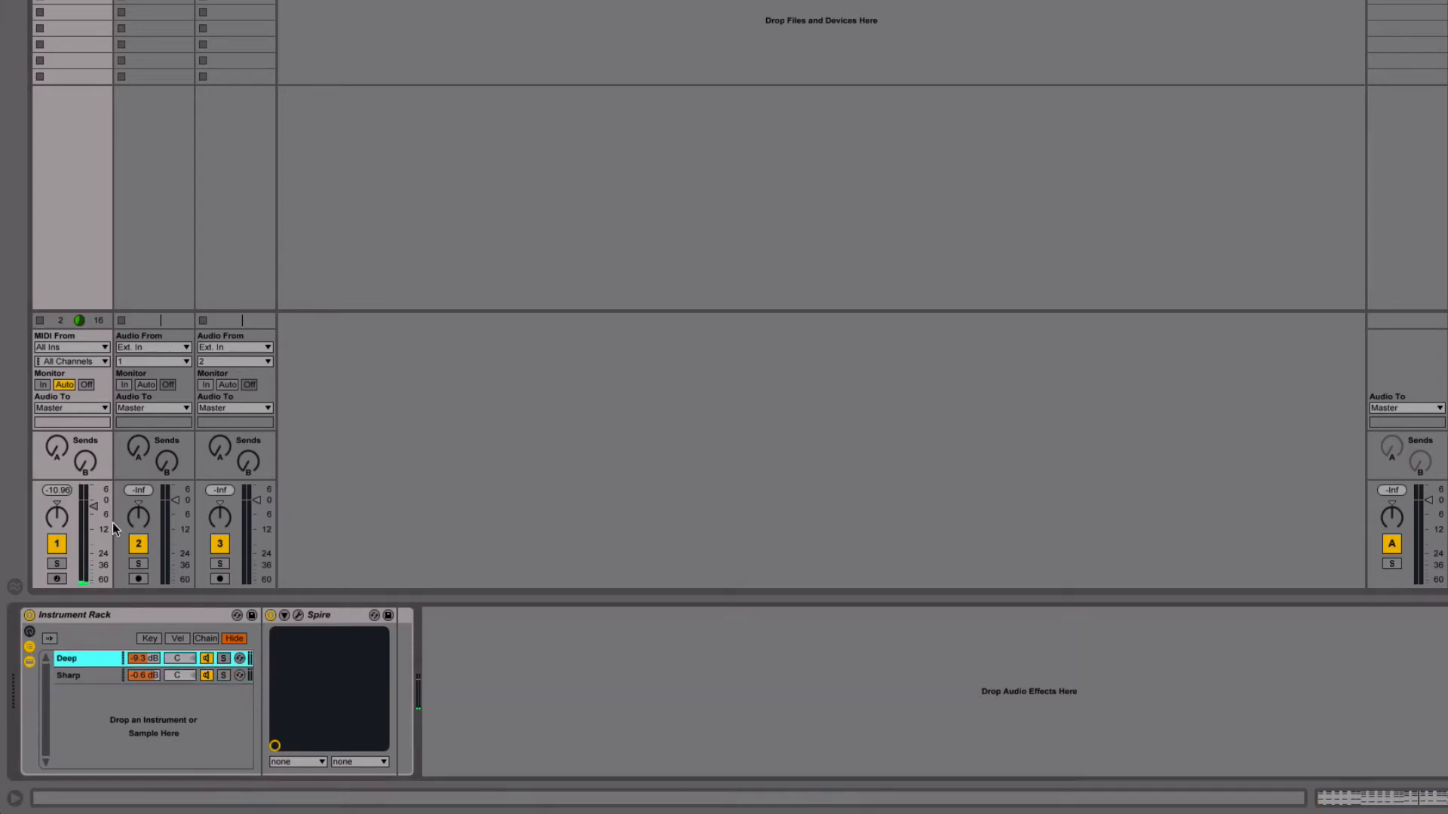
key("alt+super+b")
left_click(114, 24)
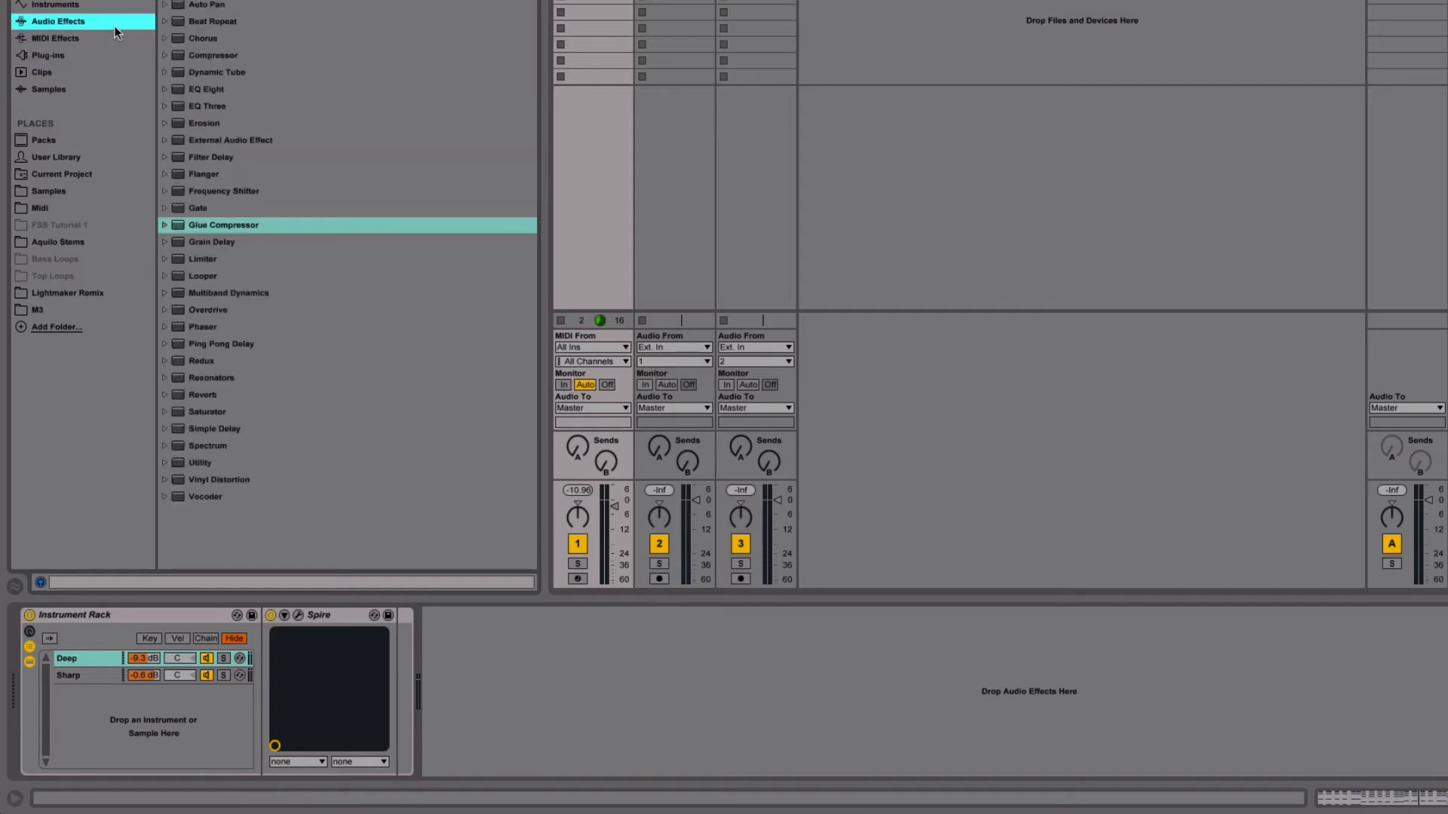
left_click_drag(192, 88, 397, 679)
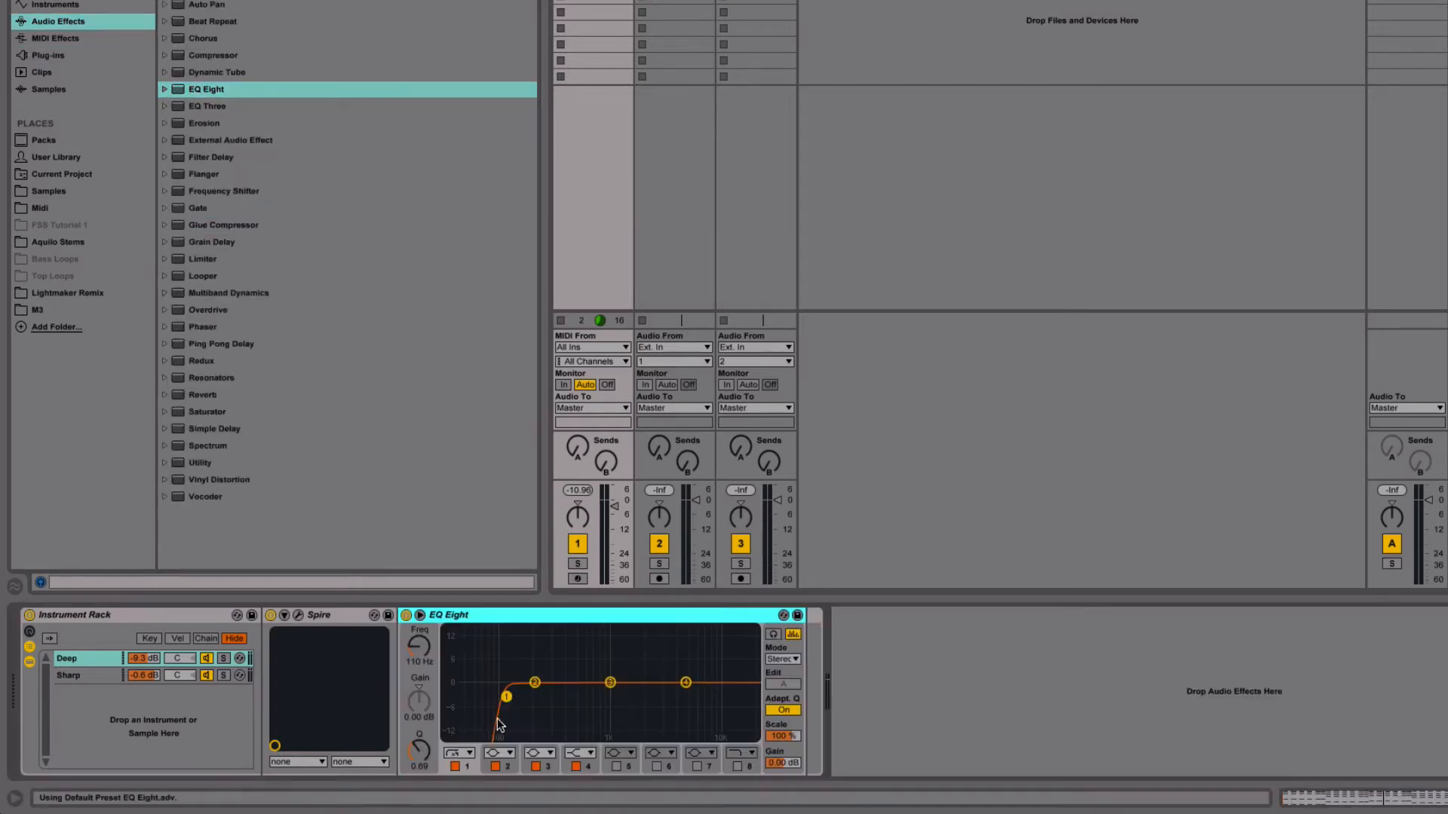
Set the Deep chain's EQ to a low cut near 54 Hz, a band 2 dip of about -2.6 dB at 360 Hz and a high cut near 1.42 kHz
left_click_drag(511, 705, 473, 695)
left_click(736, 768)
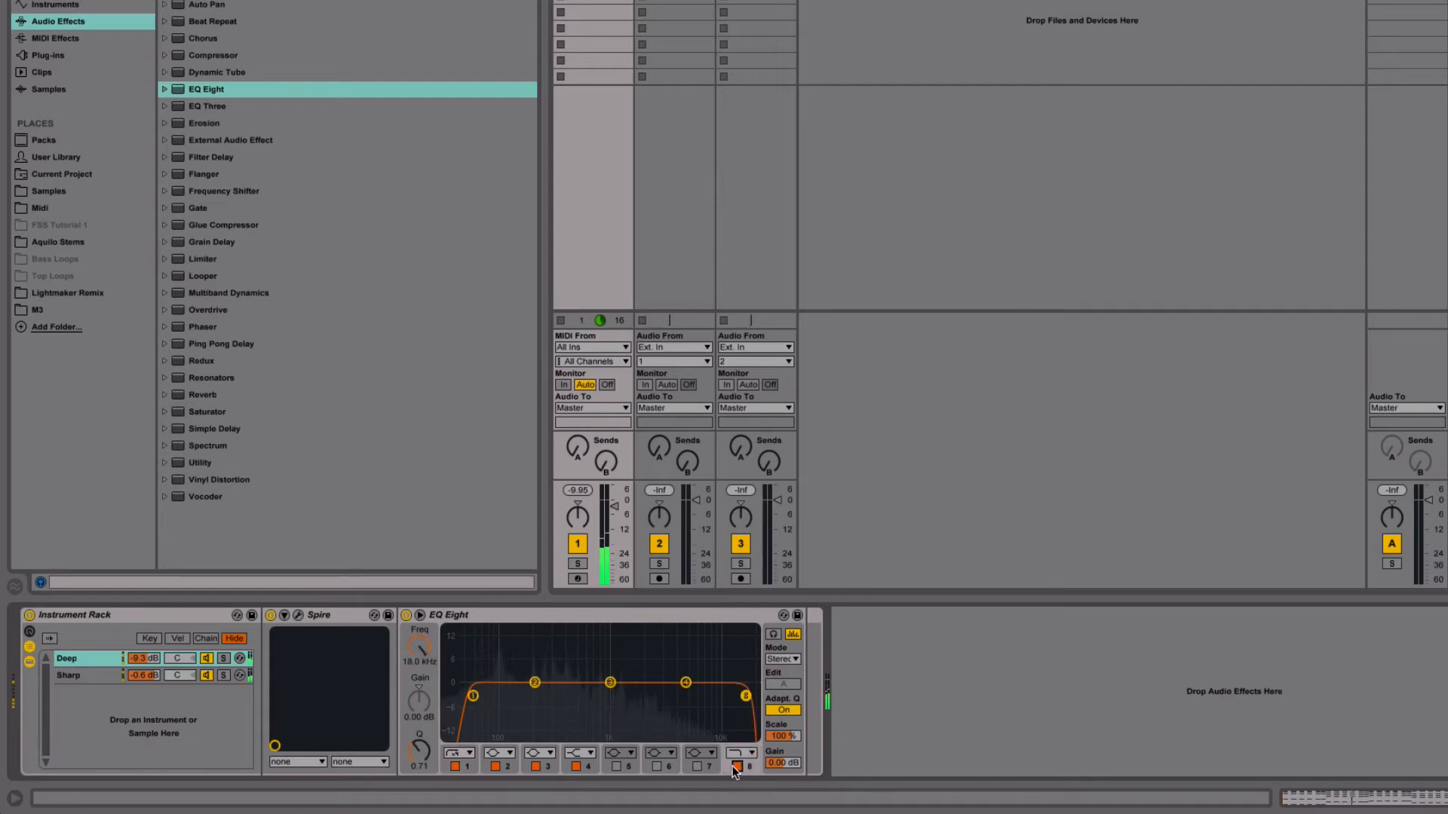
left_click_drag(745, 695, 636, 711)
left_click_drag(535, 683, 567, 692)
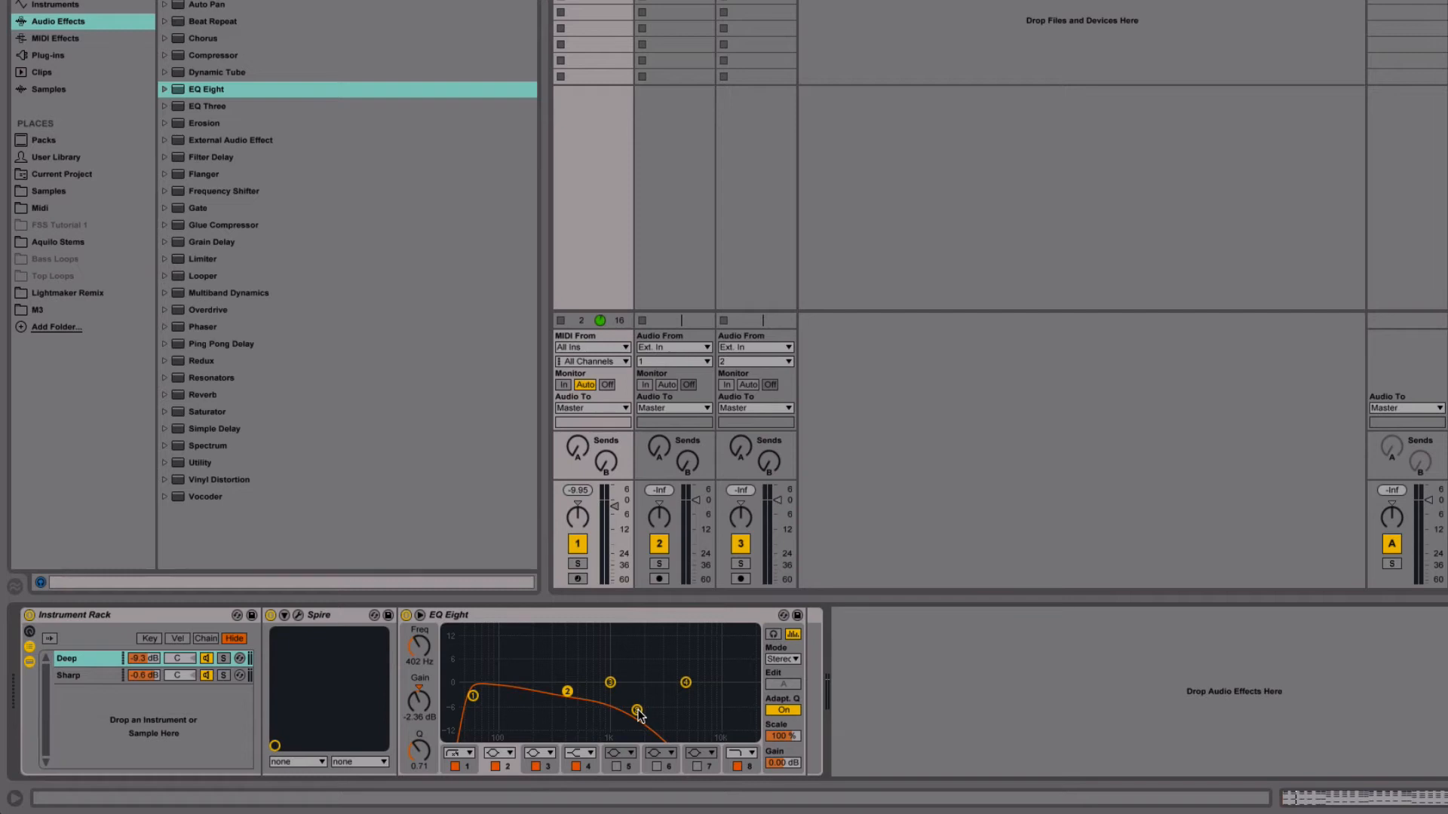
left_click(637, 710)
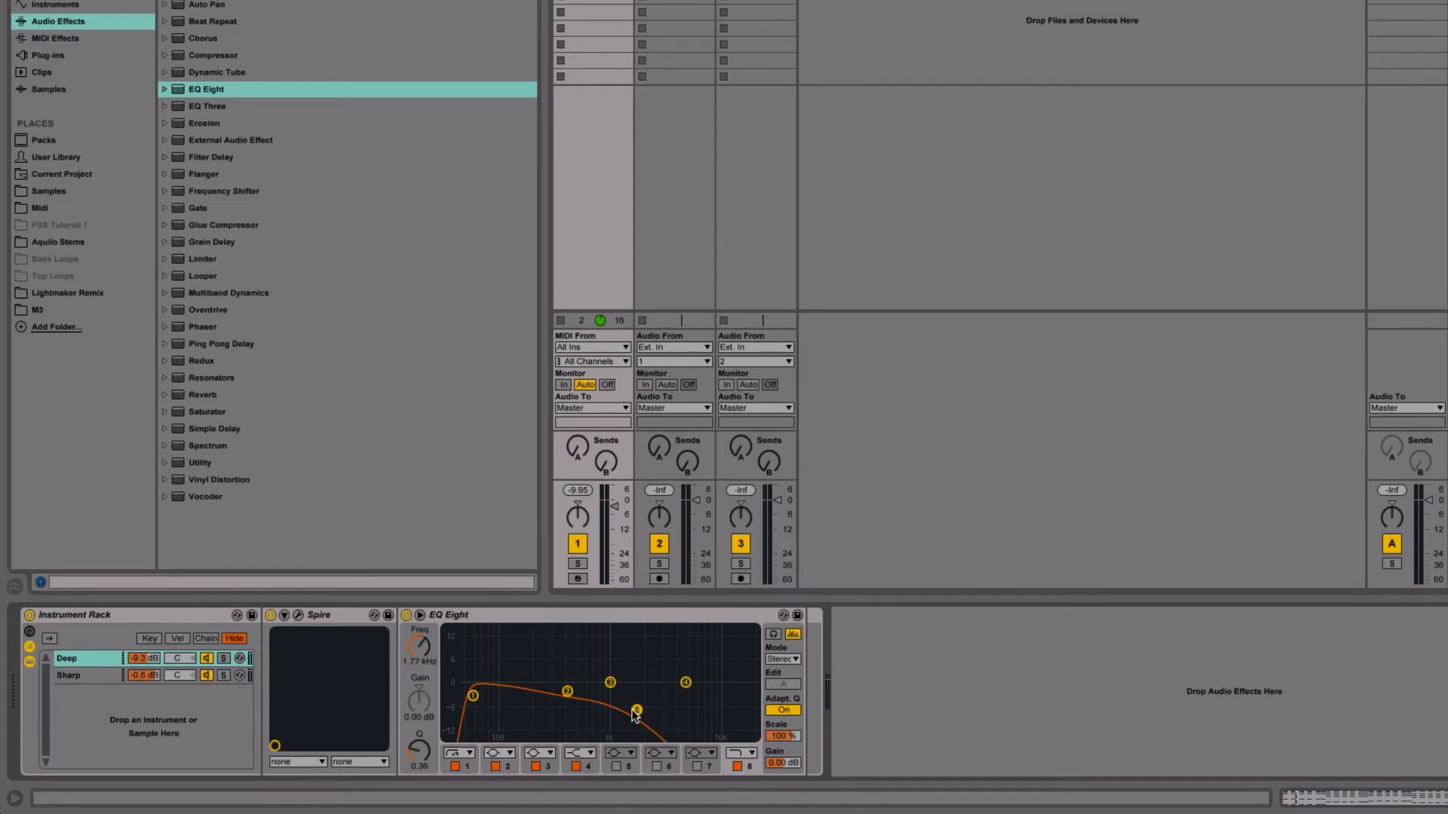
left_click_drag(635, 713, 562, 692)
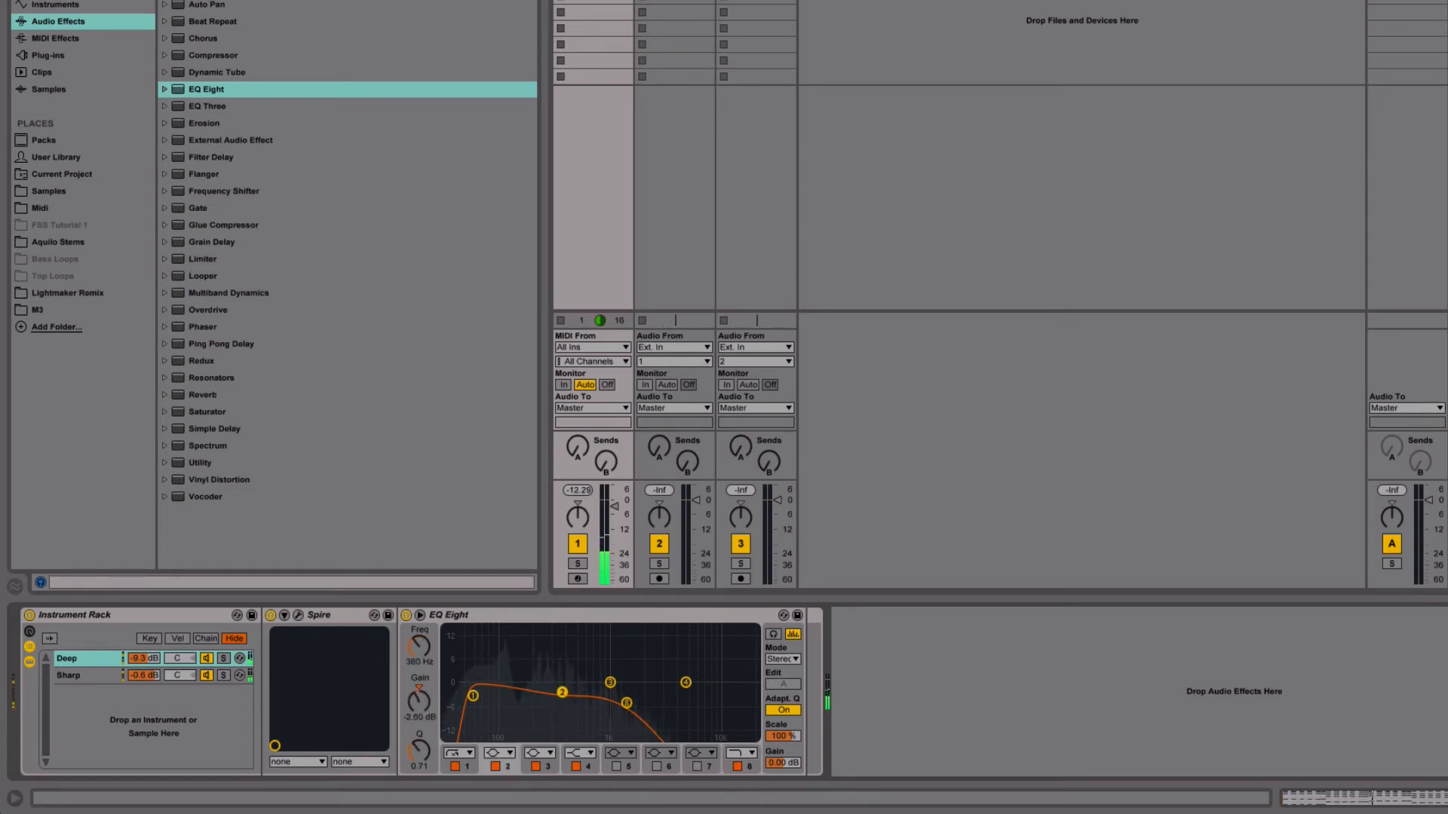
Solo the Deep chain and mute the shaper effect in its Saw8 patch
left_click(223, 658)
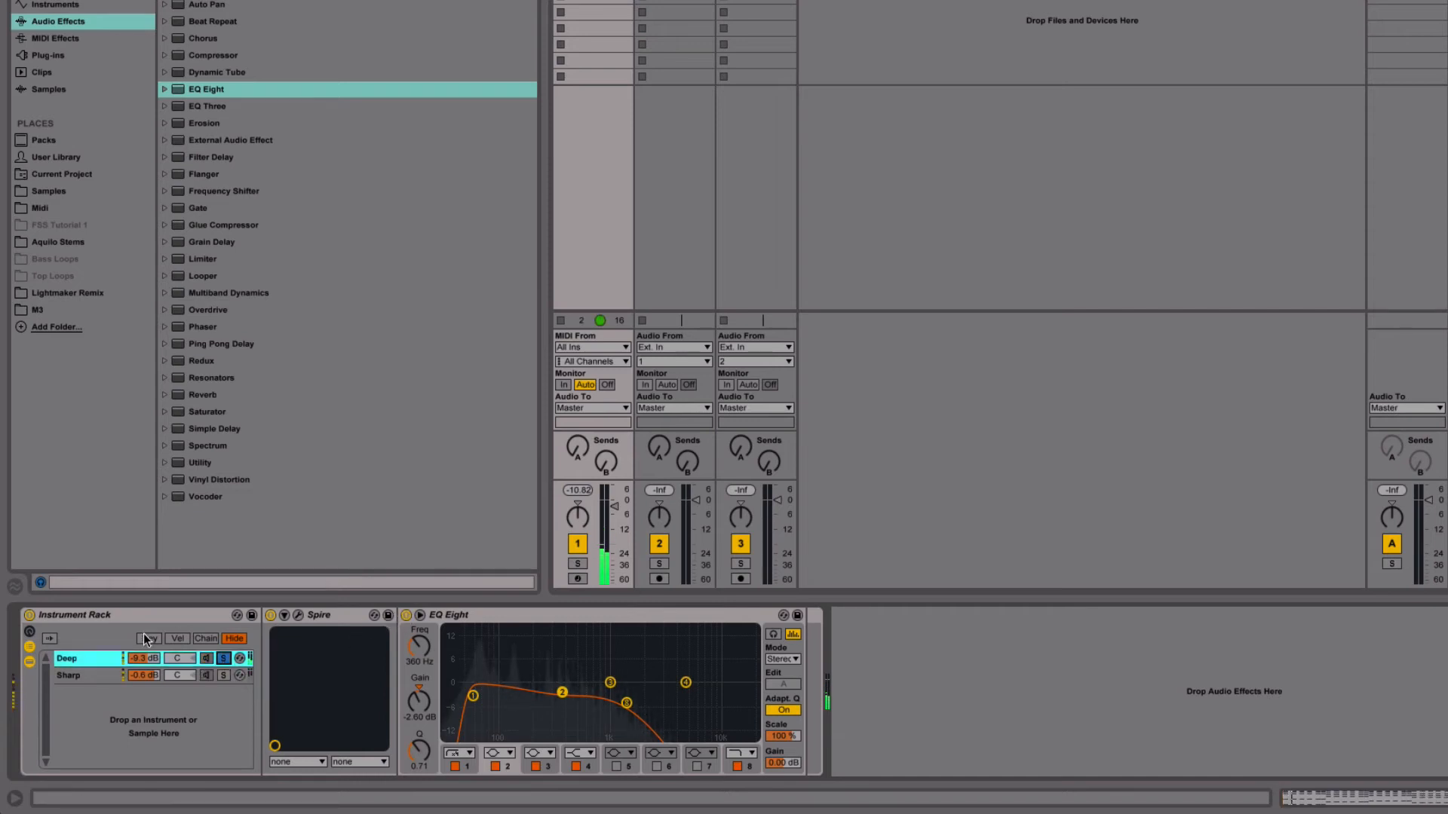
left_click(297, 614)
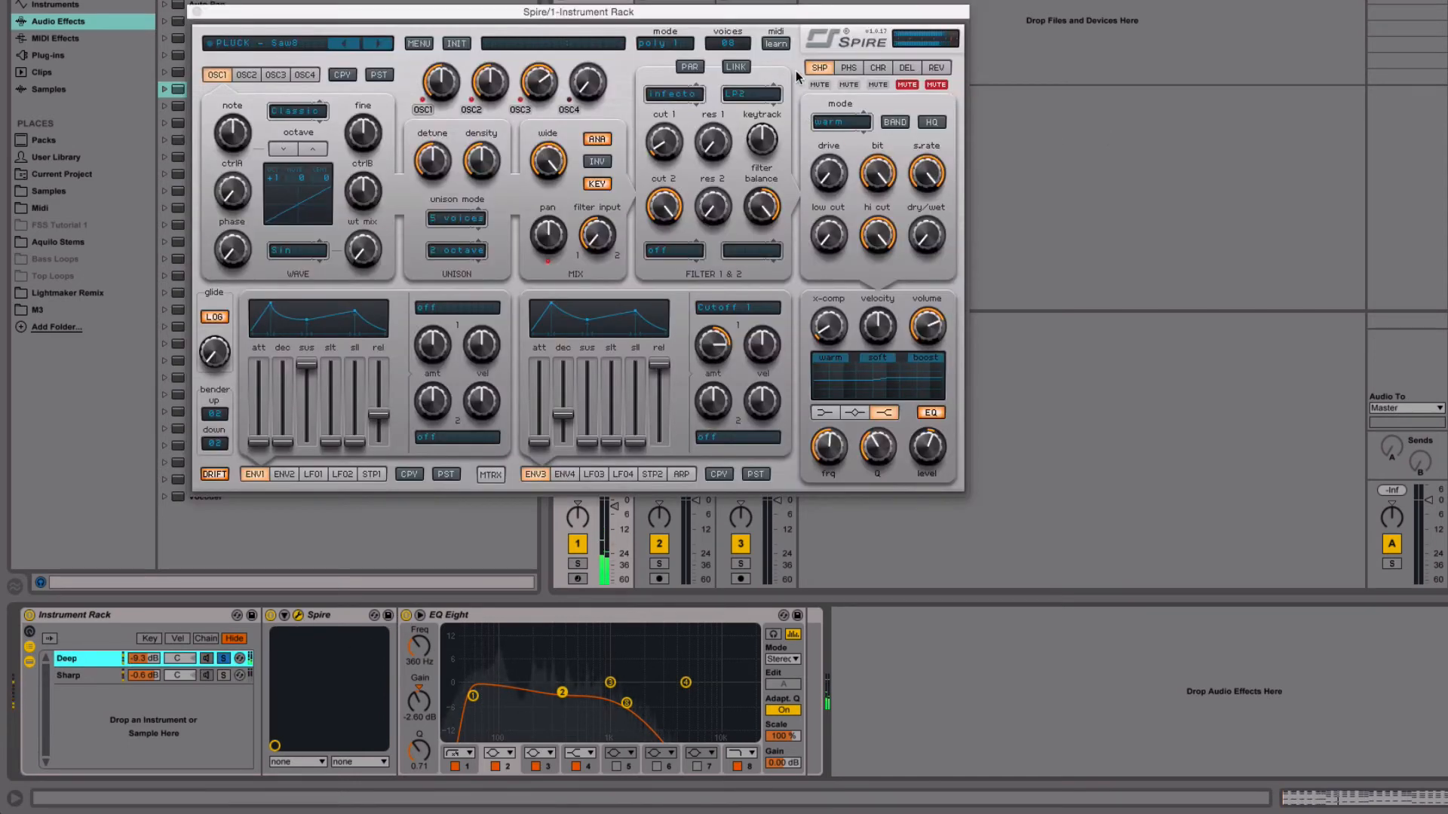
left_click(820, 85)
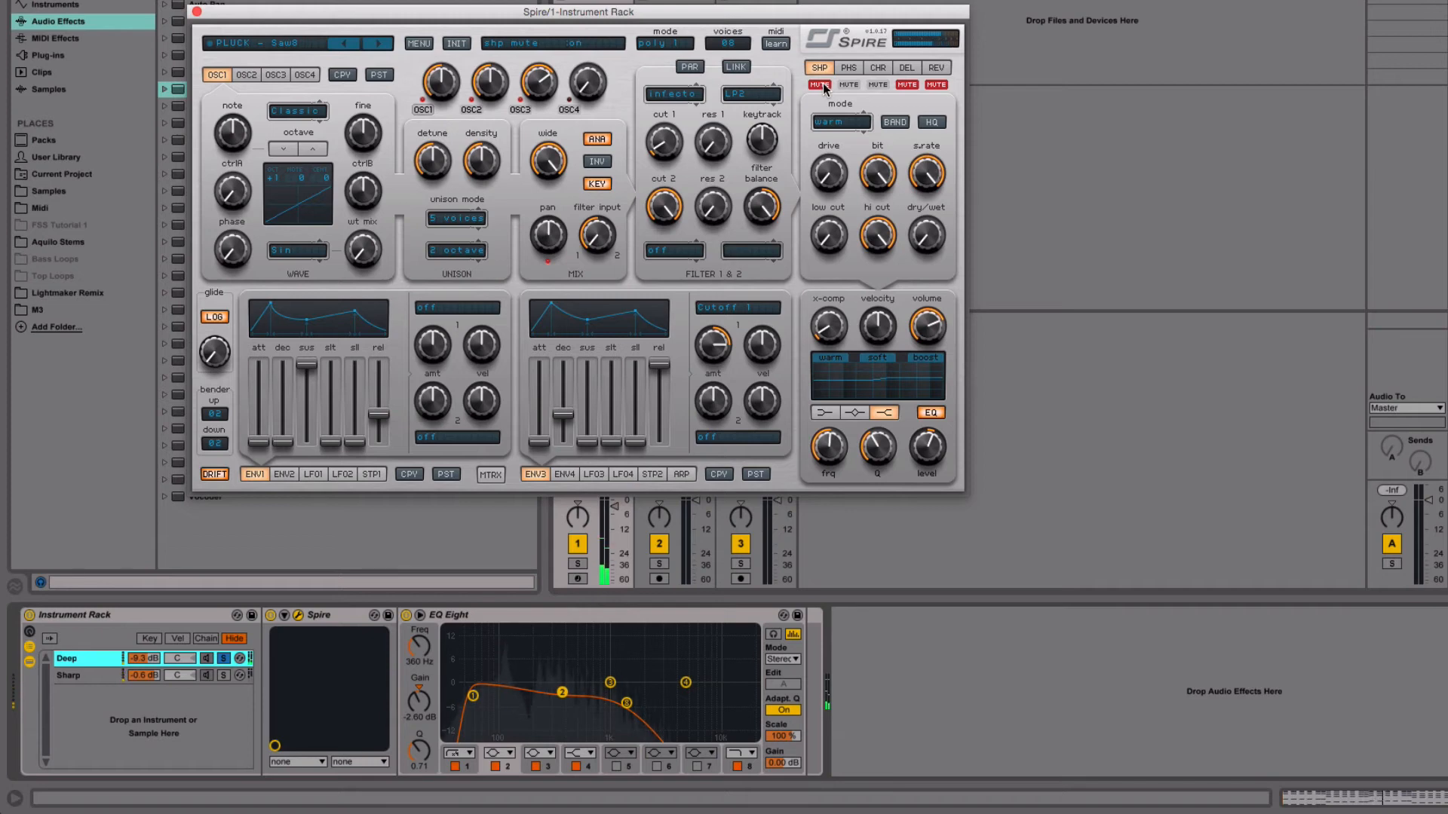
left_click(196, 11)
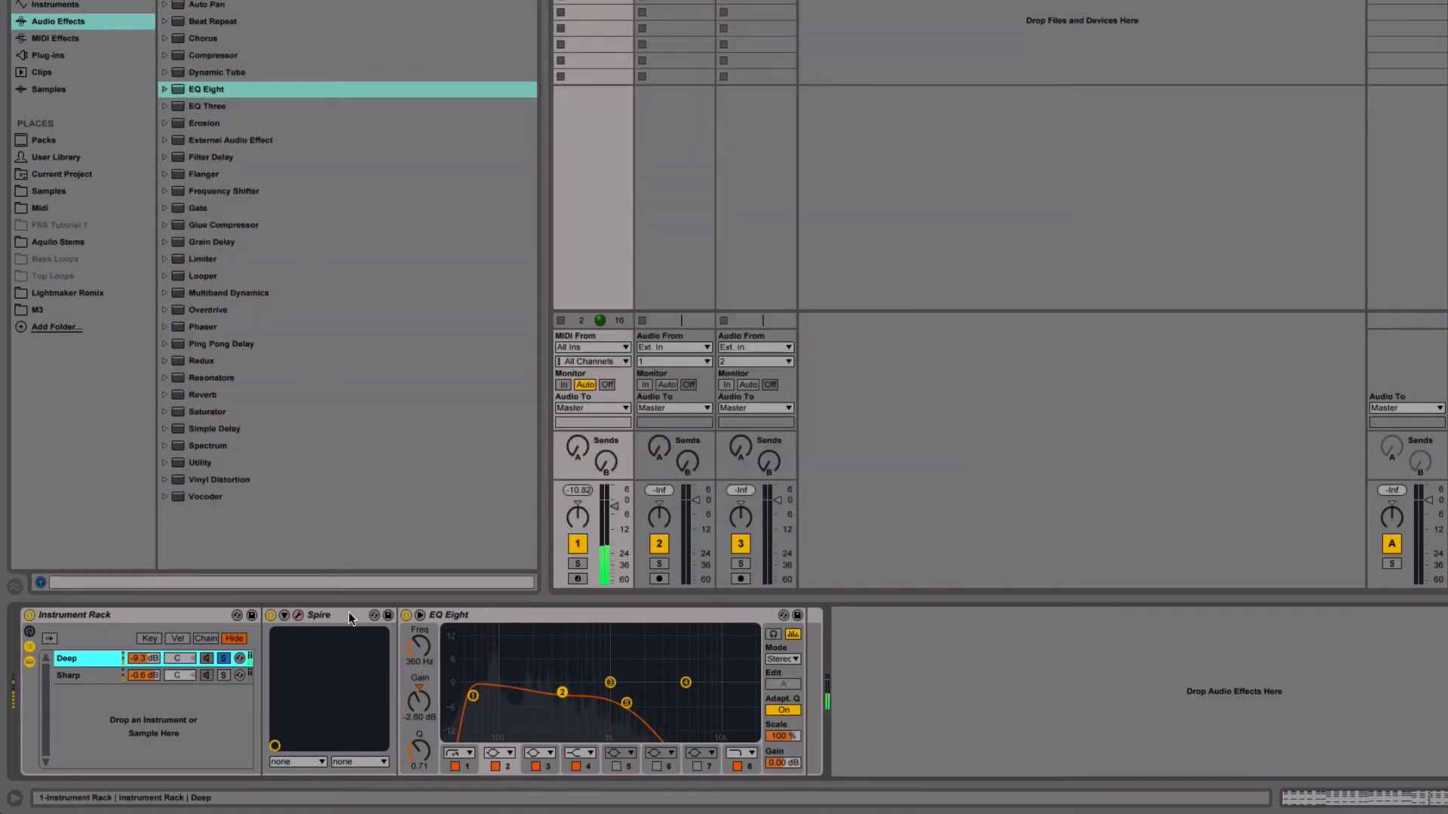
Compare the Deep chain with its EQ Eight bypassed and active, and unsolo the chain
left_click(413, 616)
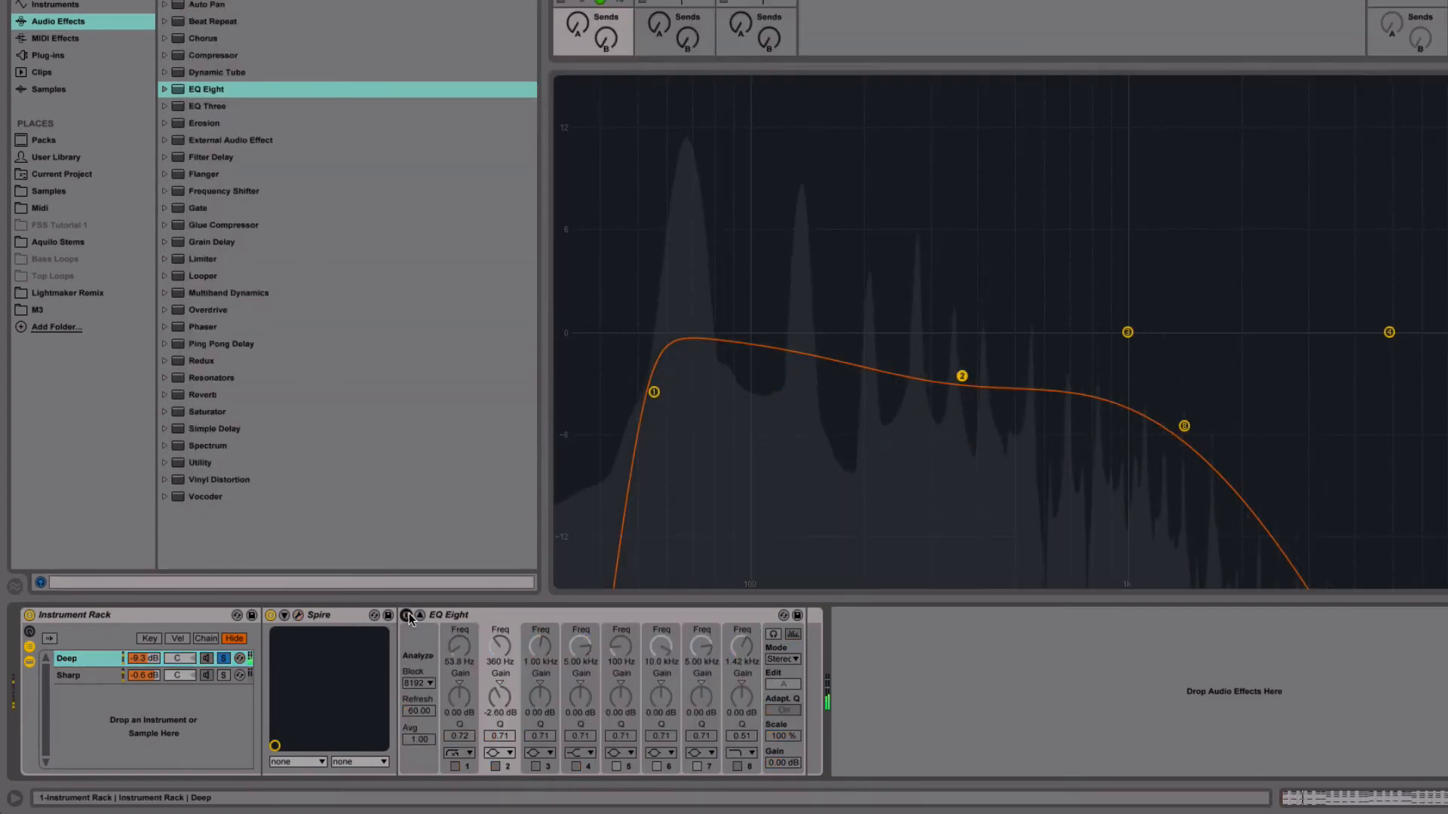
left_click(411, 616)
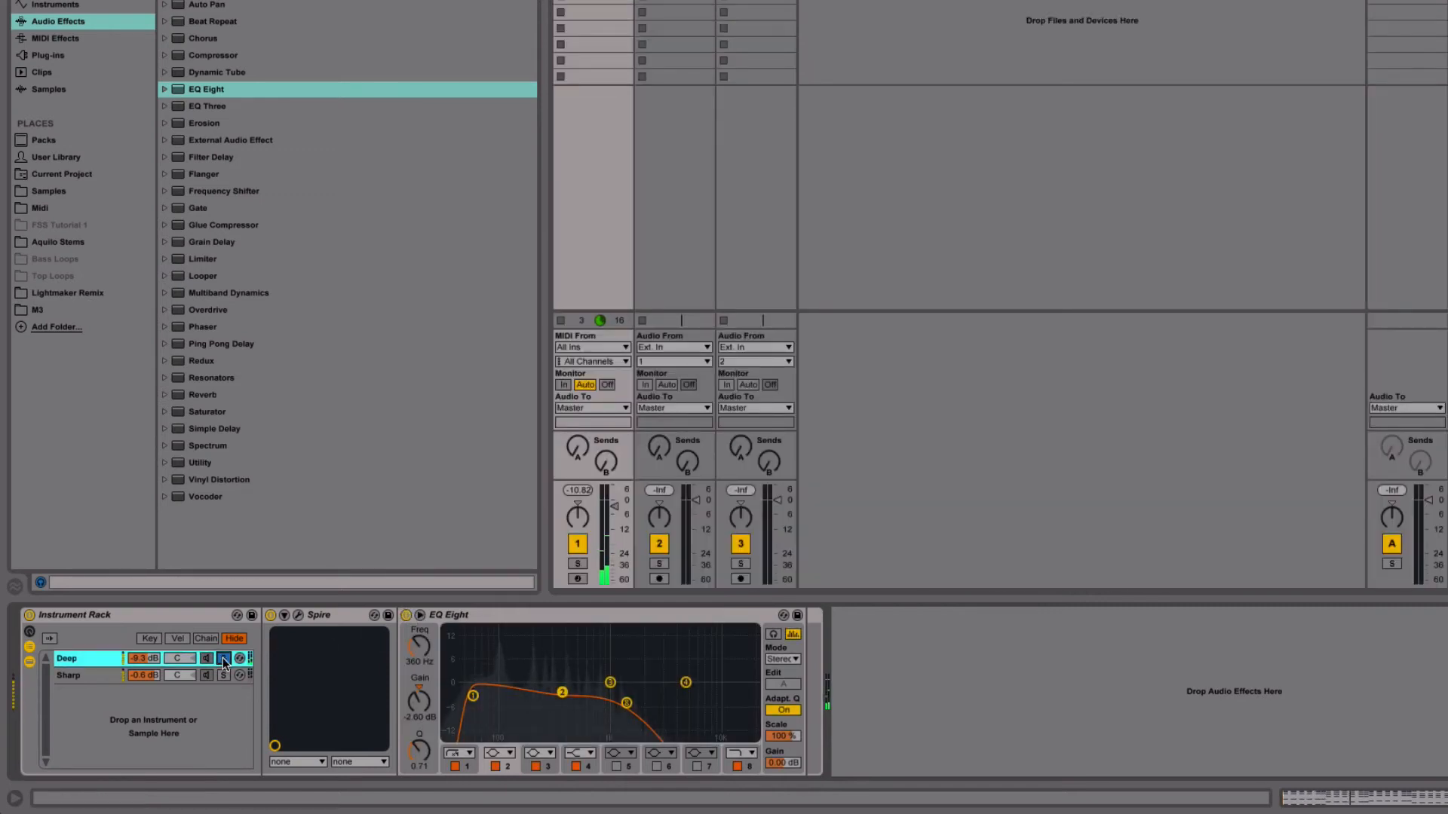
left_click(223, 658)
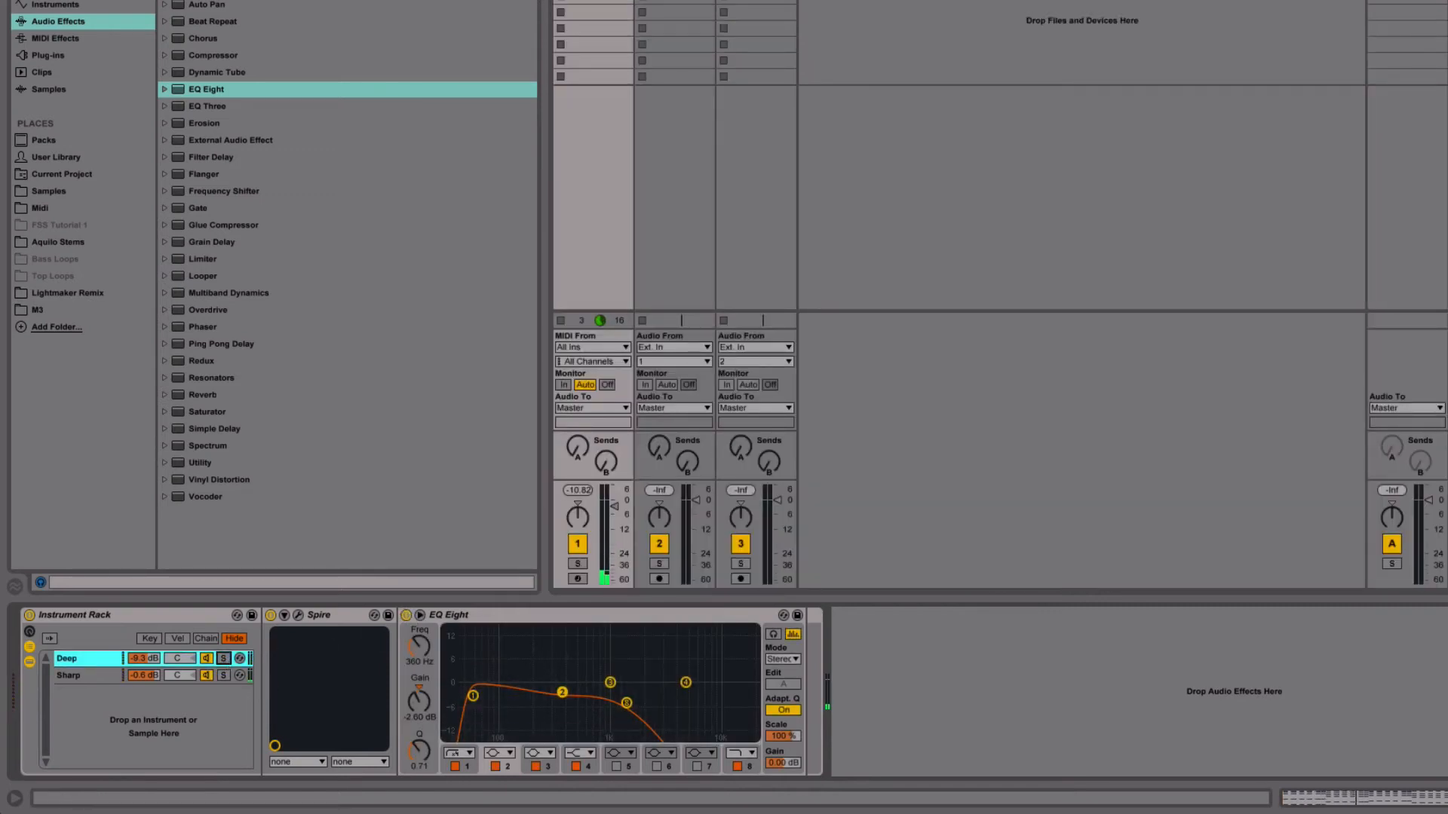
Add an EQ Eight after Spire in the Sharp chain and switch its first band to the gentler low-cut filter
left_click(57, 675)
left_click_drag(192, 92, 418, 687)
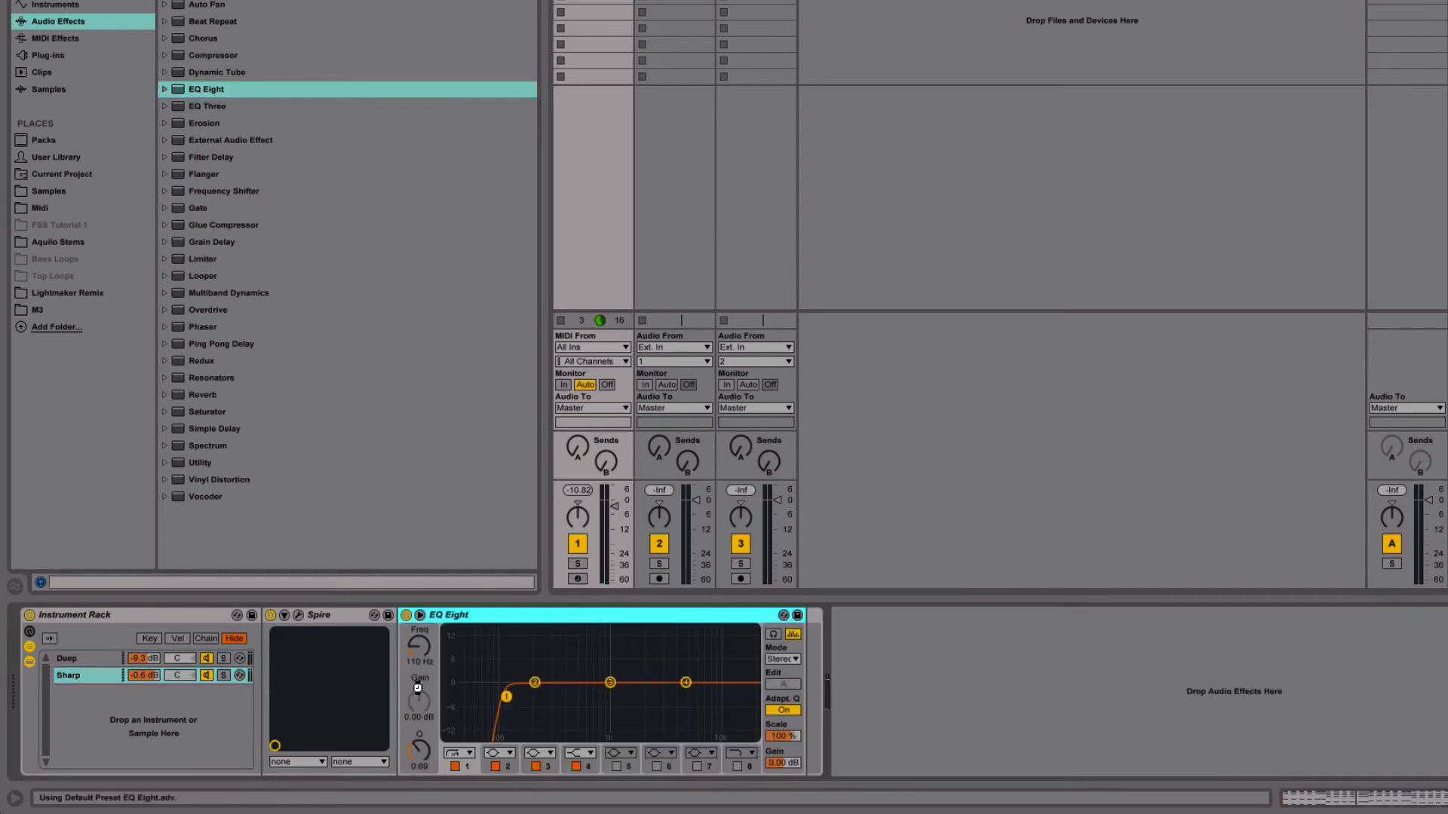
left_click(466, 755)
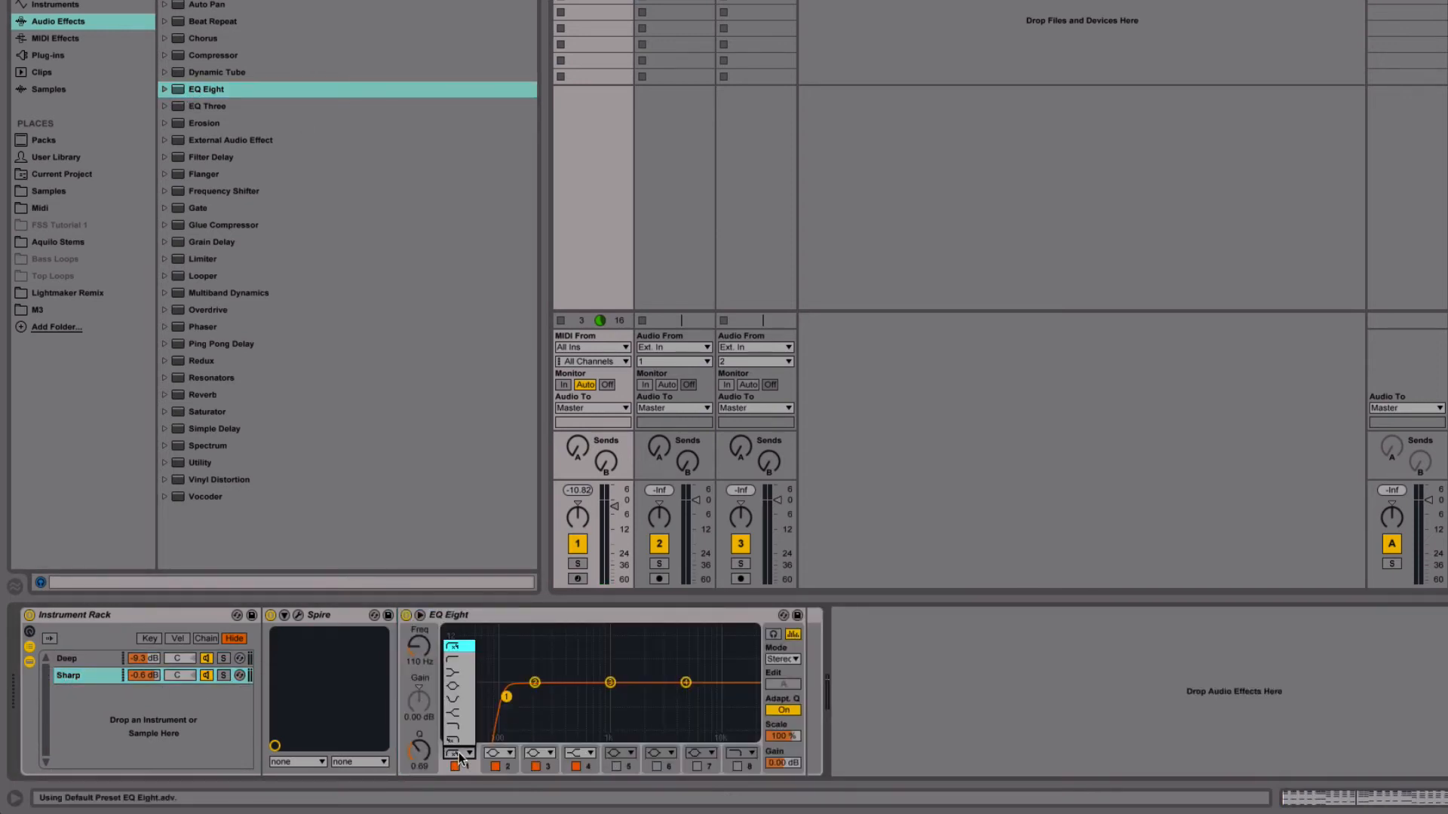
left_click(460, 659)
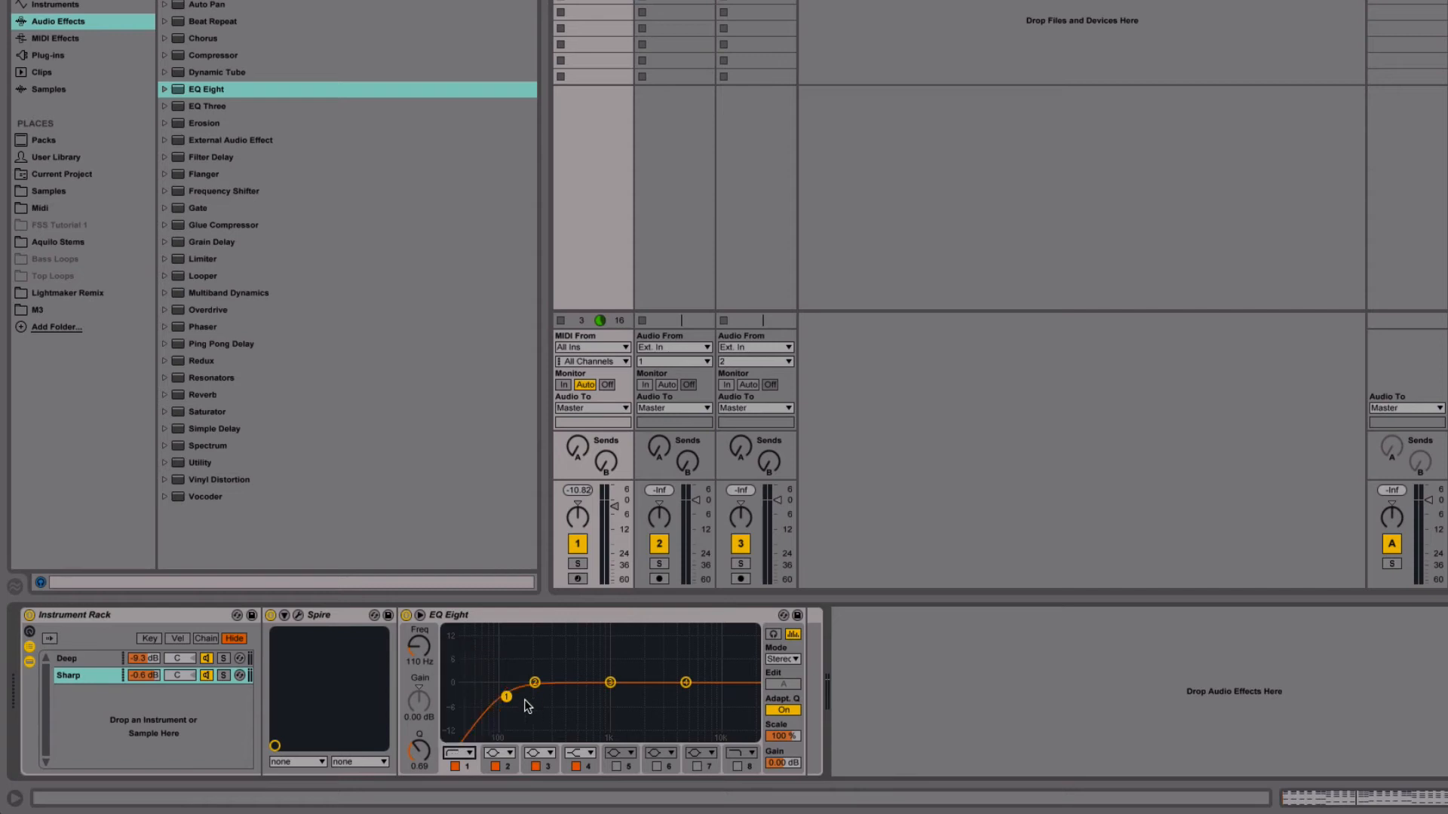
In the Sharp chain's EQ, raise the low cut, dip band 3 to about -2.6 dB at 2.41 kHz, and enable the band 8 high cut
left_click_drag(506, 696, 652, 692)
key("space")
left_click(738, 766)
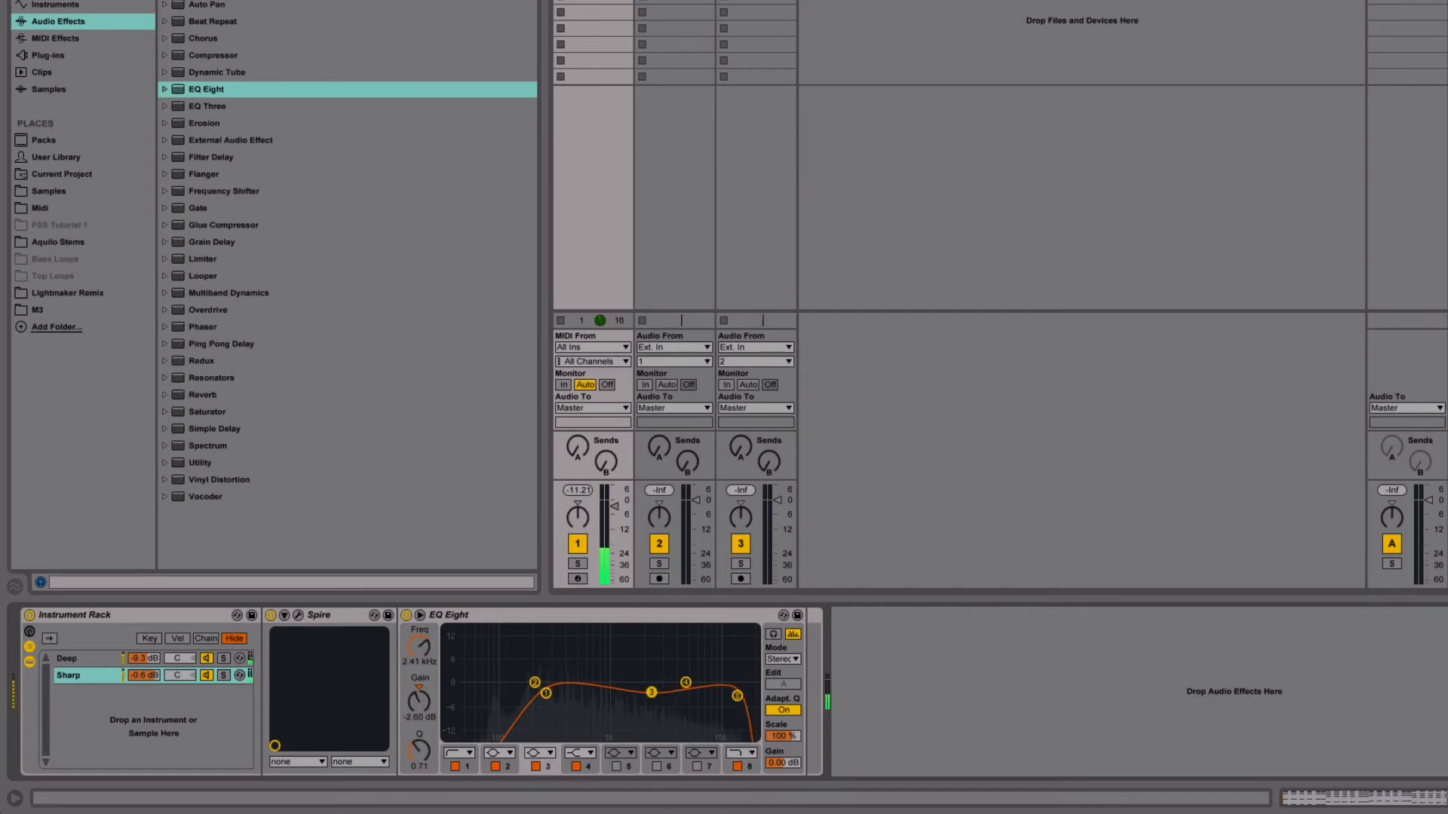
Compare the soloed Sharp chain with its EQ Eight bypassed and active, unsolo it, and set its volume to about -1.8 dB
left_click(224, 674)
left_click(407, 615)
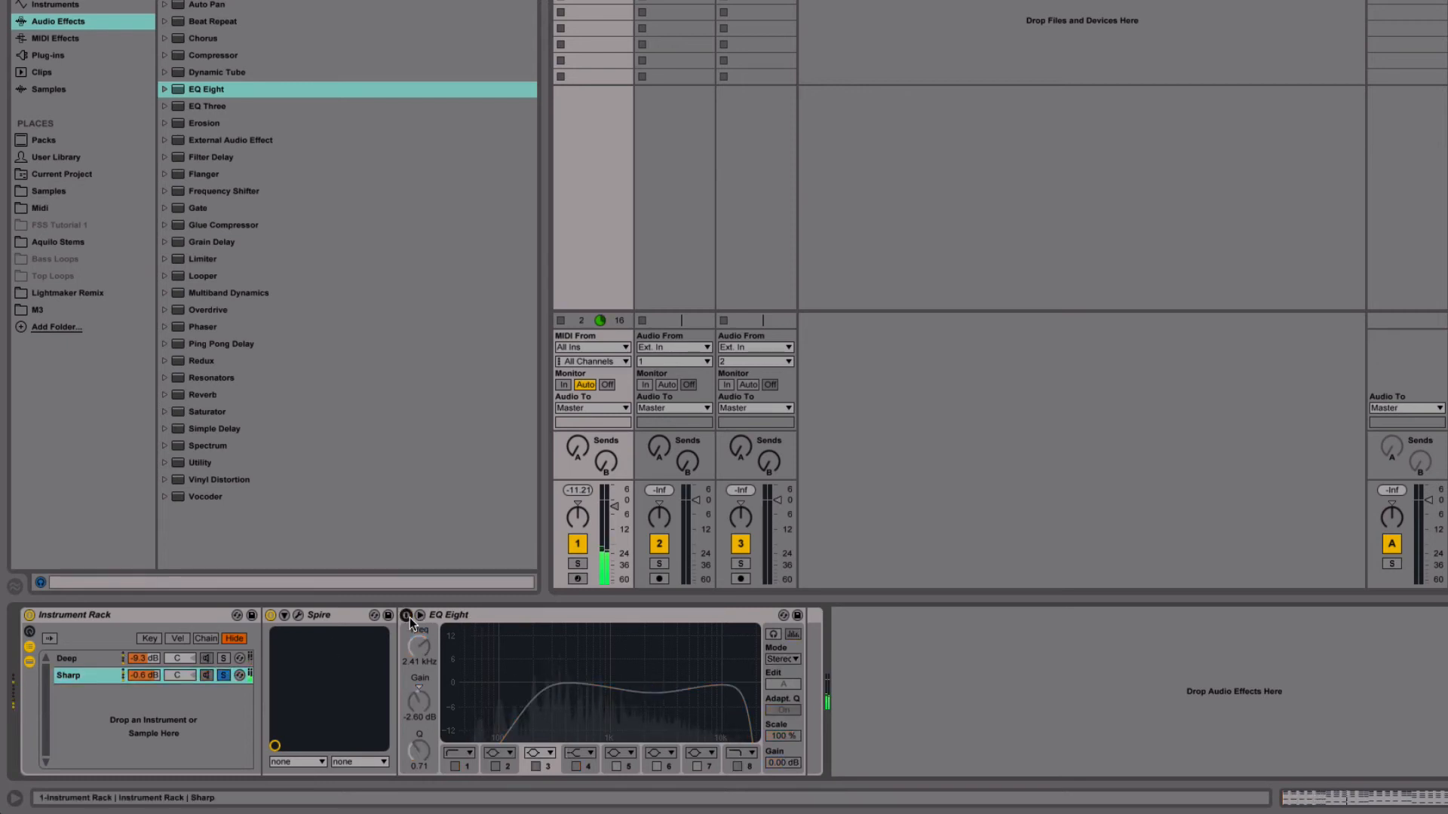
left_click(407, 616)
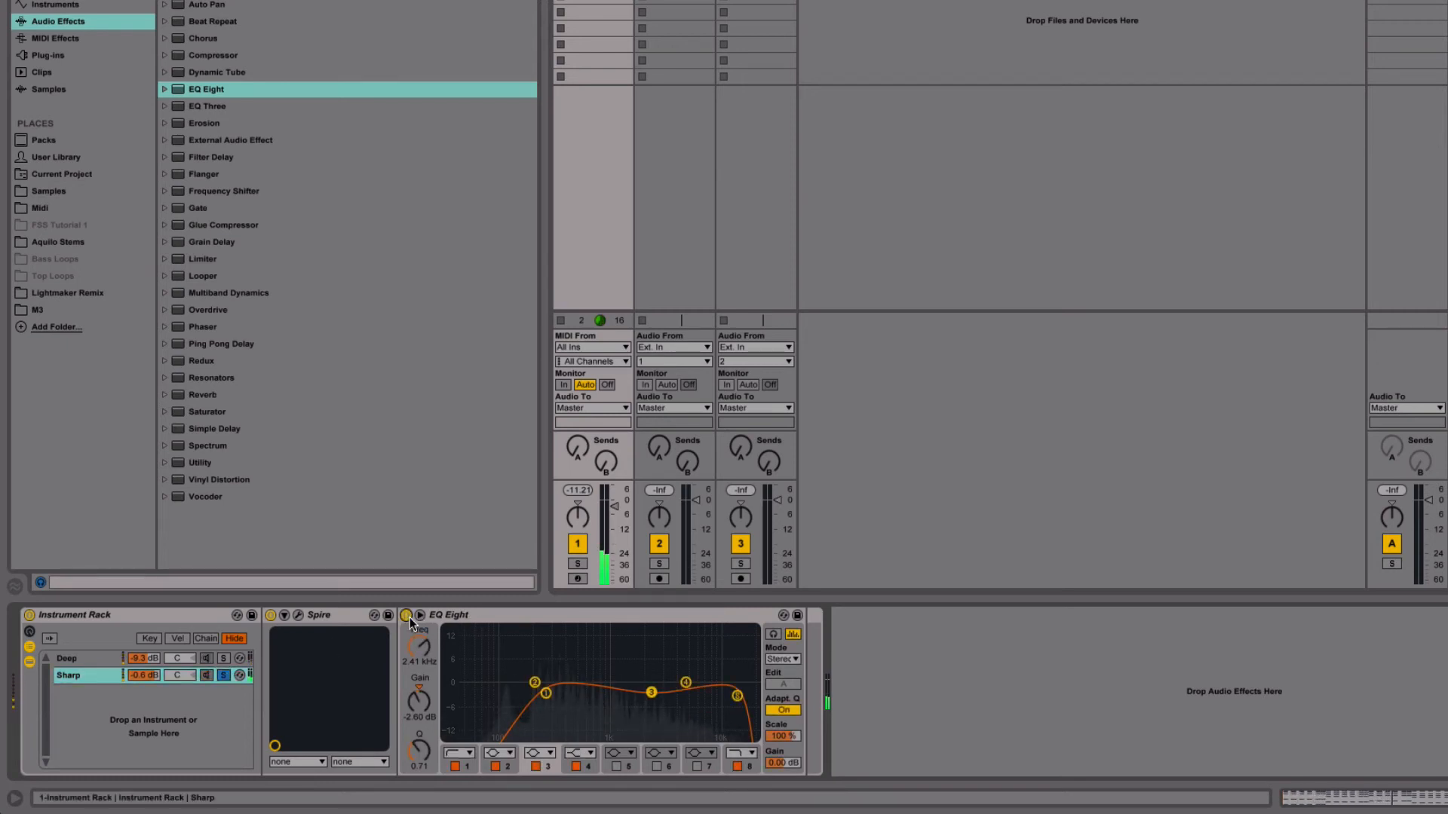
left_click(408, 616)
left_click(224, 675)
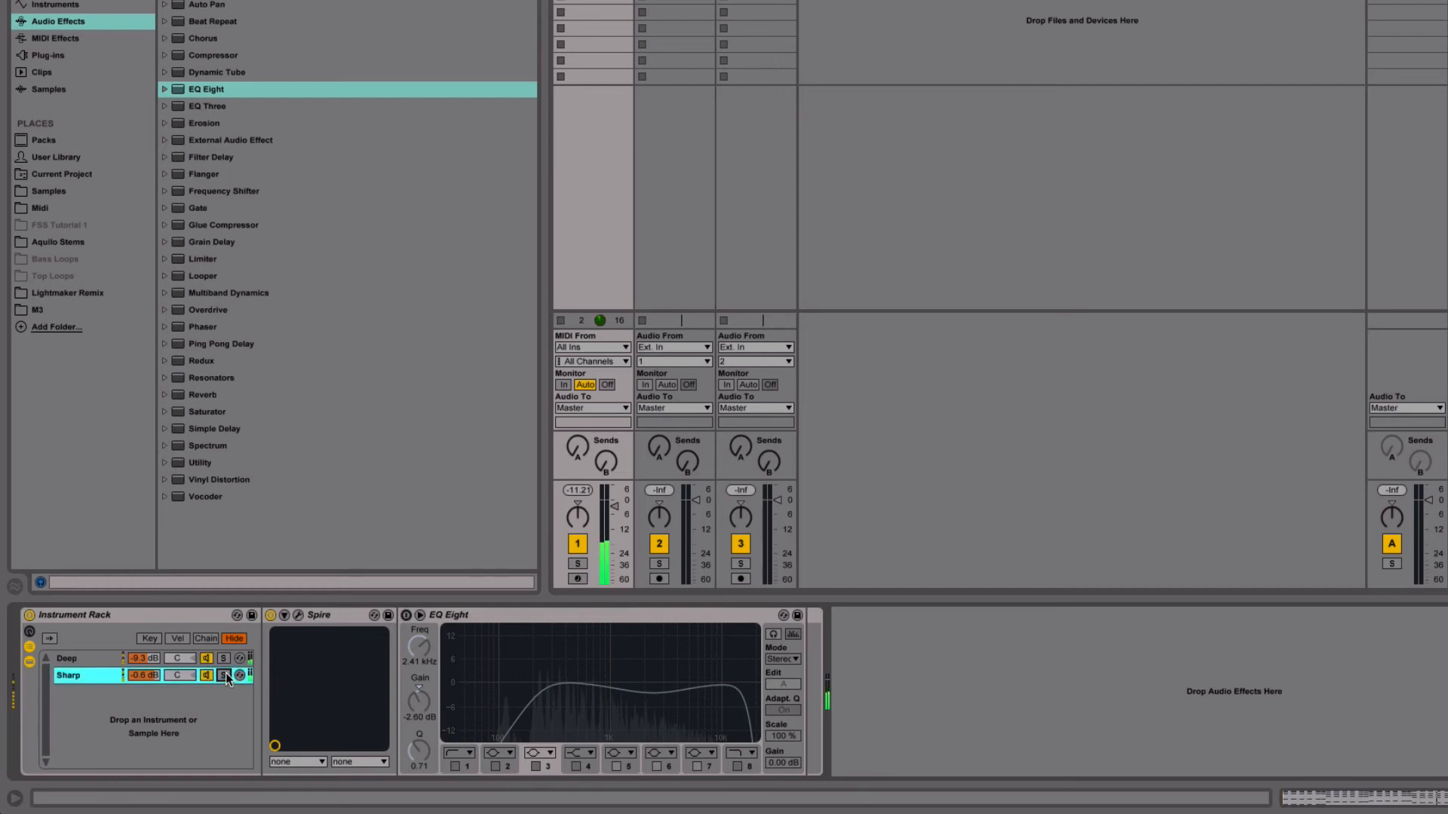
left_click(138, 676)
Add a Compressor after the Instrument Rack with a ratio of about 1.83:1 and a threshold of about -35.3 dB
left_click(920, 672)
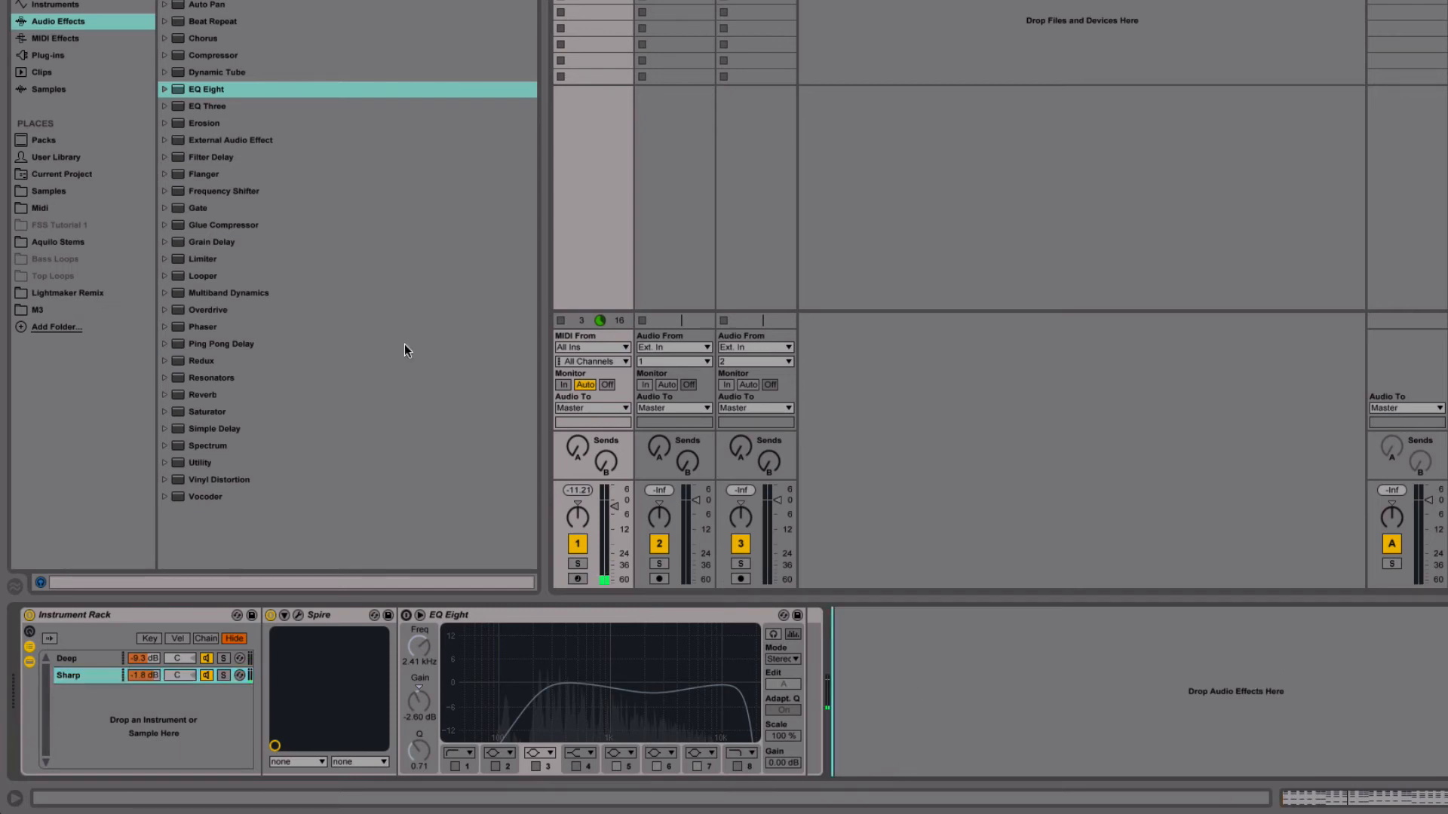
double_click(205, 55)
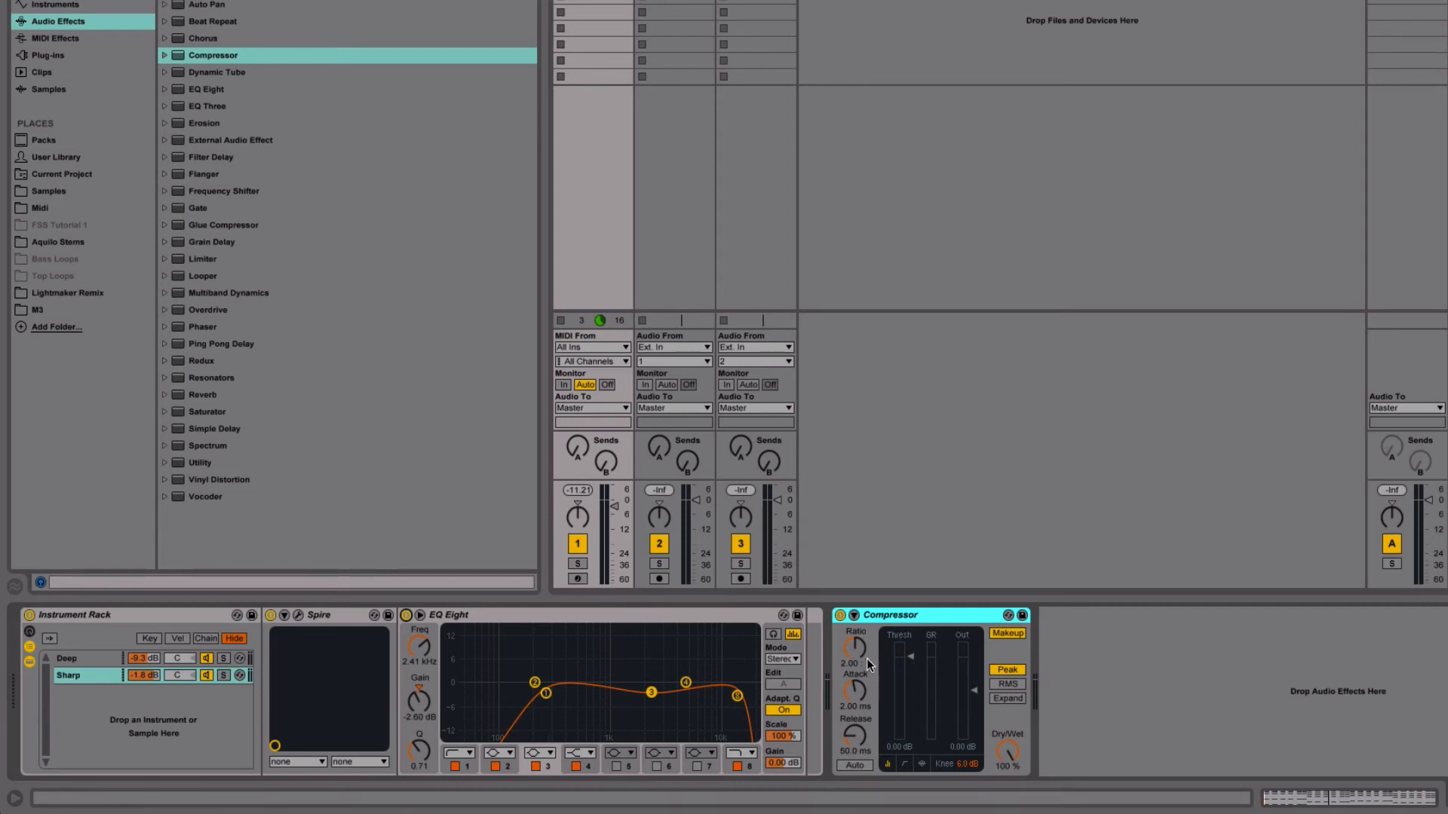
left_click_drag(867, 658, 867, 675)
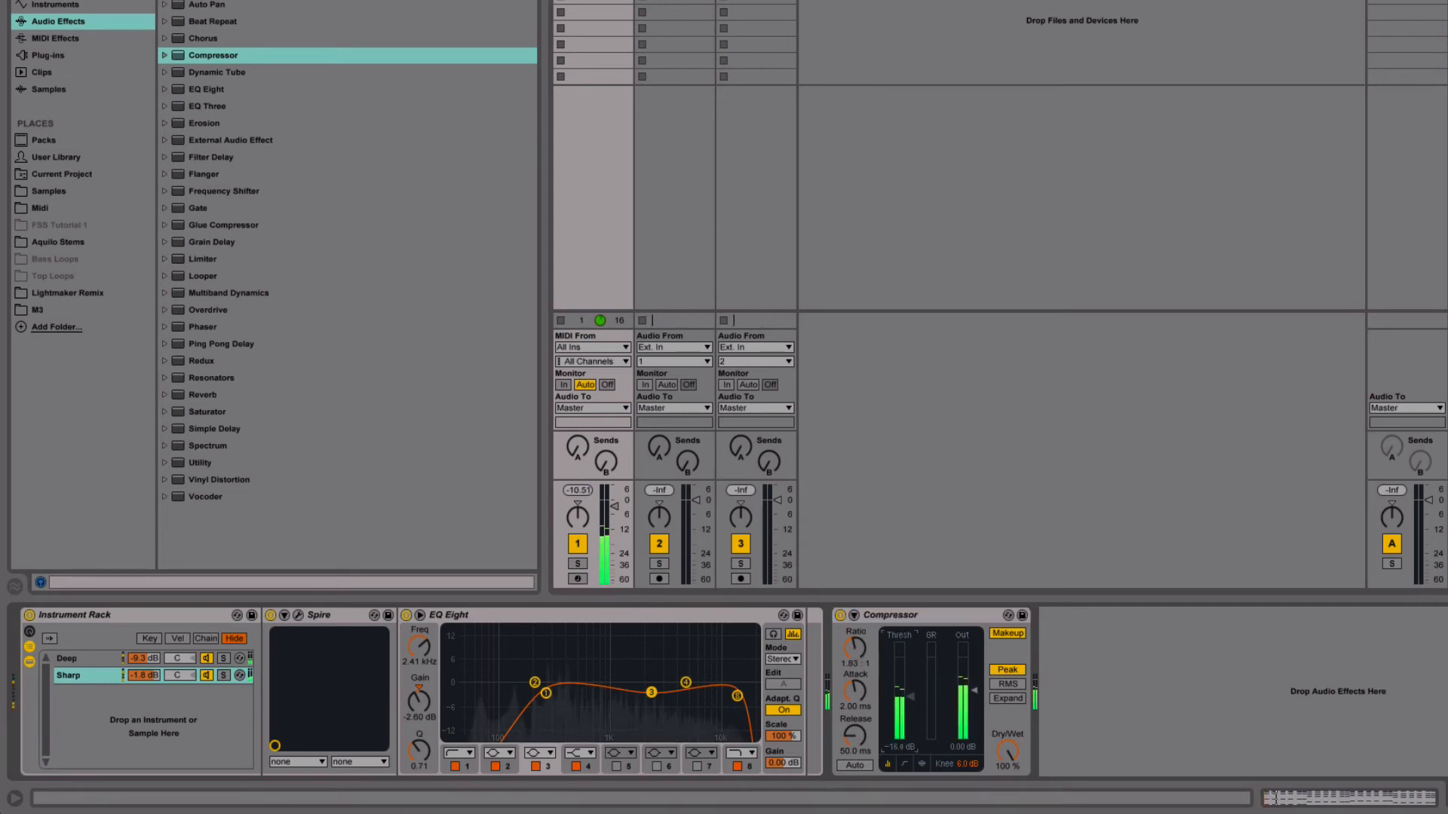
left_click_drag(910, 700, 855, 679)
Turn off the Compressor's Makeup and set its attack to about 34 ms, release to about 49.2 ms and output to about 2.97 dB
left_click(1001, 637)
left_click(1001, 636)
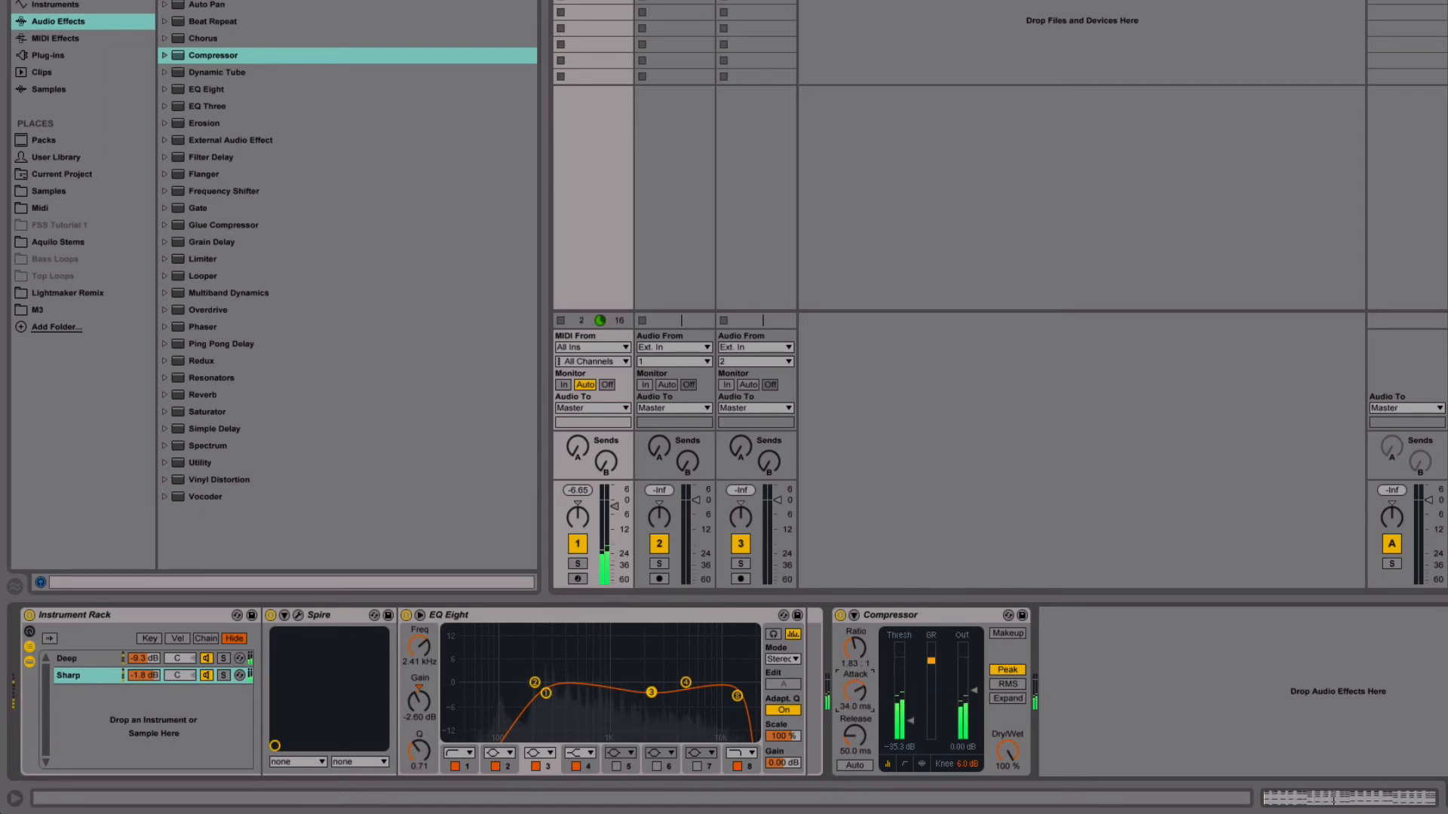
left_click_drag(855, 679, 853, 683)
left_click_drag(855, 735, 854, 736)
left_click_drag(979, 688, 979, 678)
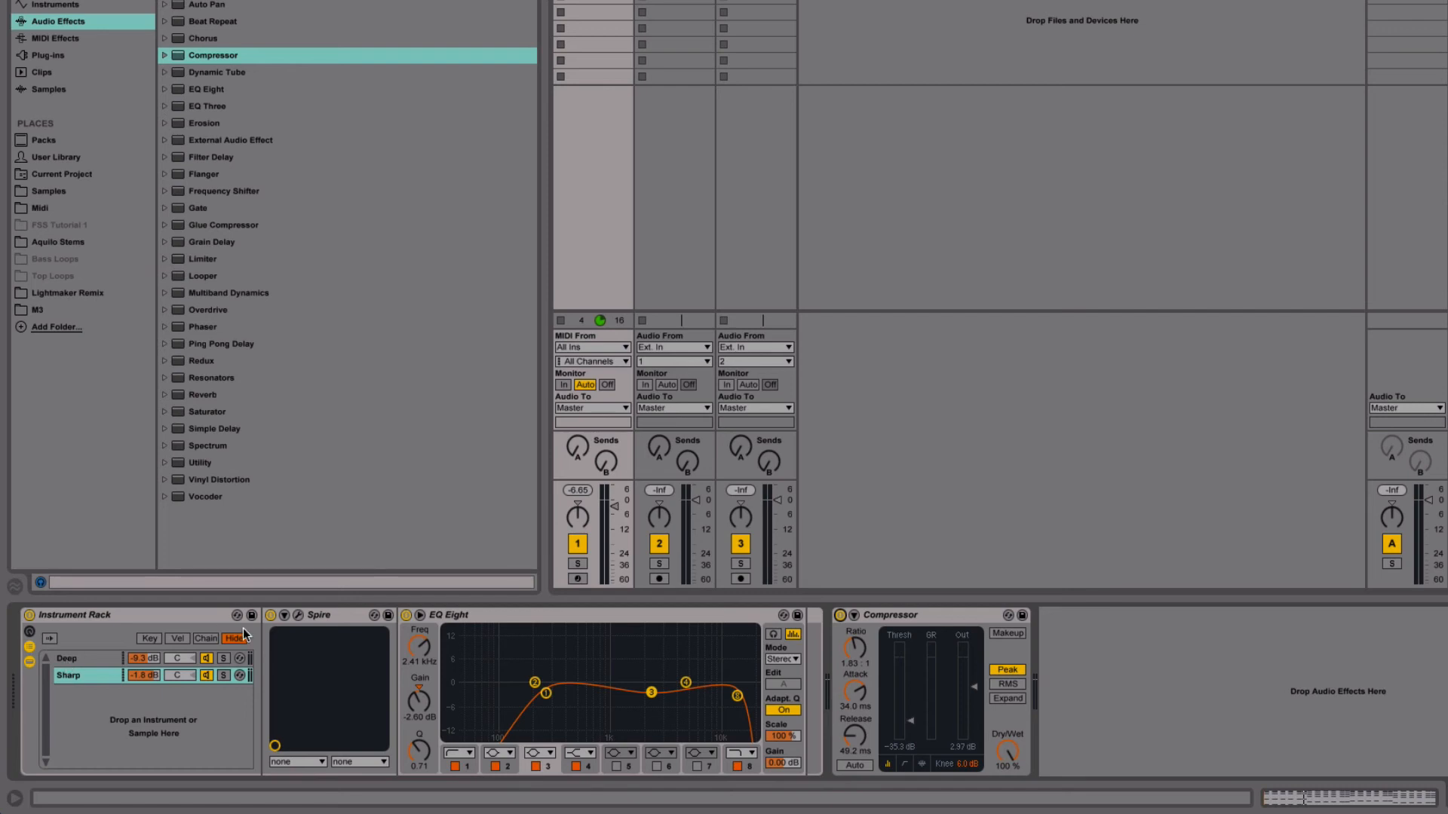
Check the filter 1 cutoff in the Sharp chain's Spire, and close the plug-in window
left_click(299, 615)
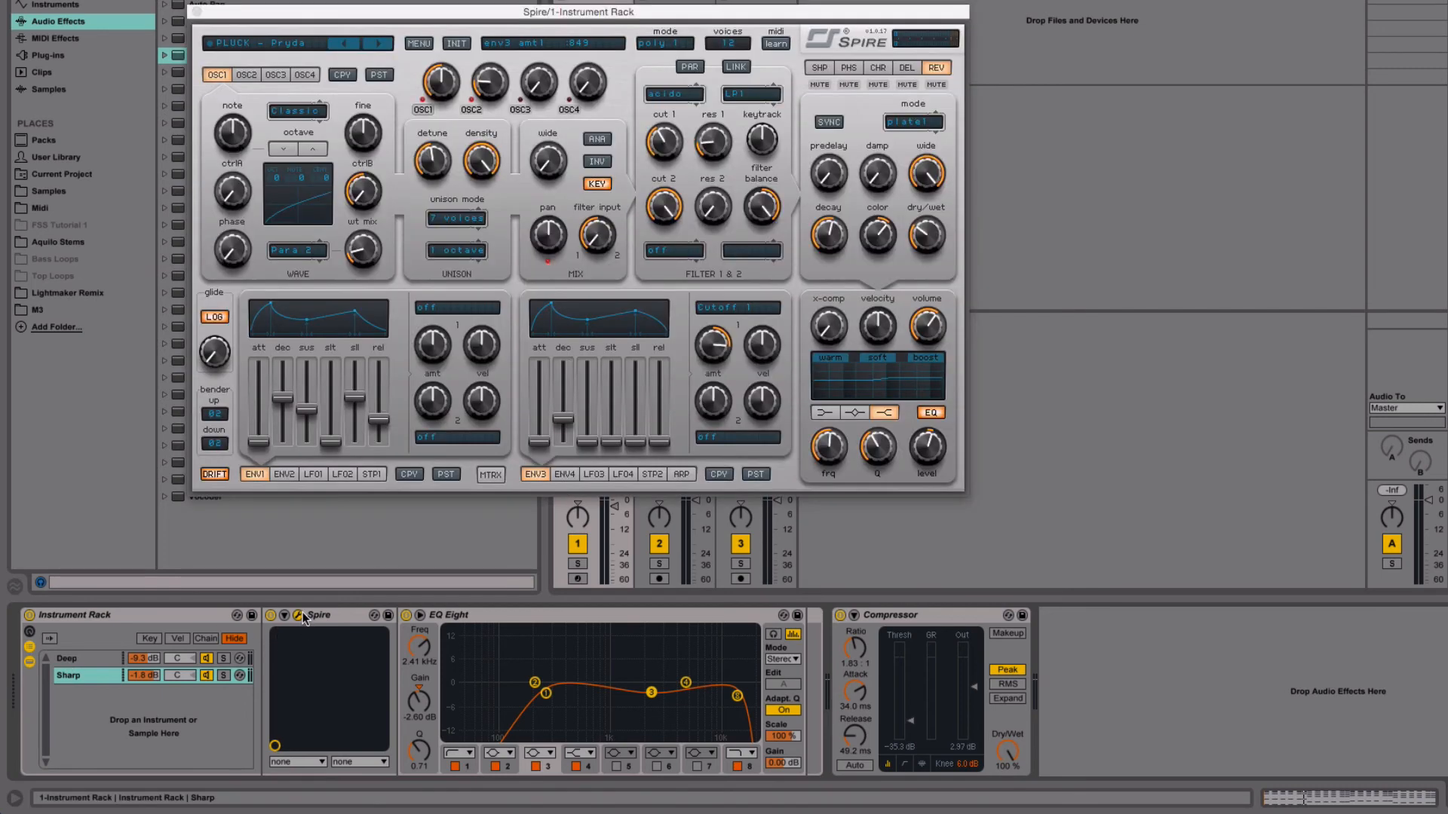
left_click(665, 151)
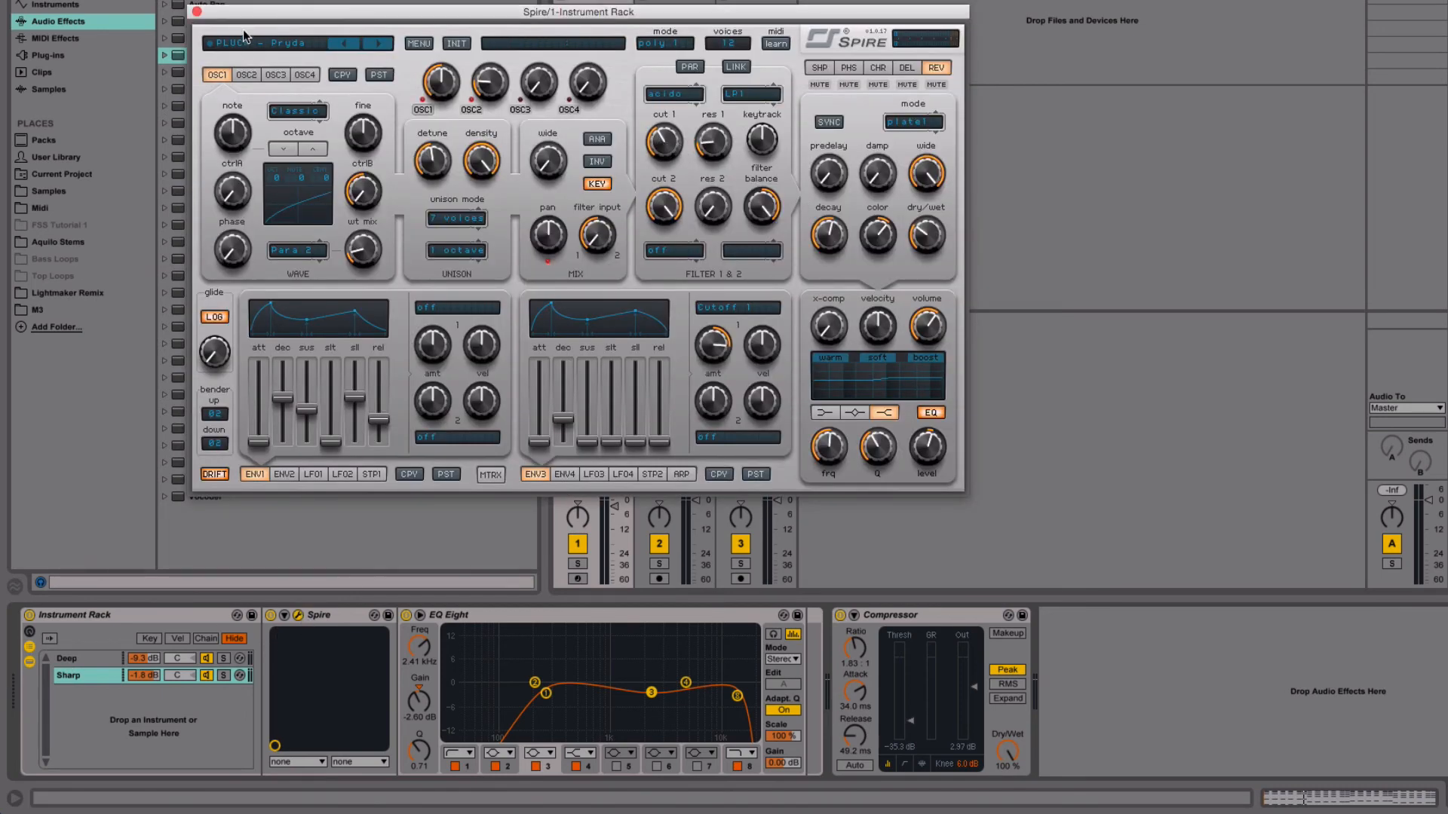
left_click(197, 11)
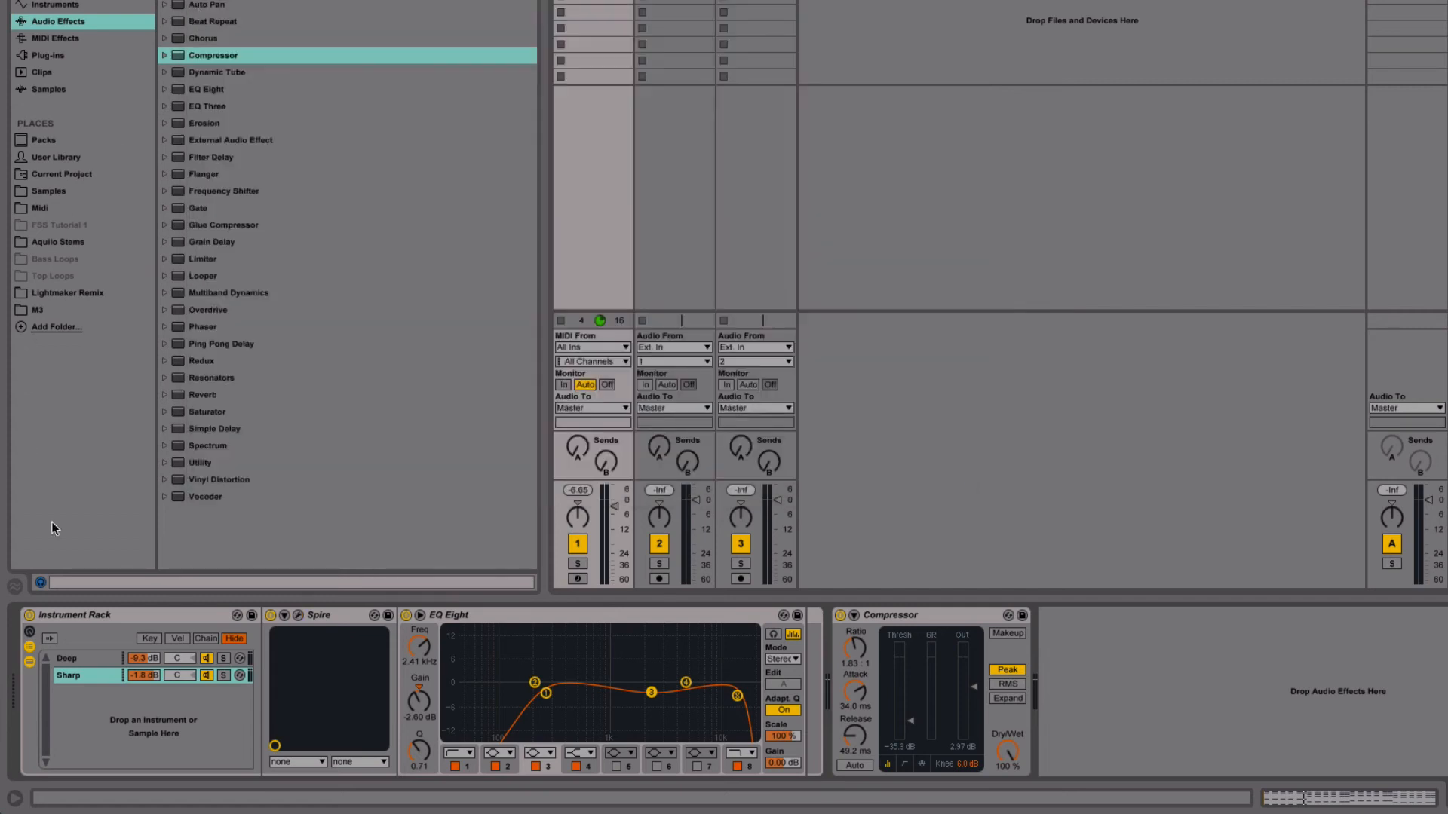
Show the Instrument Rack's macro controls and expose the Deep chain's Spire filter 1 cutoff as a configured device parameter
left_click(29, 631)
left_click(281, 660)
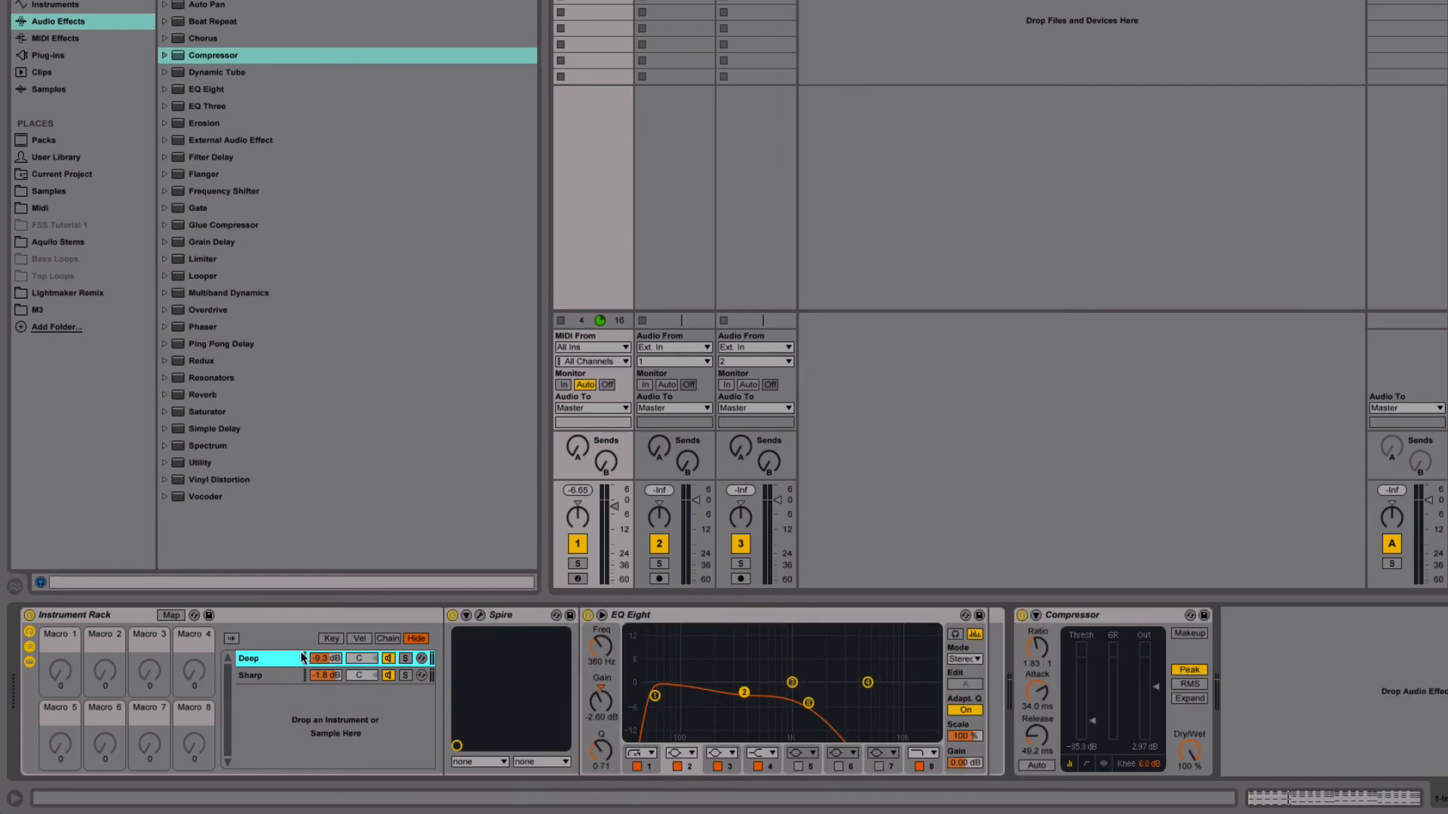
left_click(480, 615)
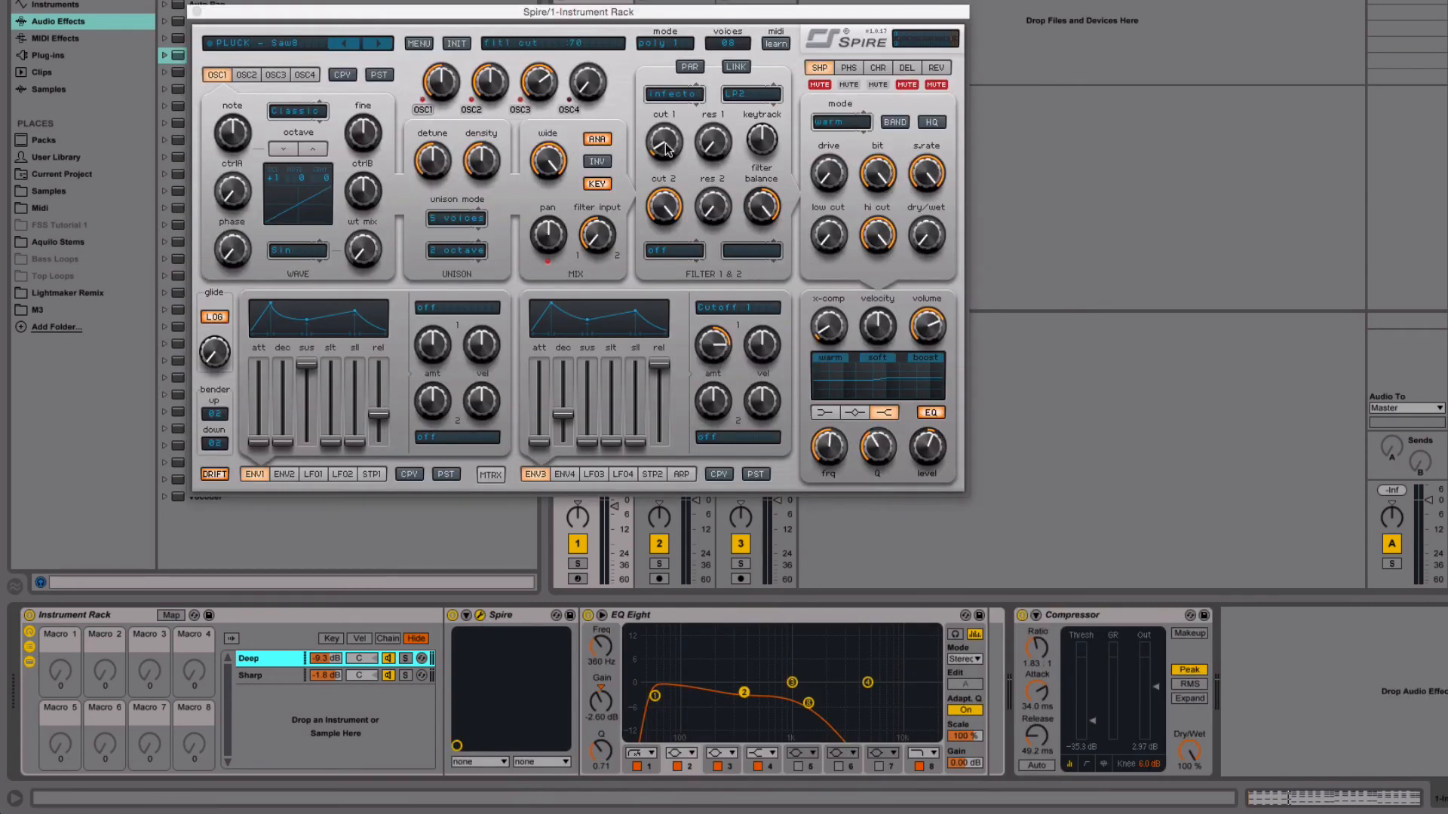
left_click(465, 615)
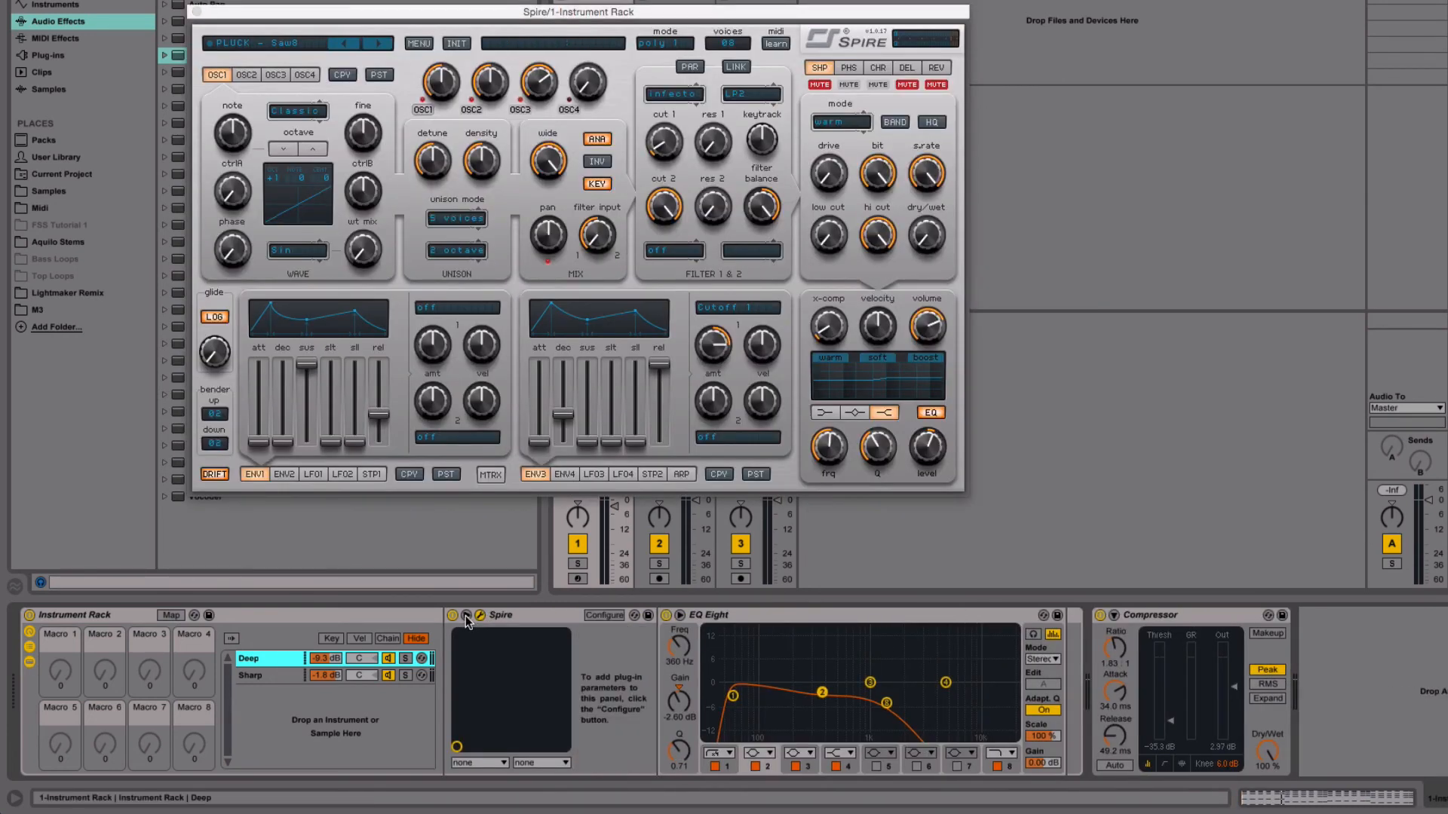
left_click(595, 616)
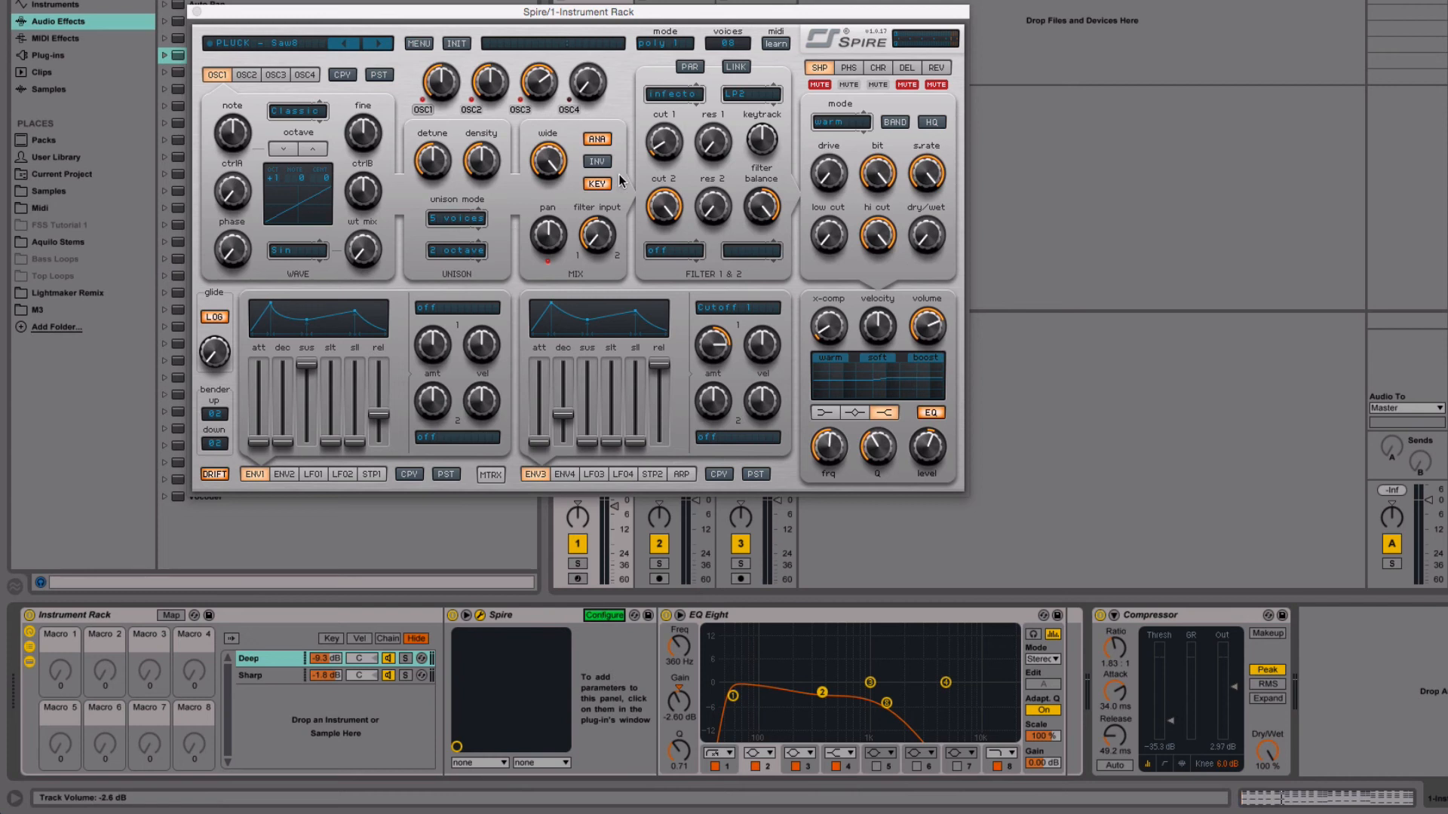
left_click(664, 147)
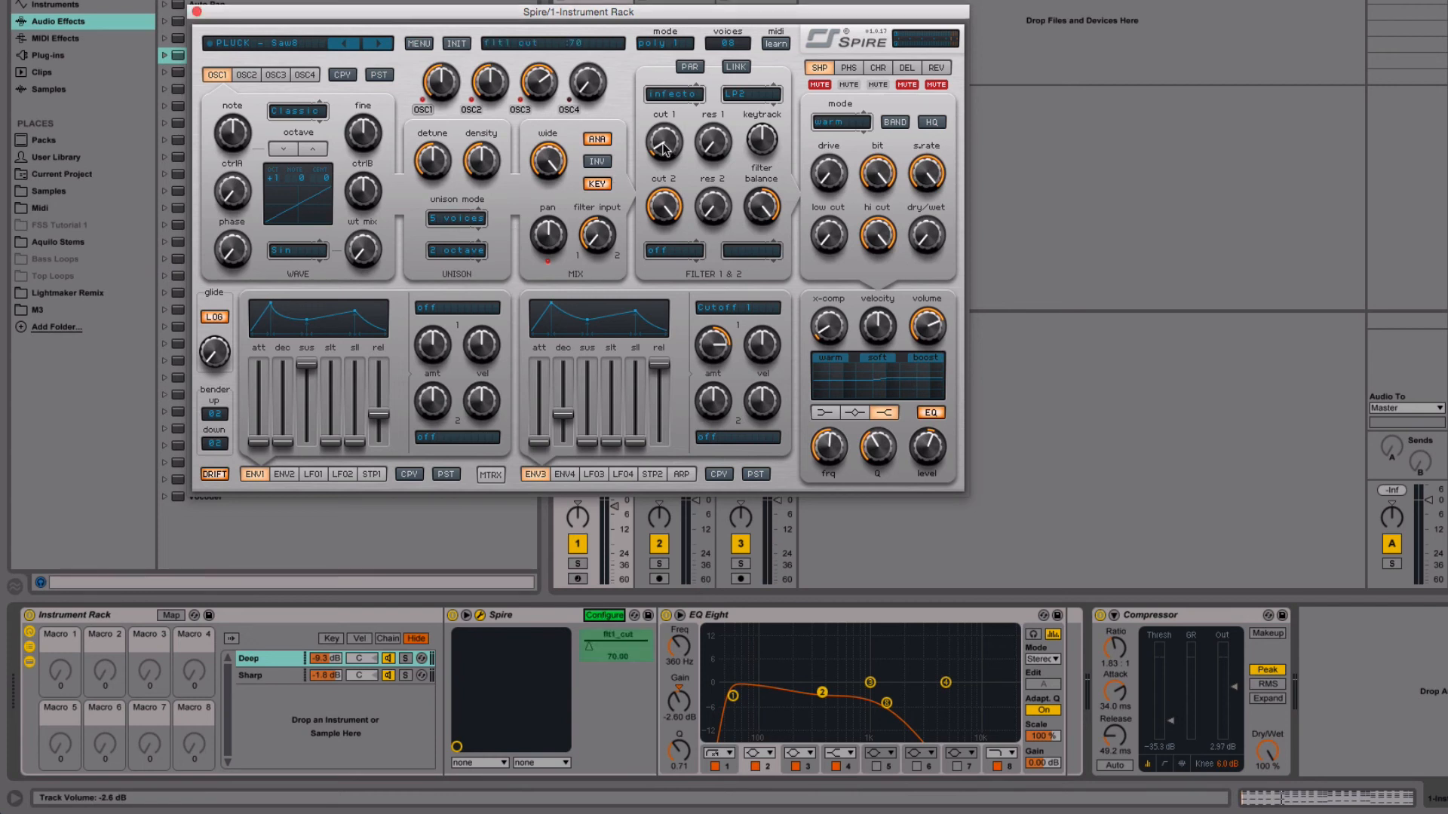
left_click(196, 12)
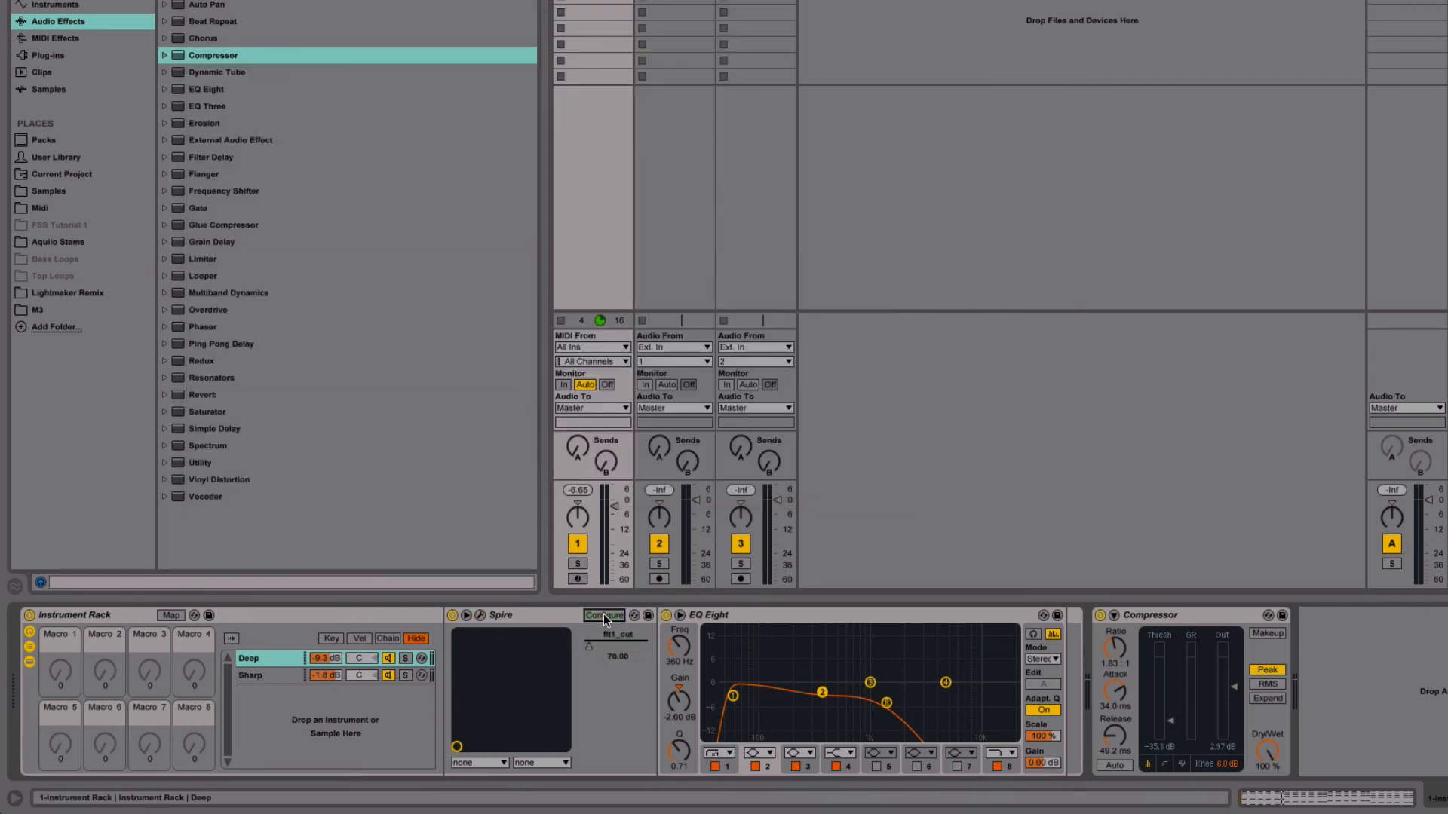
Expose the filter 1 cutoff of the Sharp chain's Spire as a configured device parameter
left_click(253, 675)
left_click(466, 614)
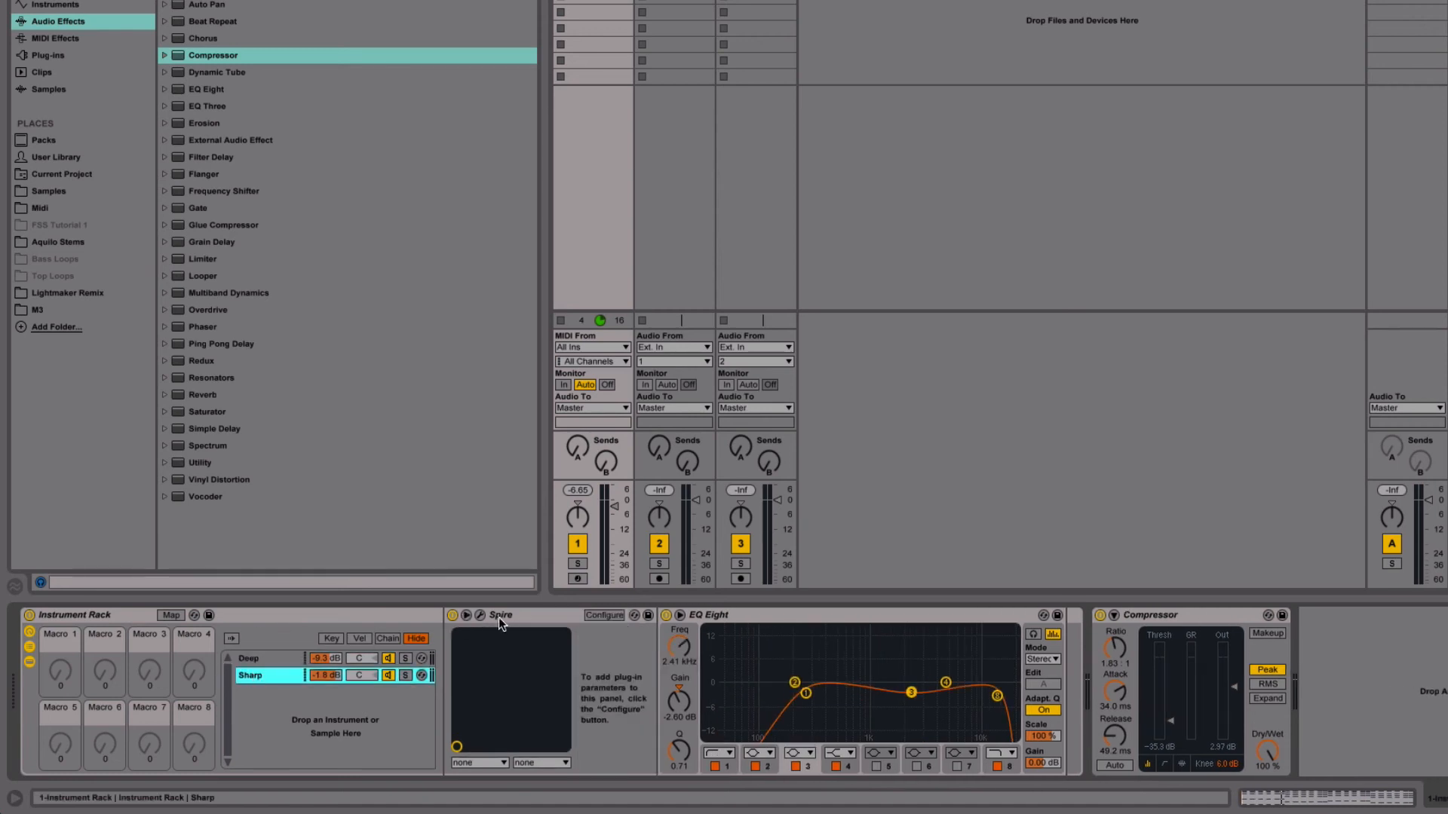
left_click(542, 617)
left_click(604, 614)
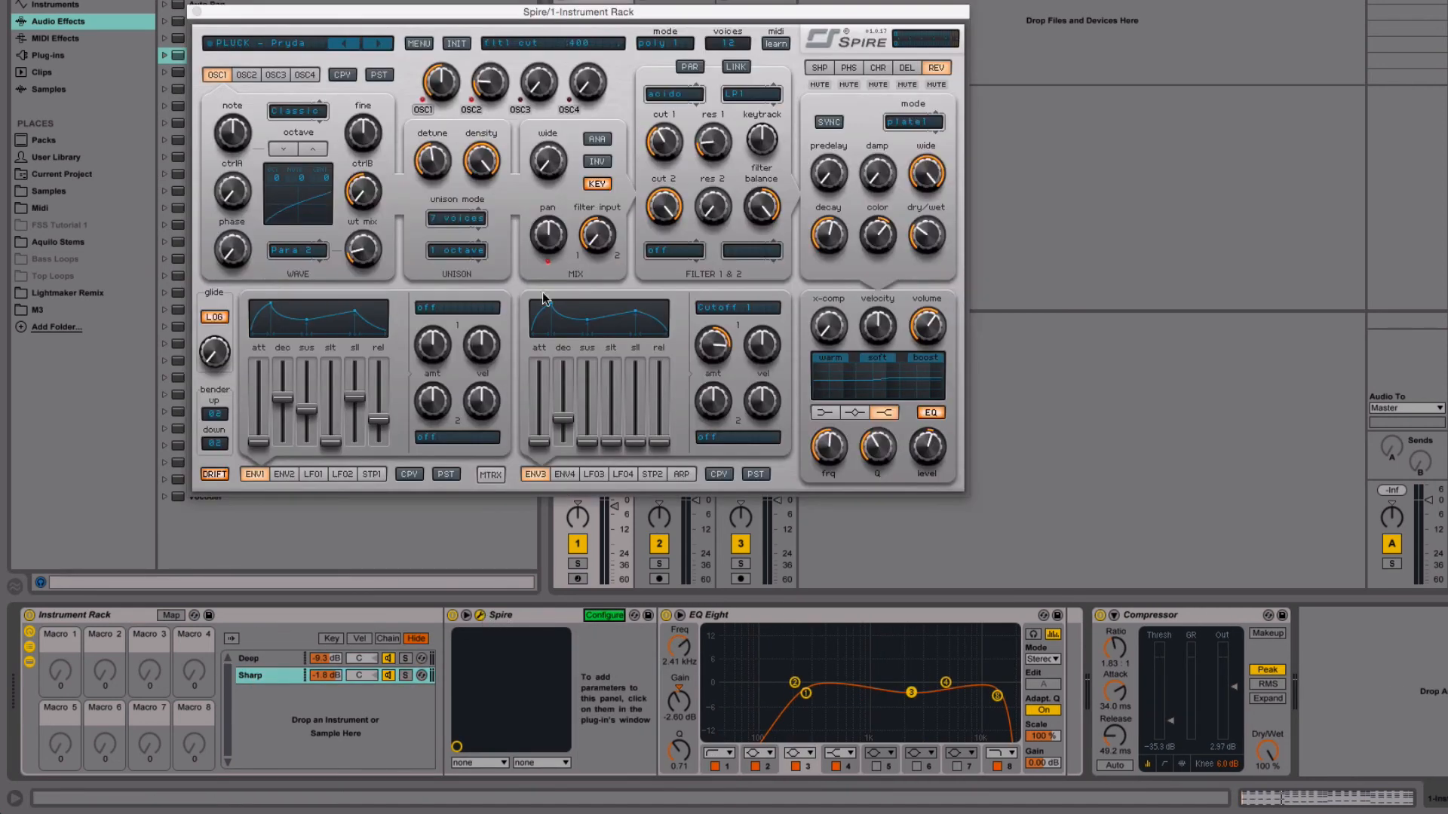
left_click(664, 141)
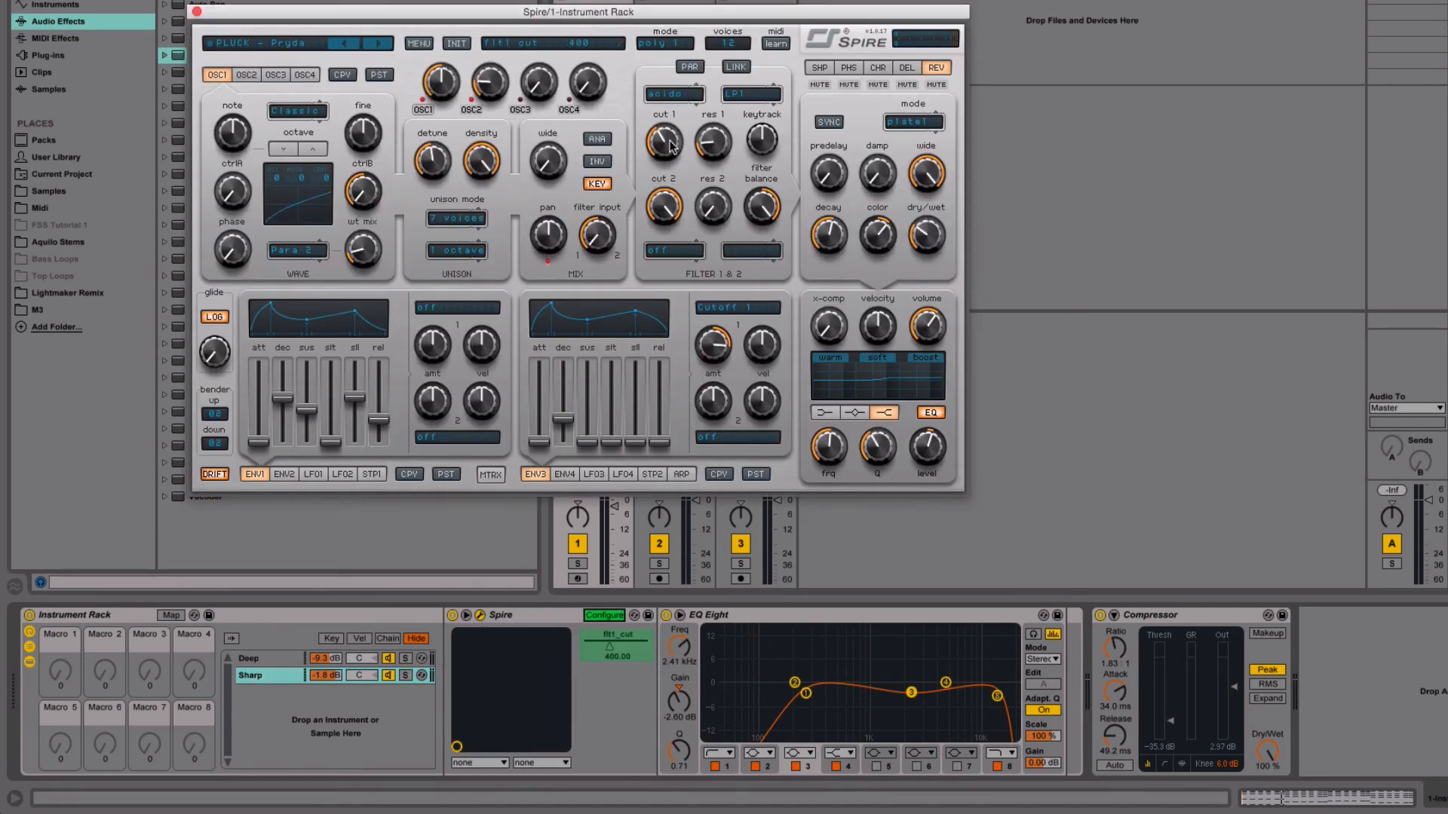
left_click(606, 614)
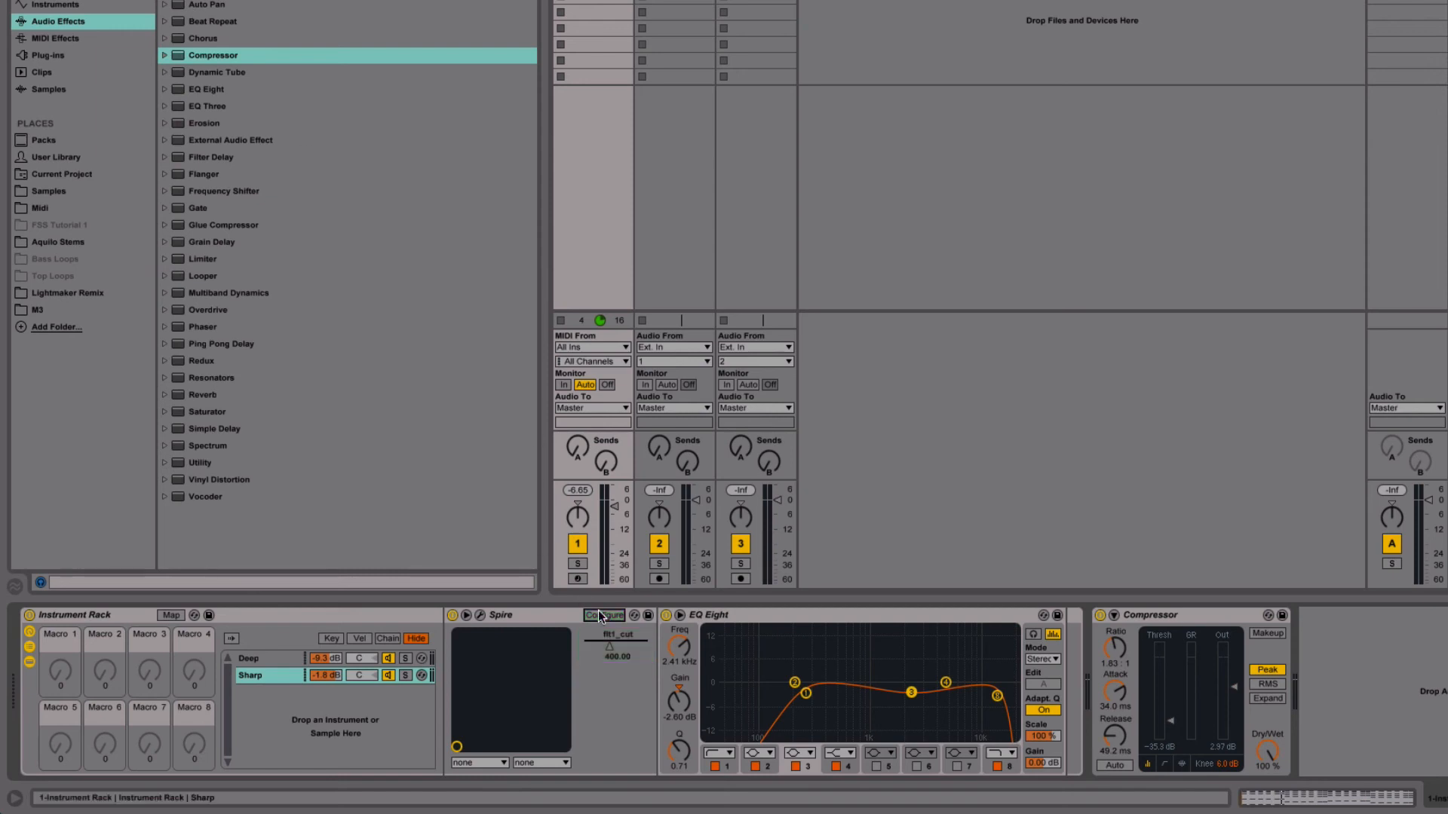
Map the filter 1 cutoff of both the Sharp and Deep Spires to Macro 1 and set the macro to 10
right_click(609, 653)
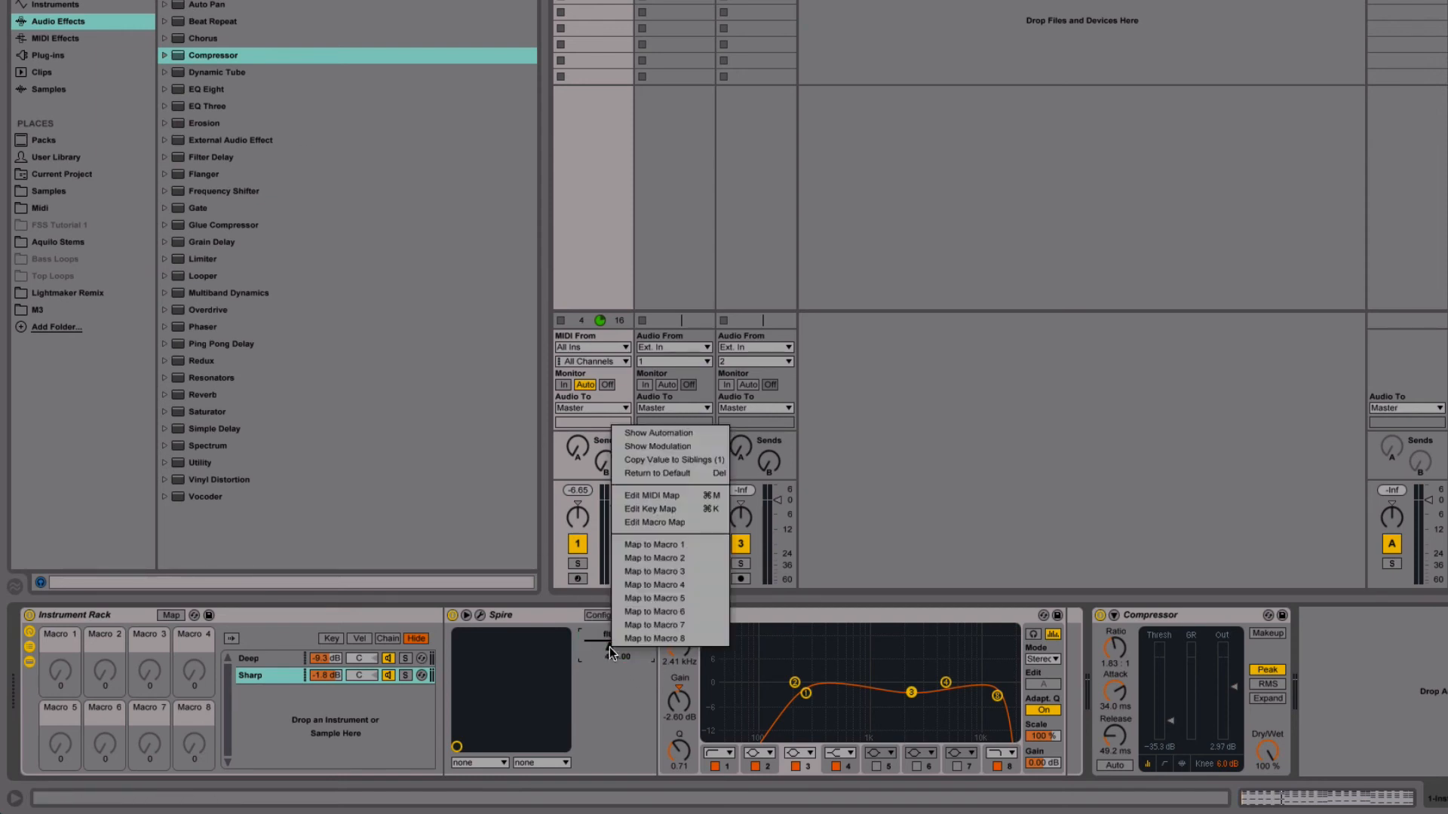
left_click(674, 543)
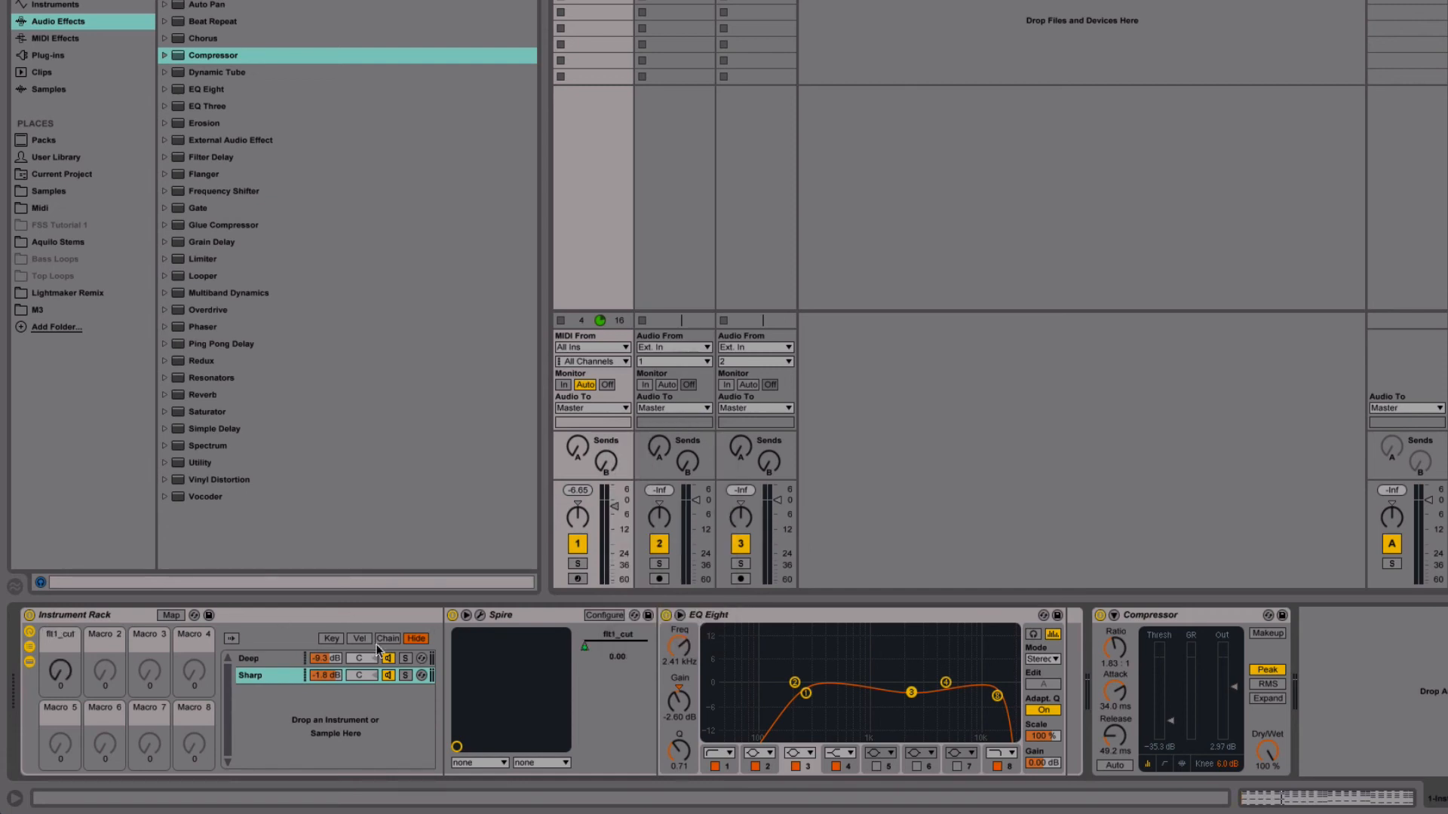
left_click(260, 659)
right_click(587, 648)
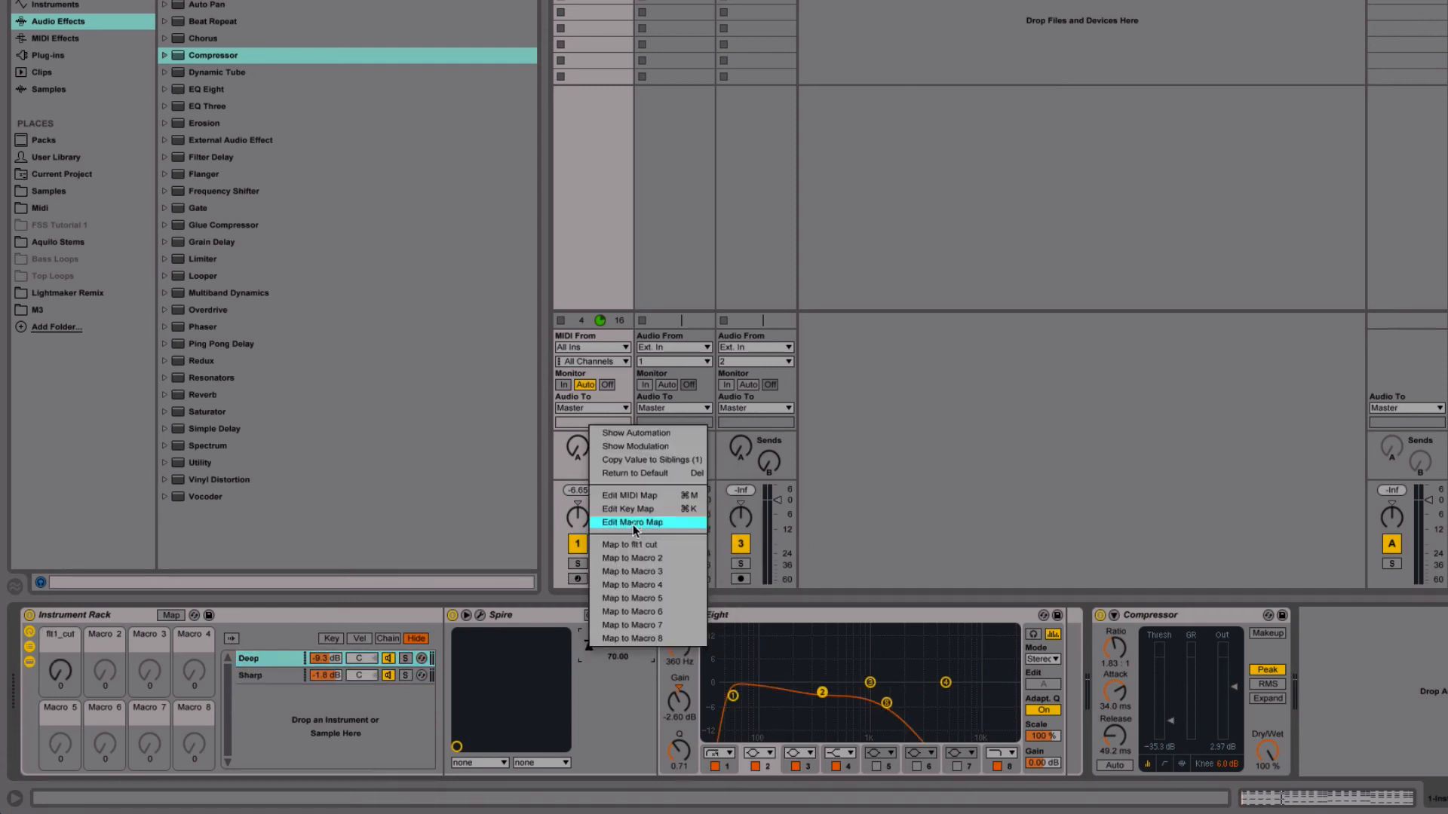
left_click(630, 544)
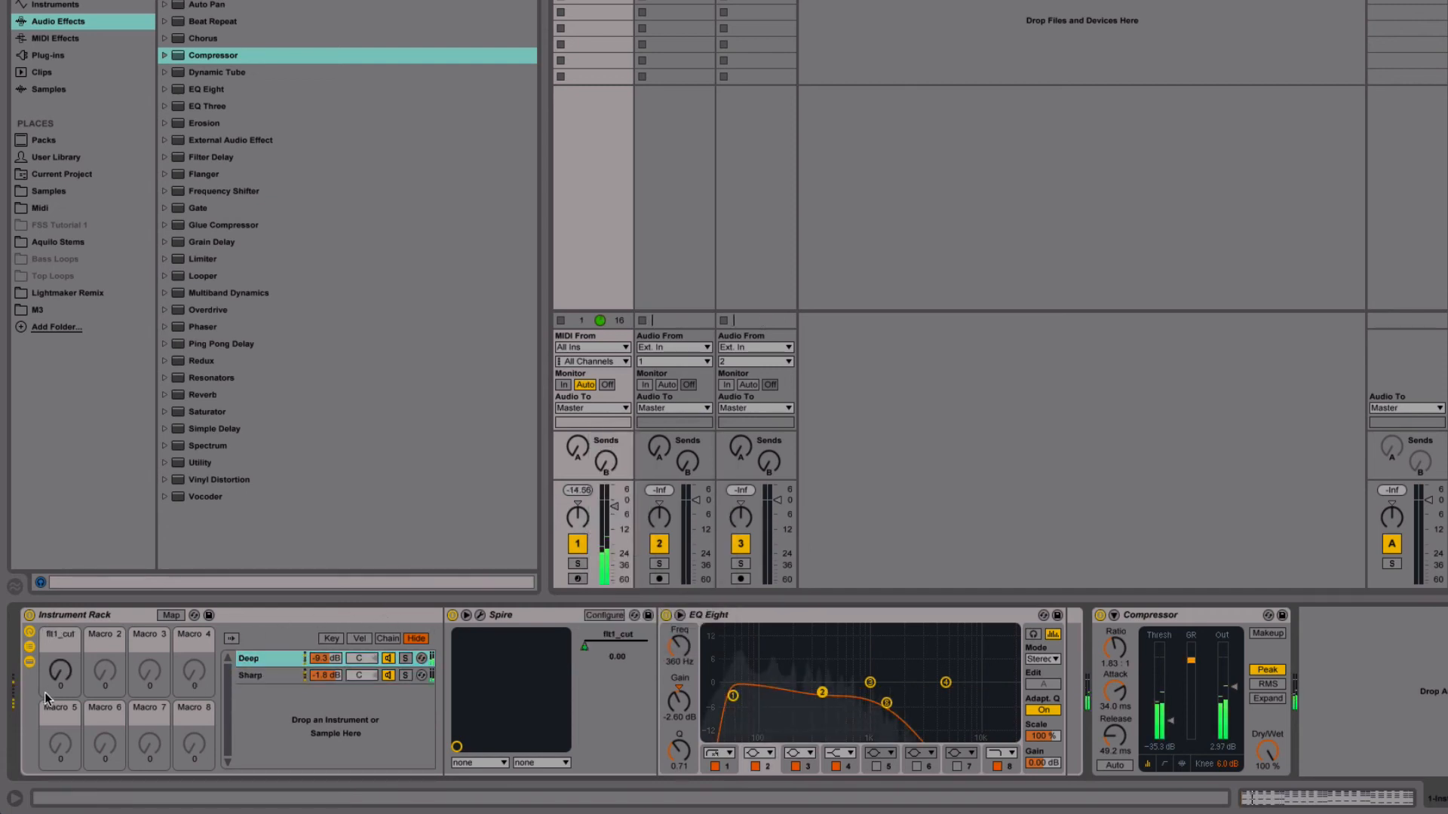
mouse_move(60, 670)
left_mouse_down()
mouse_move(60, 631)
mouse_move(61, 664)
left_mouse_up()
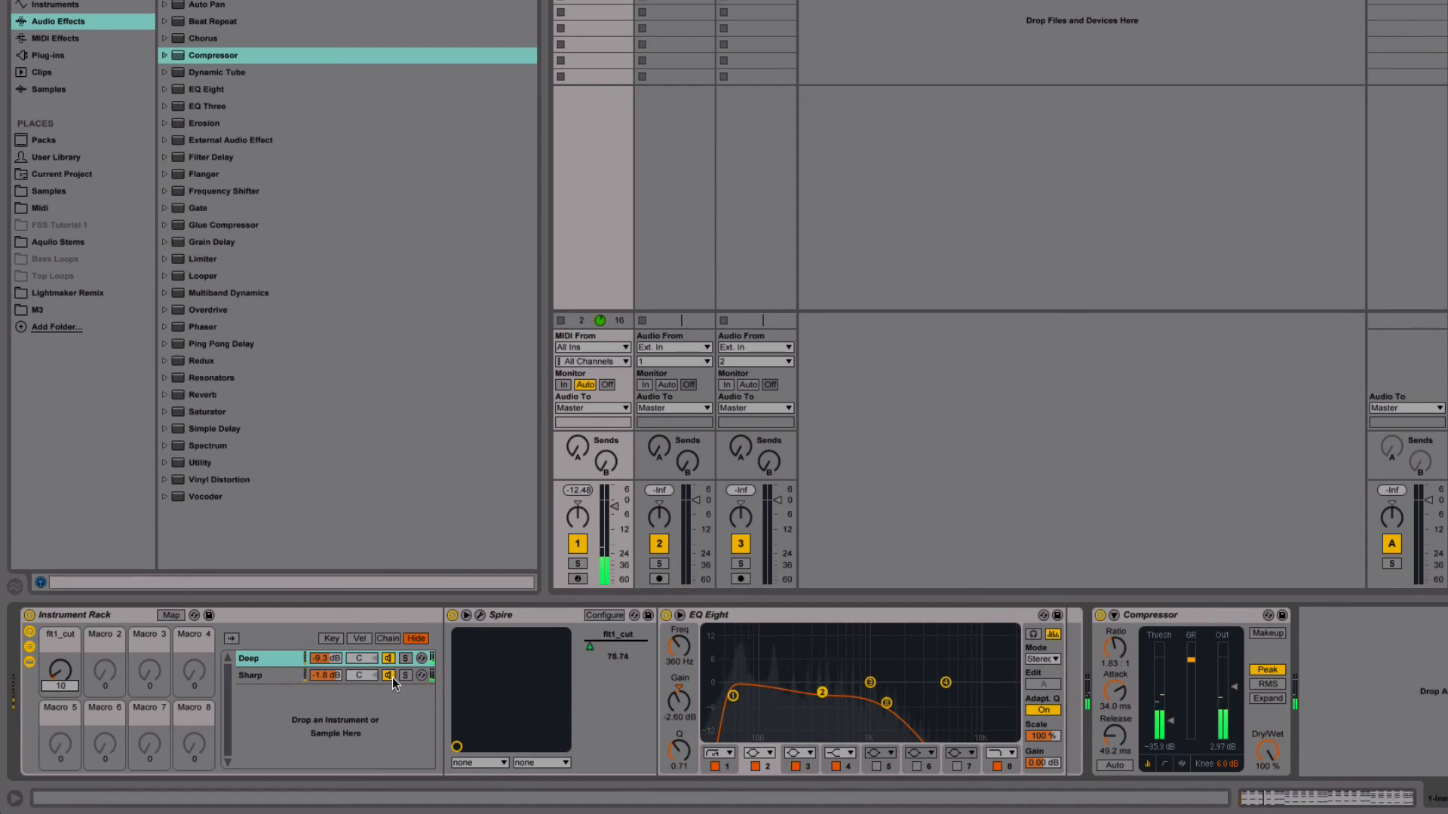
In the macro mappings, set the Sharp Spire cutoff's minimum to about 195.31 while auditioning, and leave map mode
left_click(253, 675)
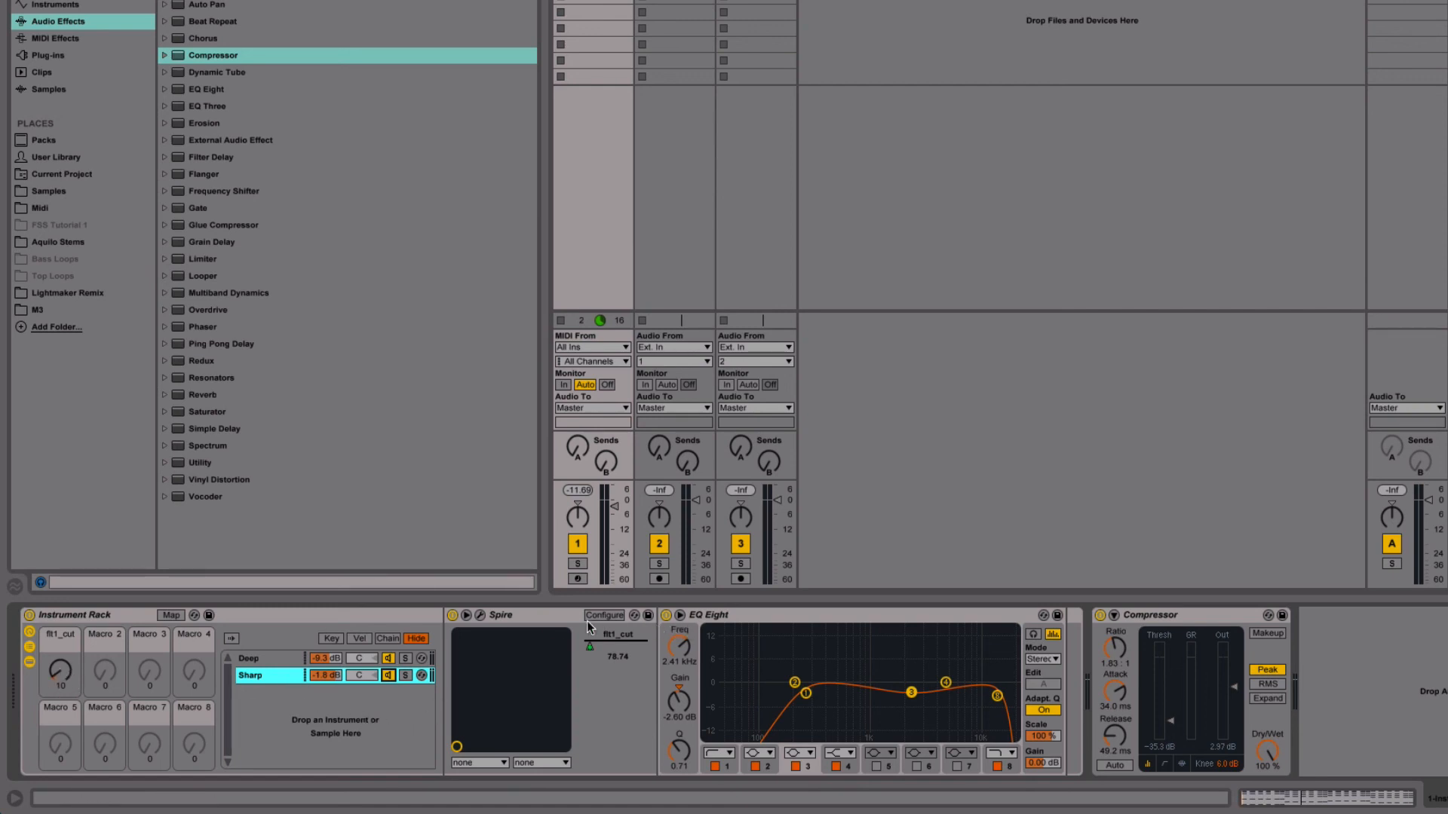
left_click(171, 615)
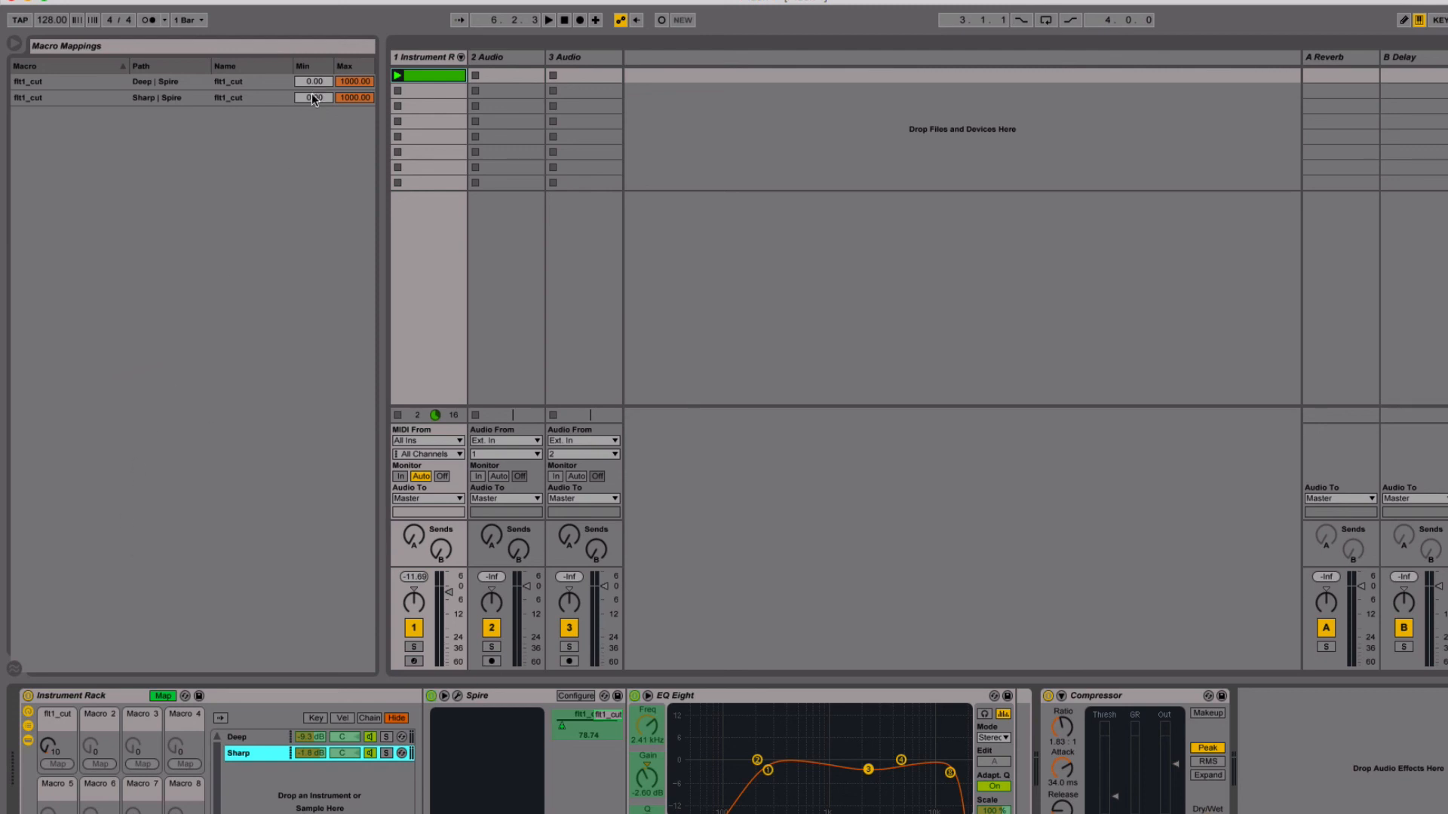
key("space")
left_click_drag(313, 99, 313, 81)
key("space")
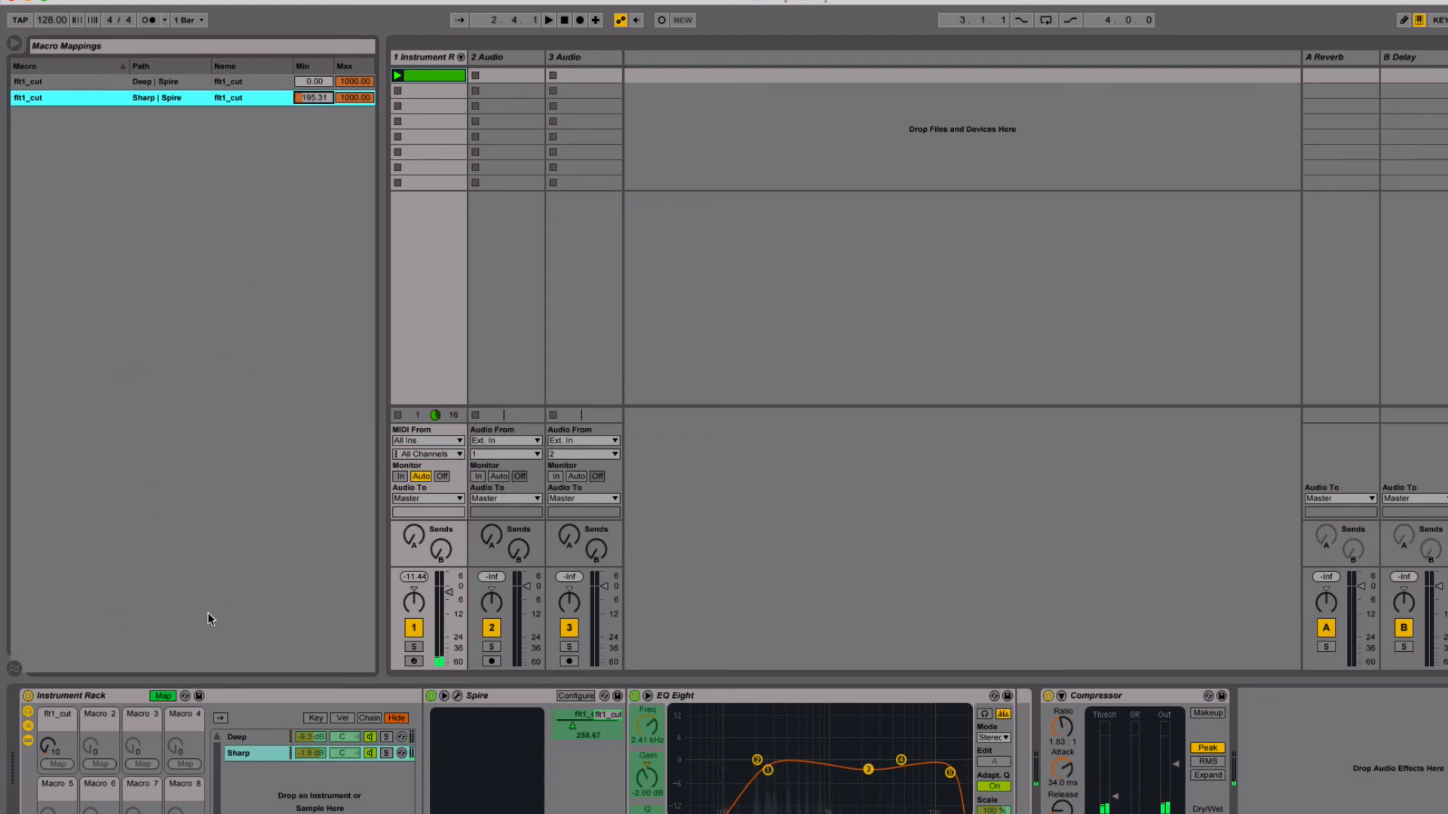
left_click(167, 695)
left_click(168, 695)
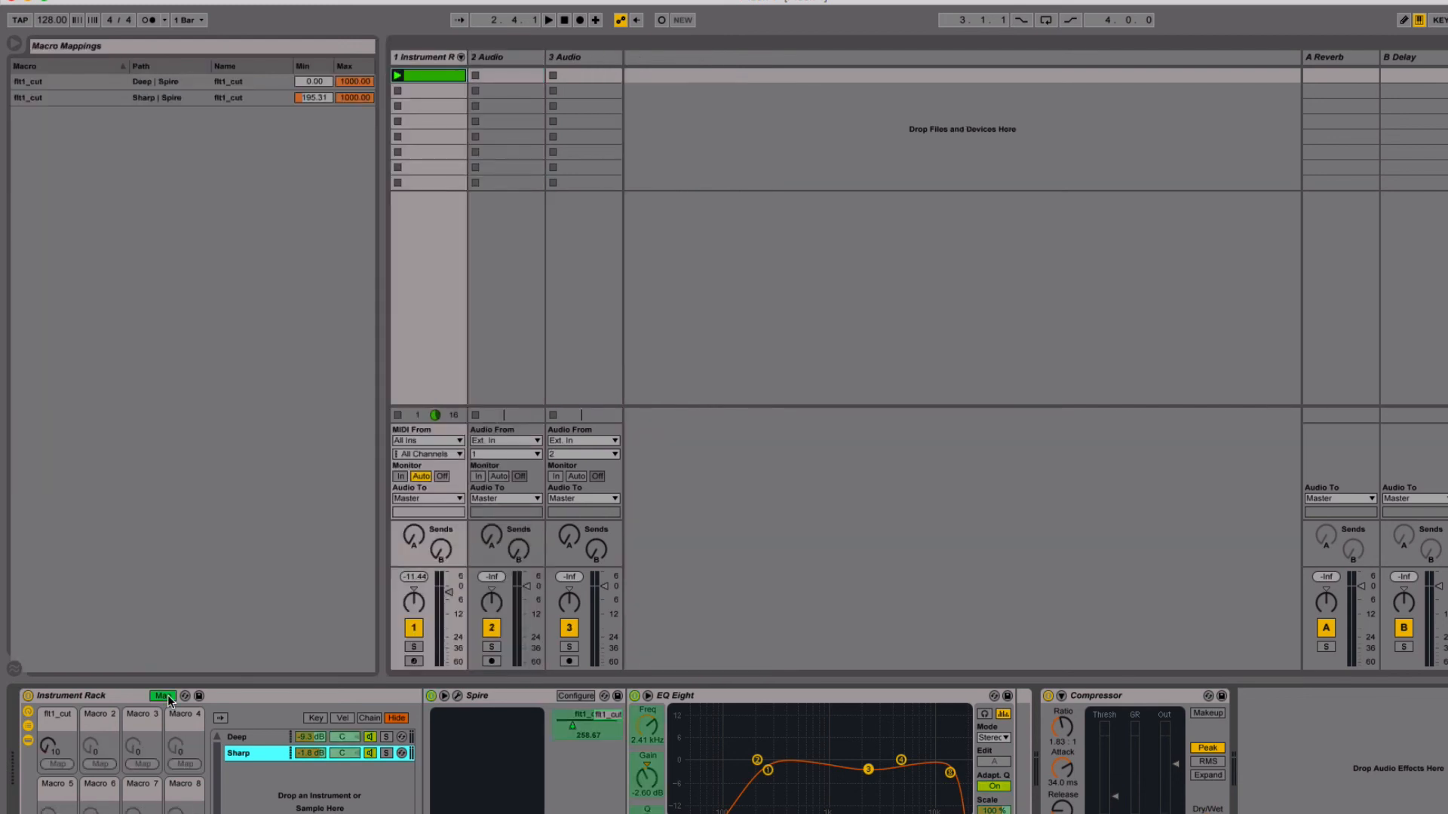
left_click(163, 696)
Play the clip while sweeping the filter cutoff macro across its range, and leave it at about 23
key("space")
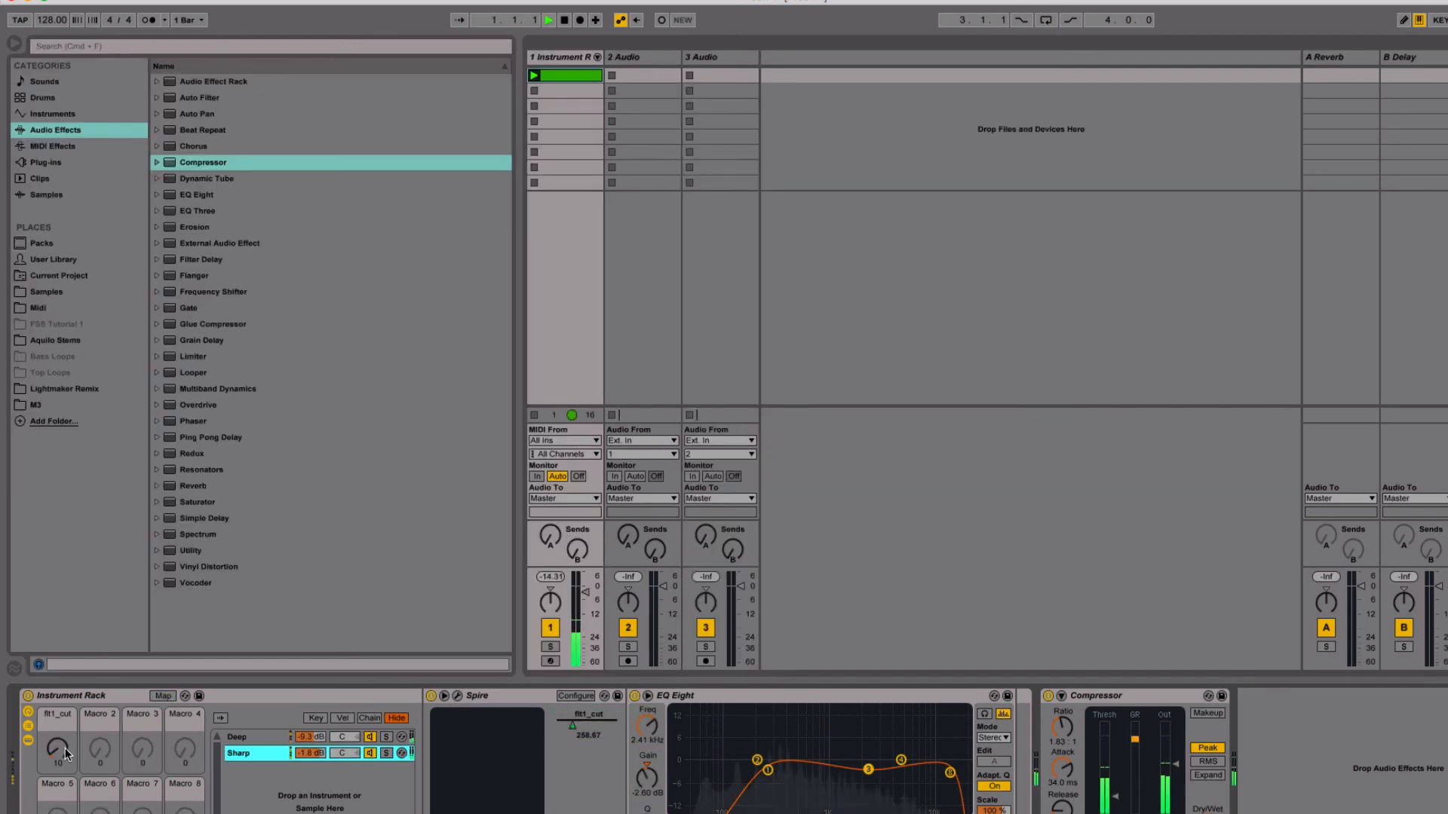
mouse_move(60, 744)
left_mouse_down()
mouse_move(60, 674)
mouse_move(60, 736)
left_mouse_up()
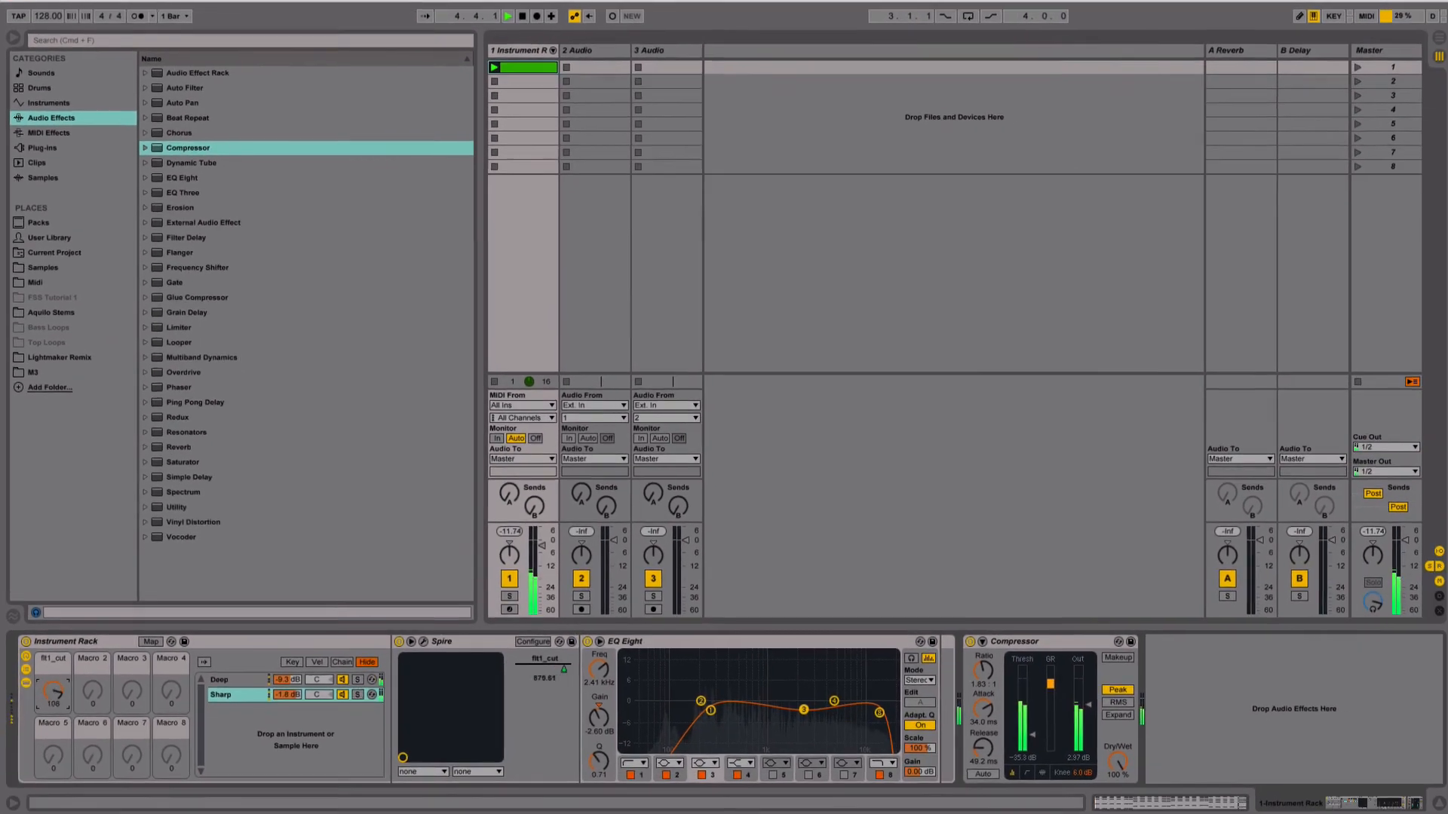
key("space")
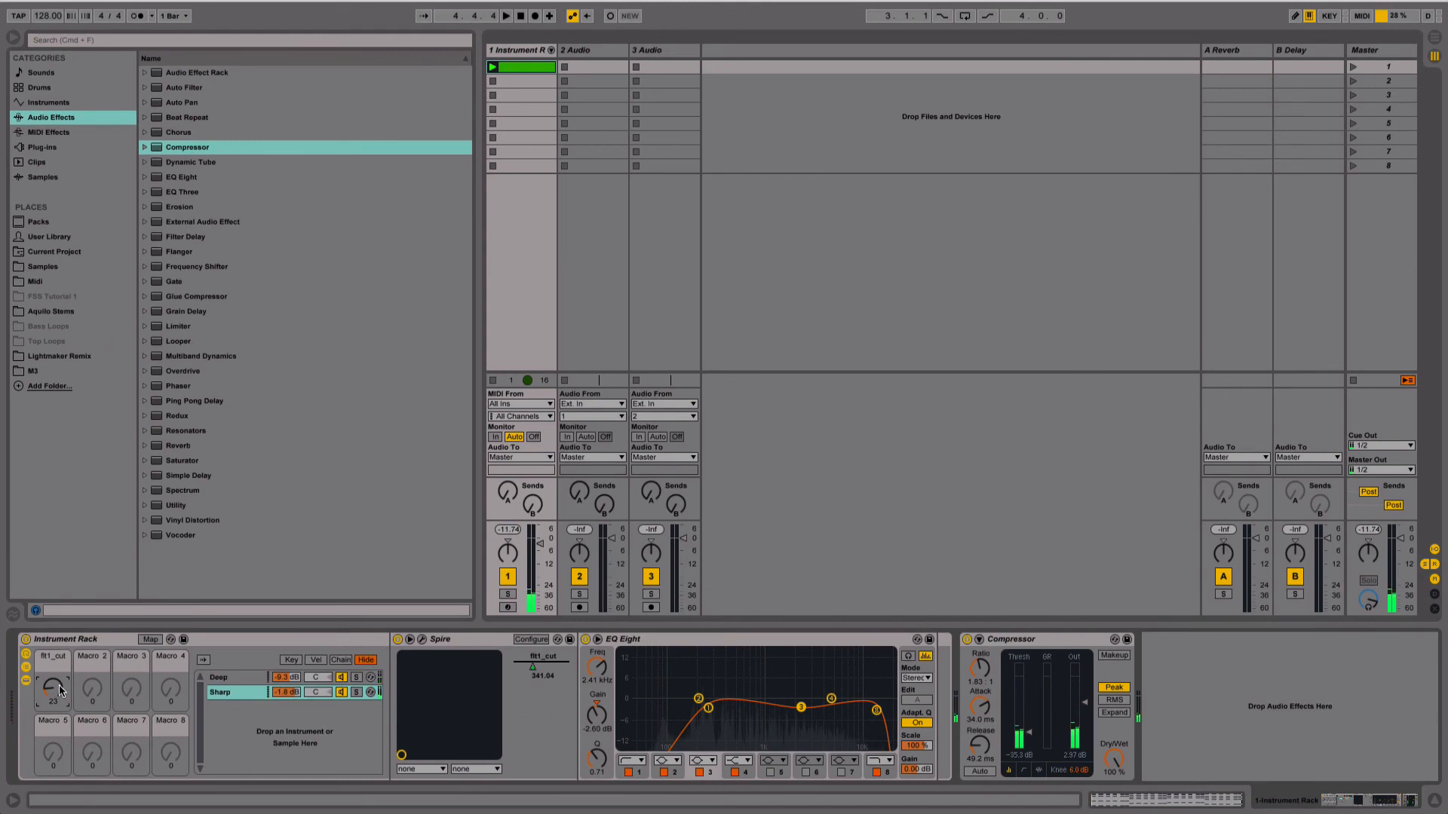